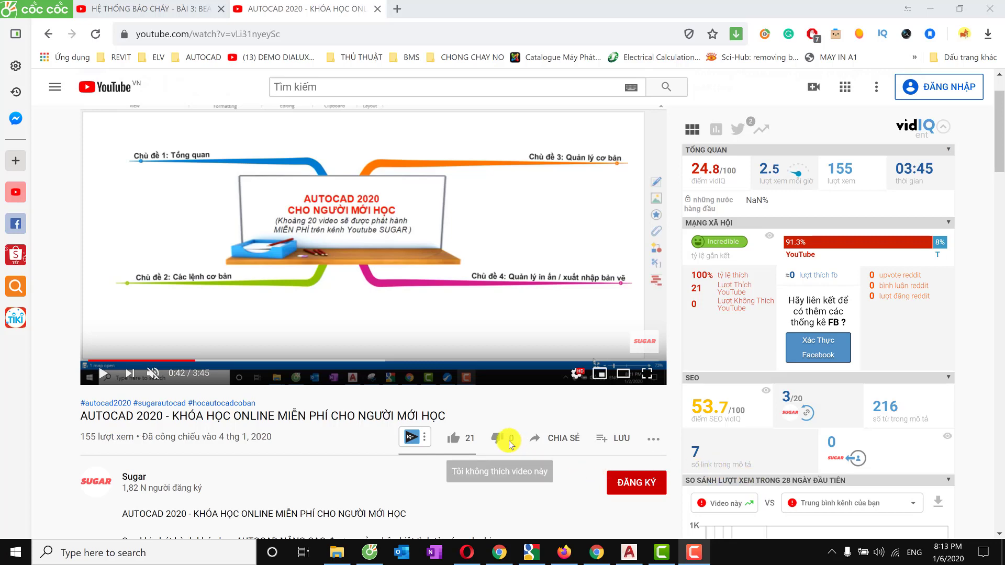
Bring AutoCAD 2020 to the front and close the Sheet Set Manager palette
scroll(330, 348, up, 1)
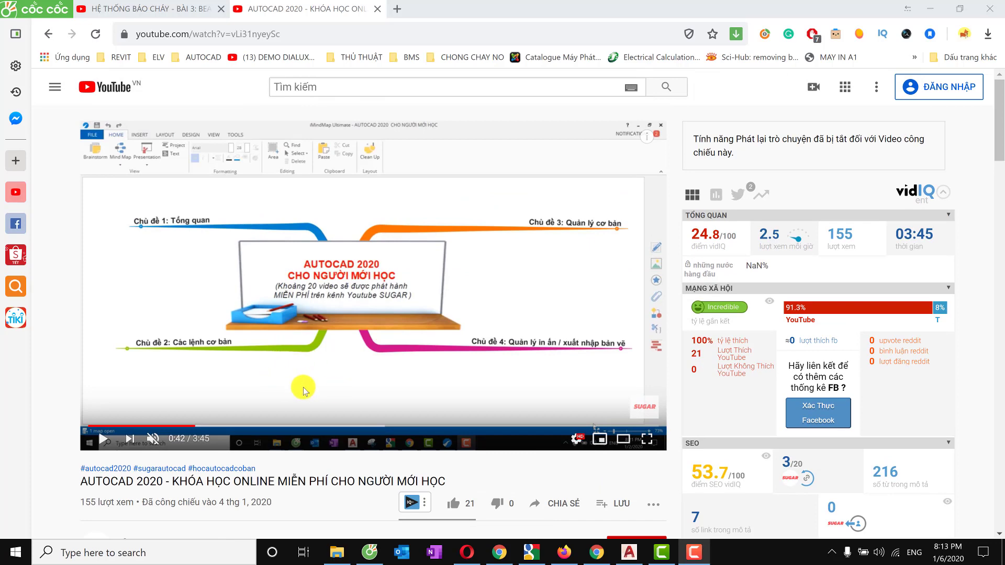
scroll(303, 387, down, 1)
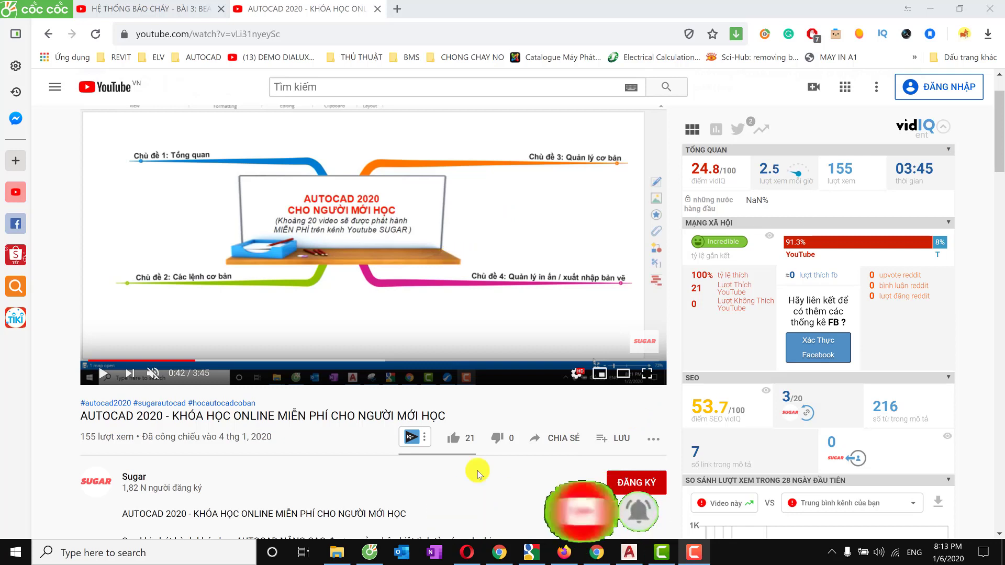
mouse_move(628, 553)
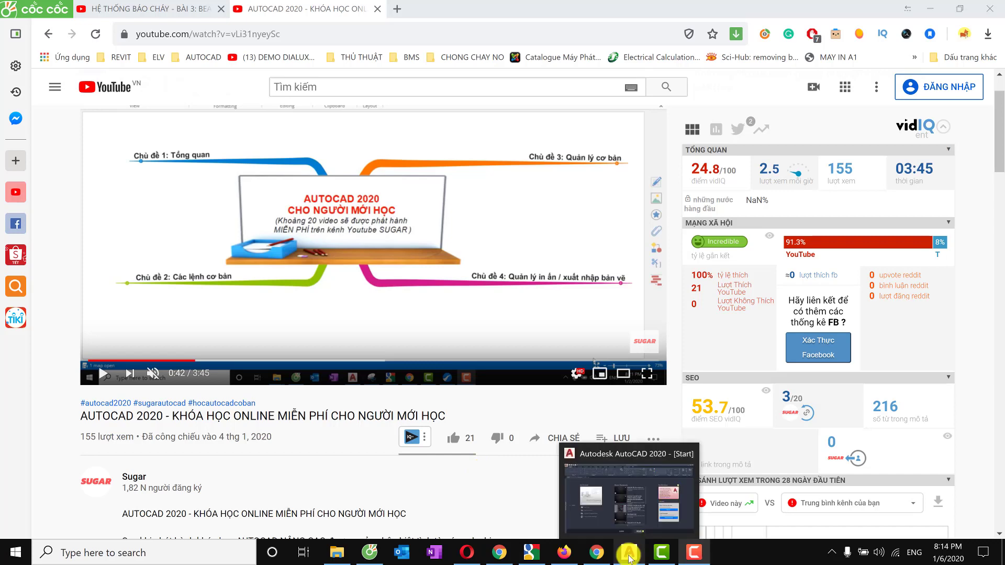
click(630, 559)
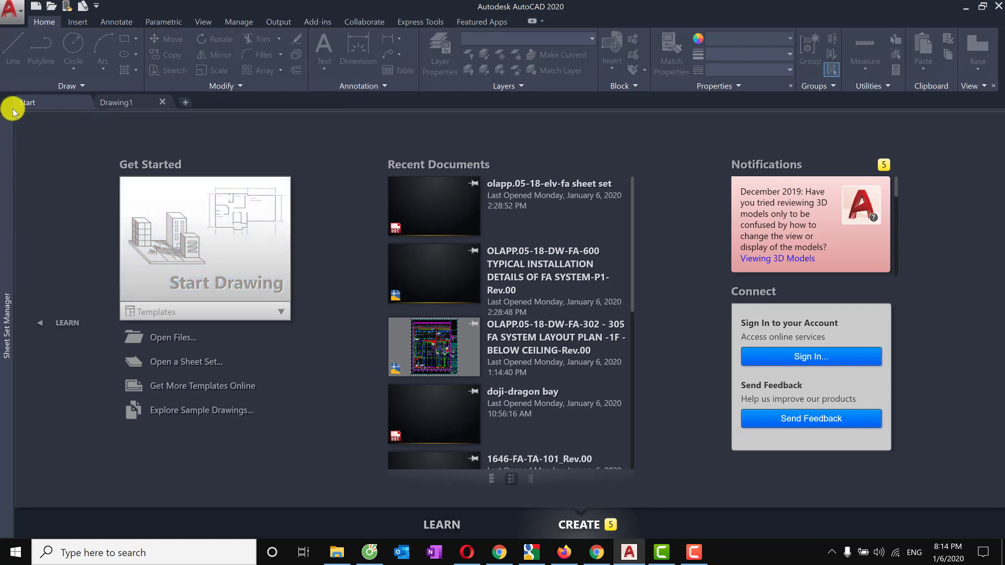
mouse_move(23, 482)
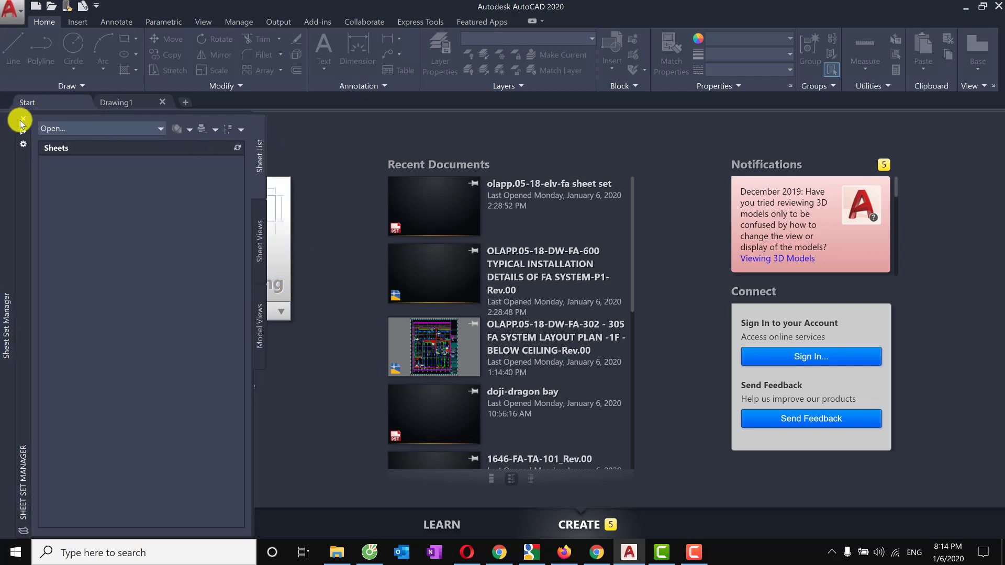
click(21, 122)
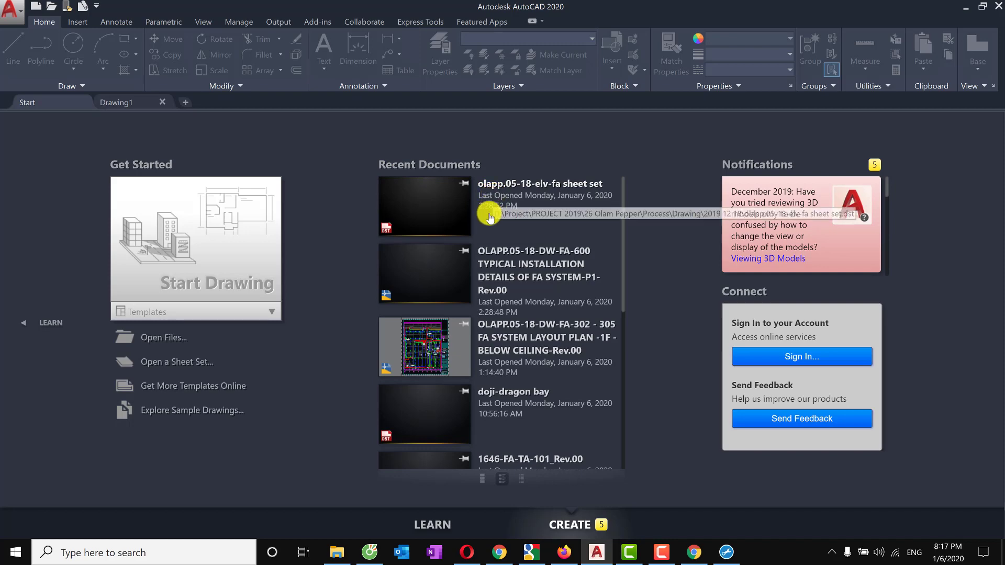
Scroll through the Start page's Recent Documents and Notifications lists
scroll(487, 224, down, 2)
scroll(489, 257, down, 3)
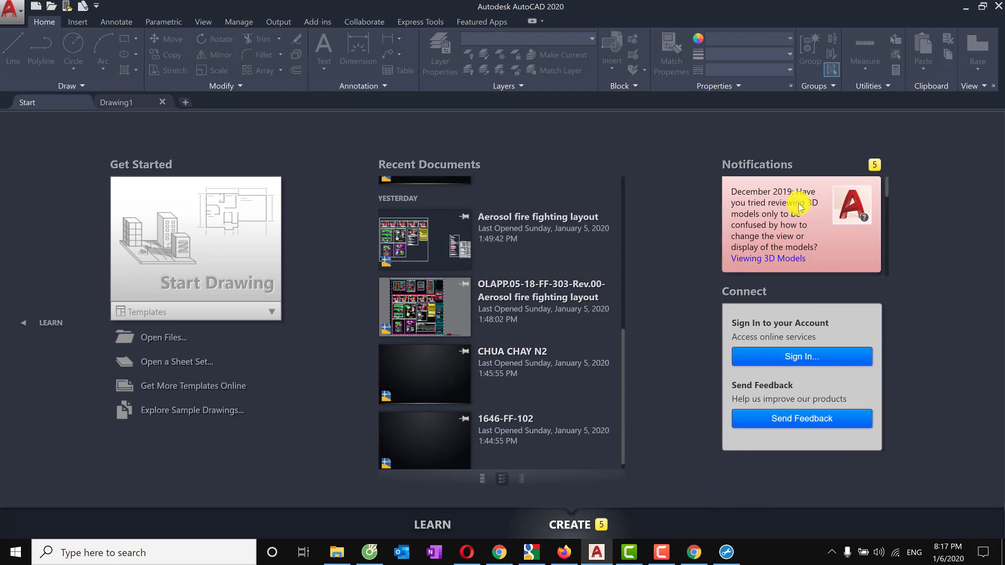
scroll(800, 208, down, 2)
scroll(798, 215, up, 1)
scroll(790, 231, down, 2)
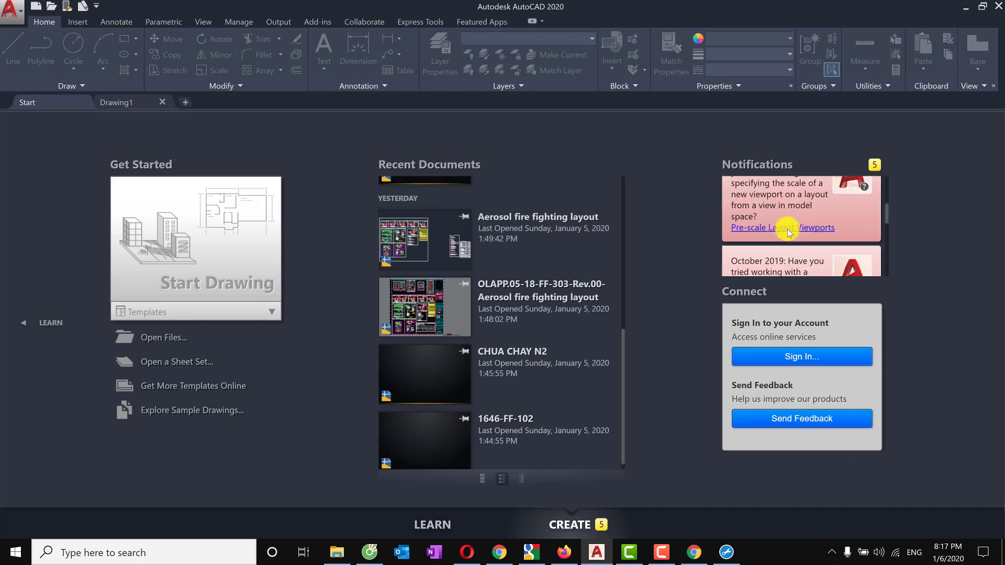
scroll(788, 233, down, 2)
scroll(788, 232, down, 2)
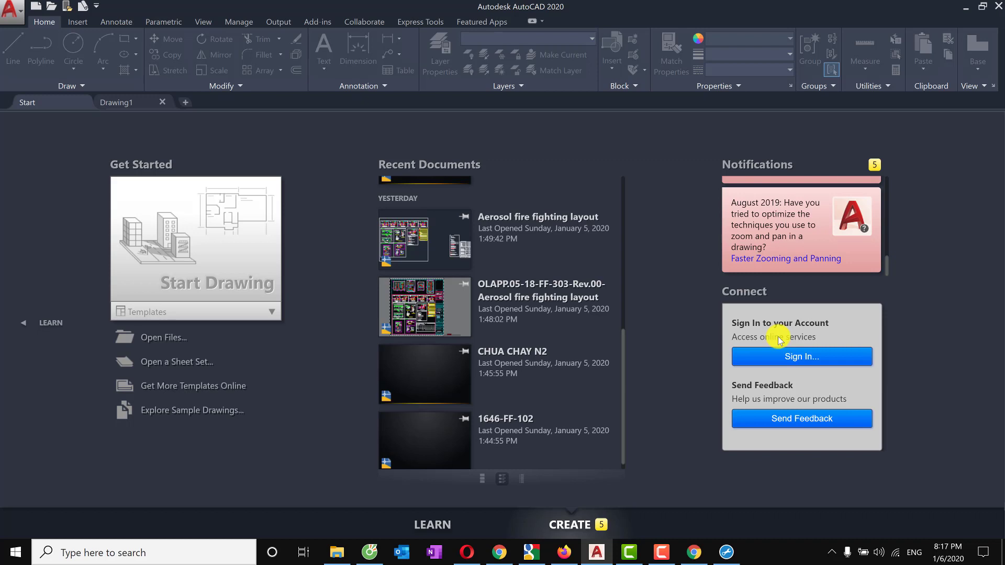
Play the New Features Overview video from LEARN, skipping ahead to 4:24 of 4:25
click(50, 326)
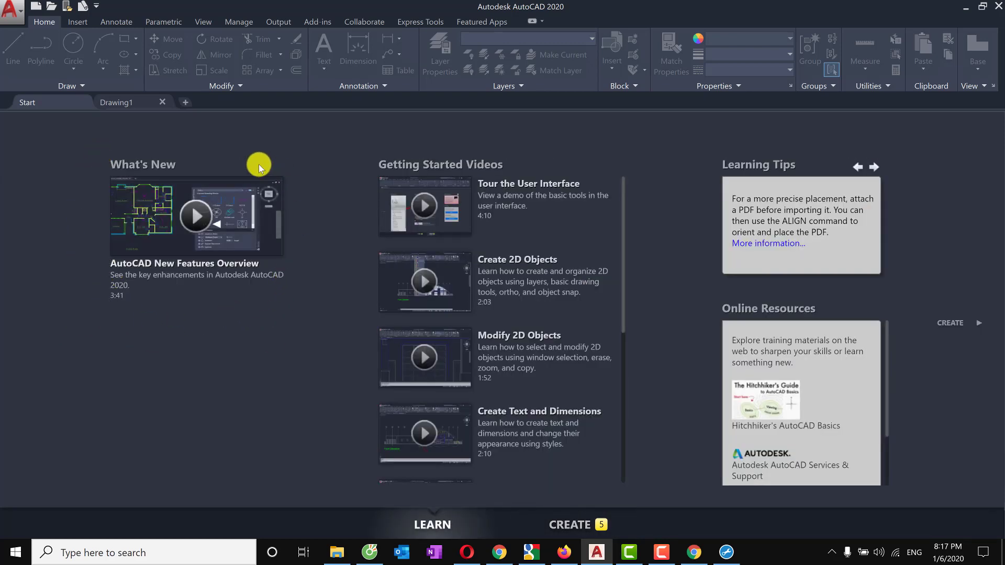
click(184, 264)
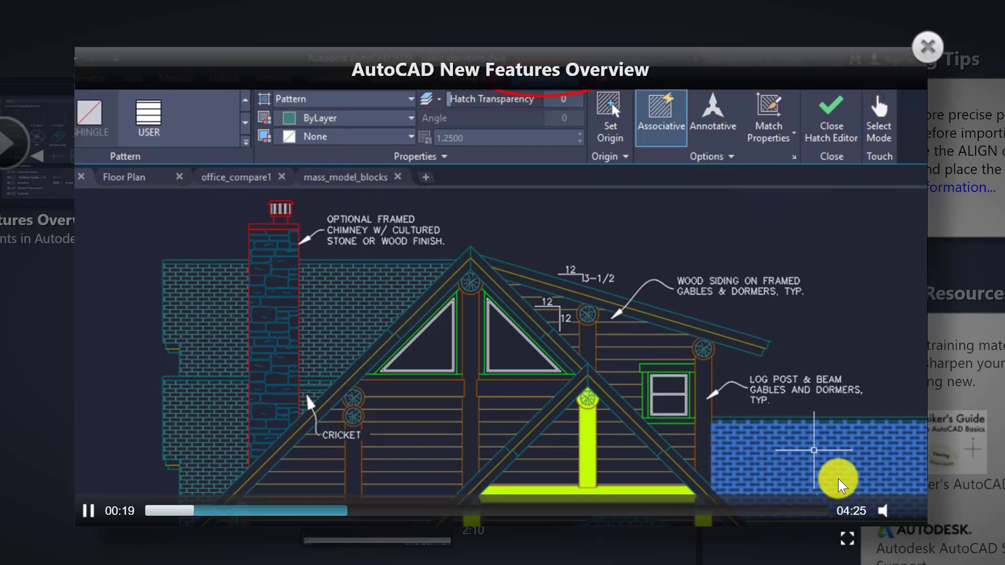
click(251, 511)
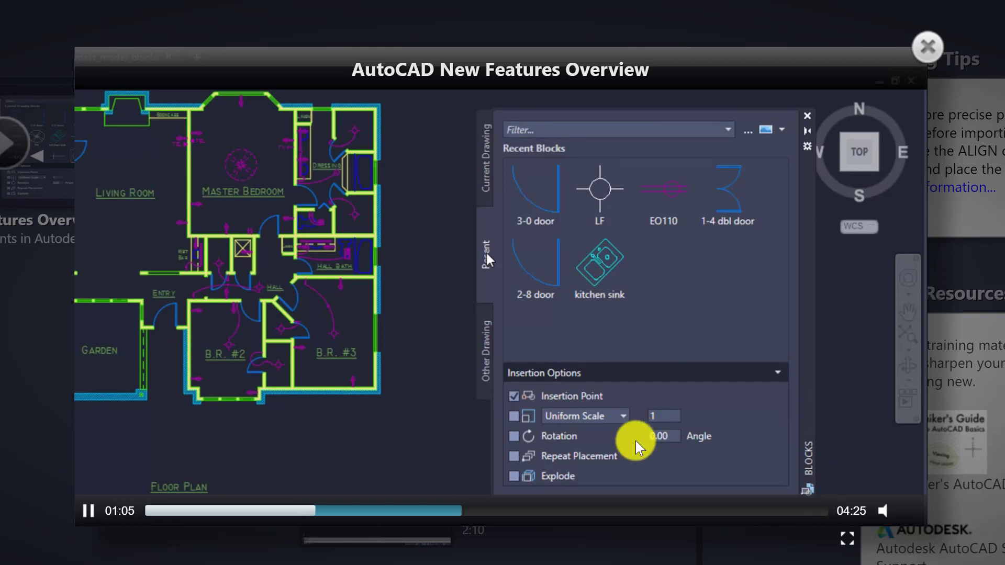
click(338, 512)
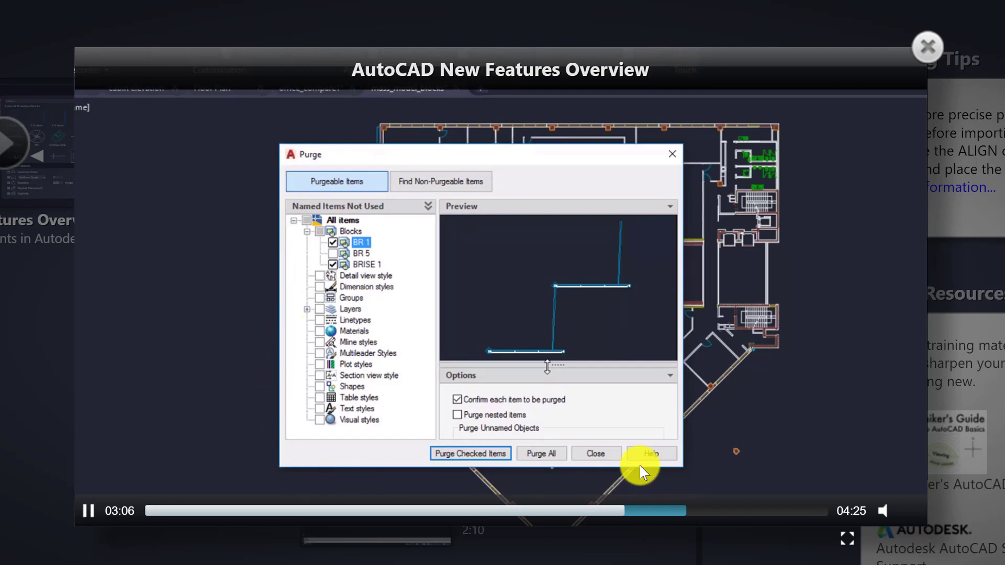
click(745, 512)
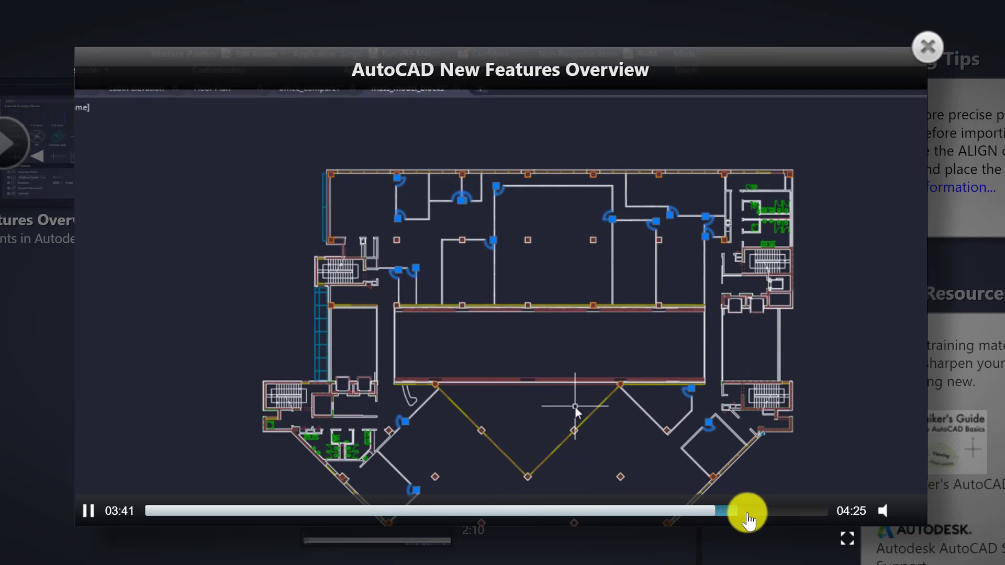
click(758, 510)
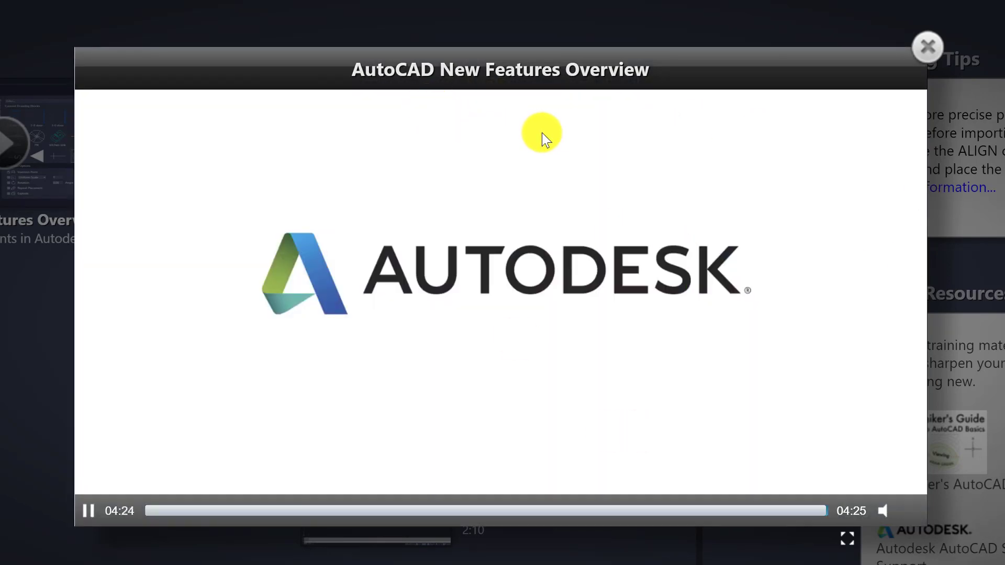
Close the overview video and switch from the Start page to blank Drawing1 model space
click(934, 52)
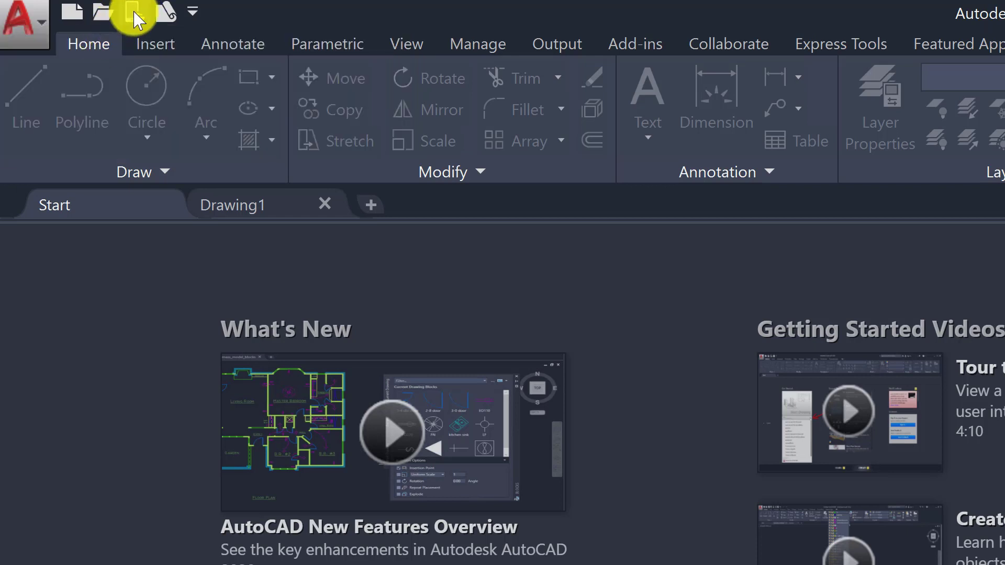
click(167, 12)
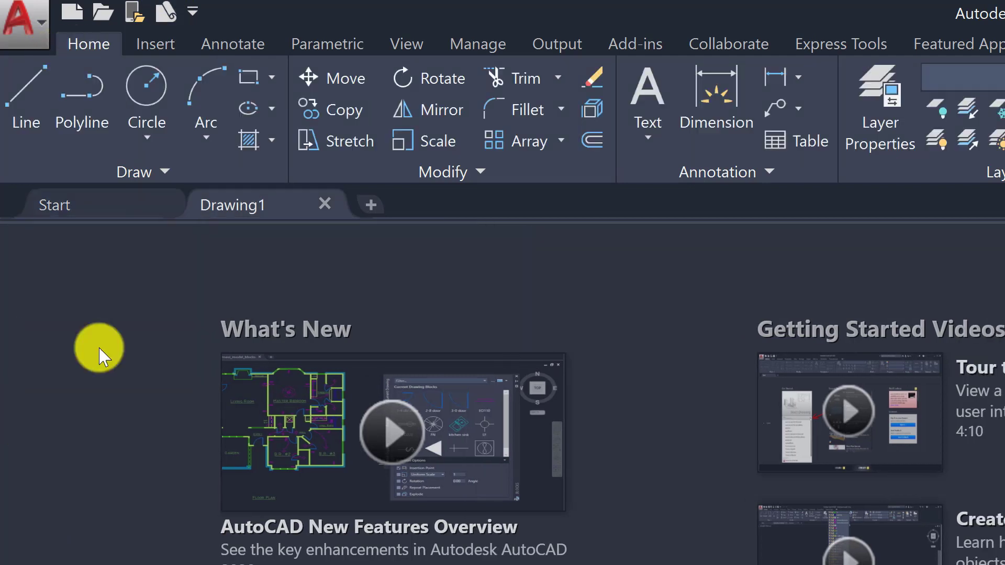
click(233, 205)
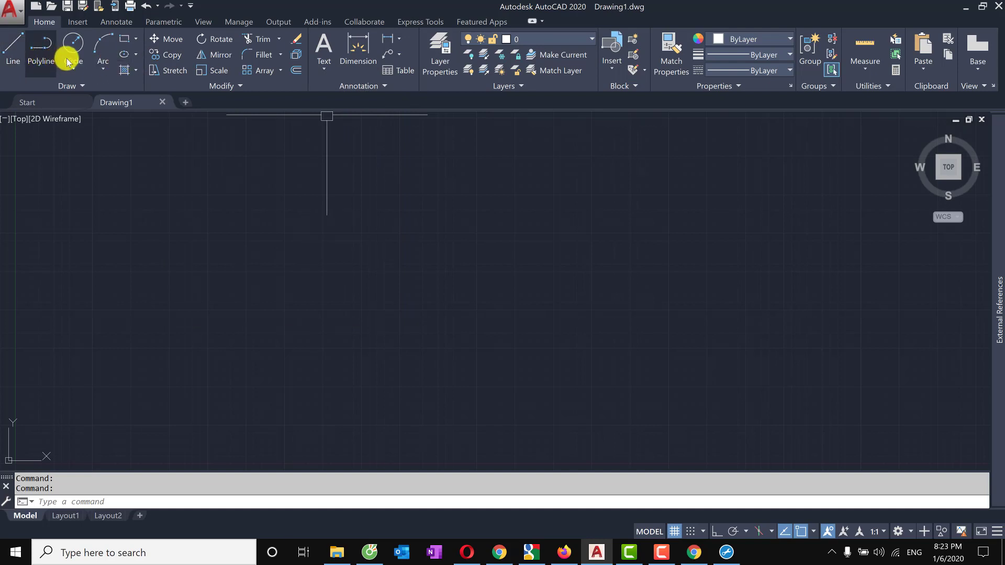
click(80, 85)
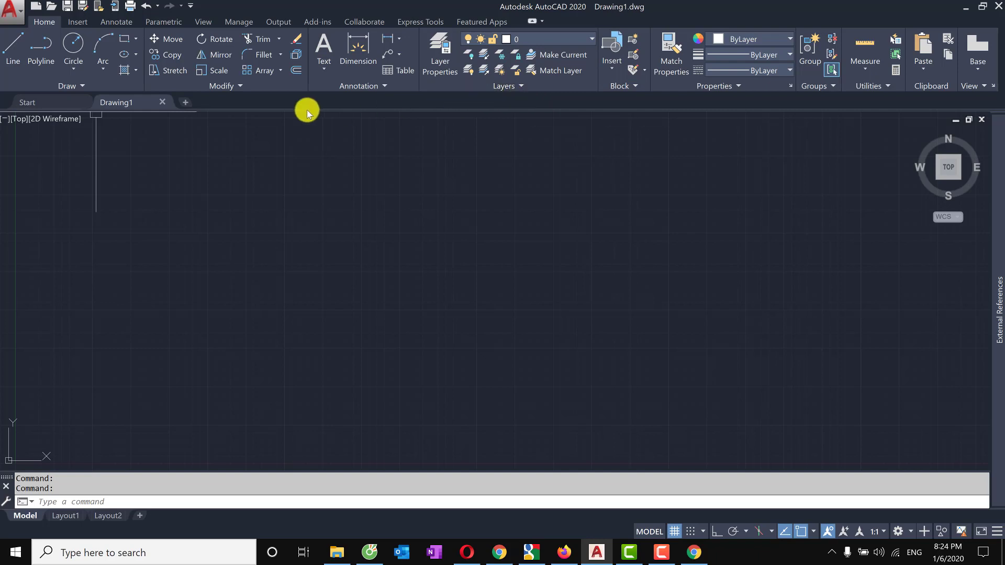
Browse the Parametric tab and Layers panel, then open Layer Properties Manager (LA) showing layer 0
click(161, 25)
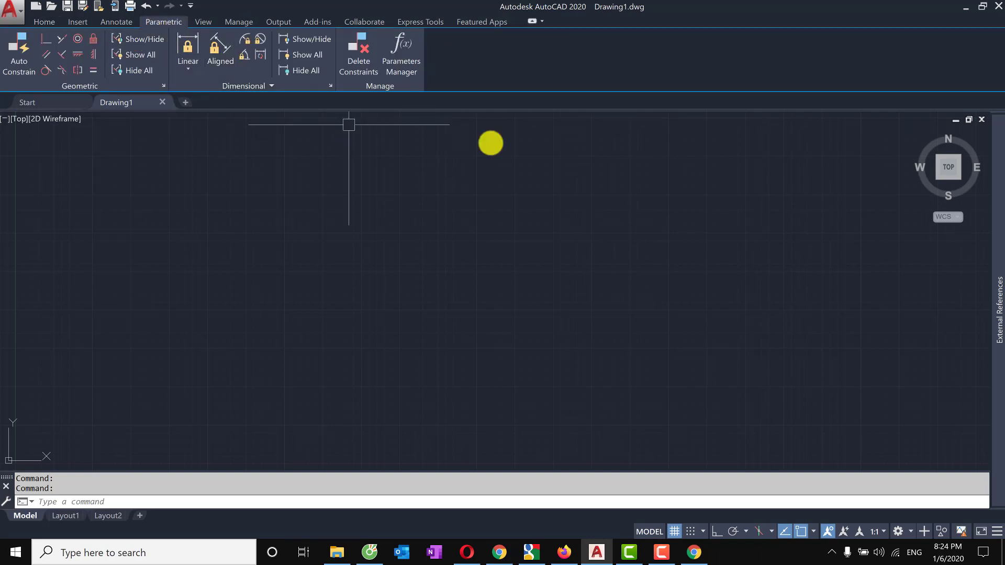
click(43, 21)
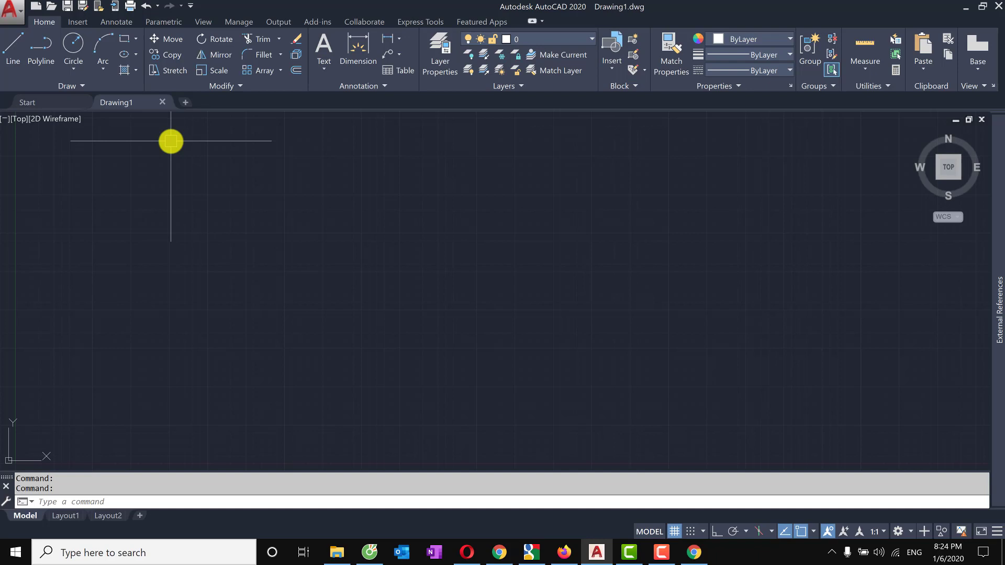
click(501, 88)
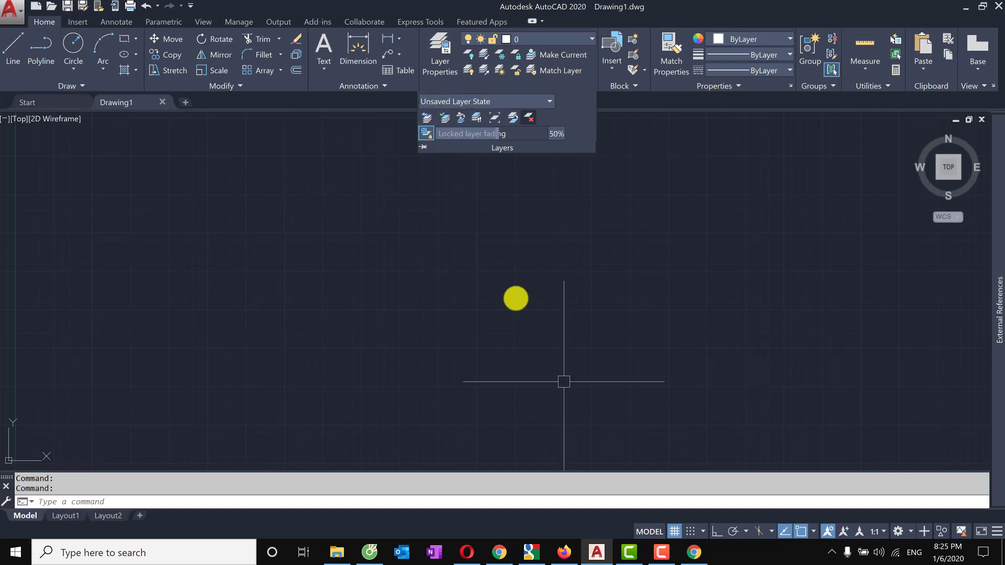
click(371, 274)
key(Escape)
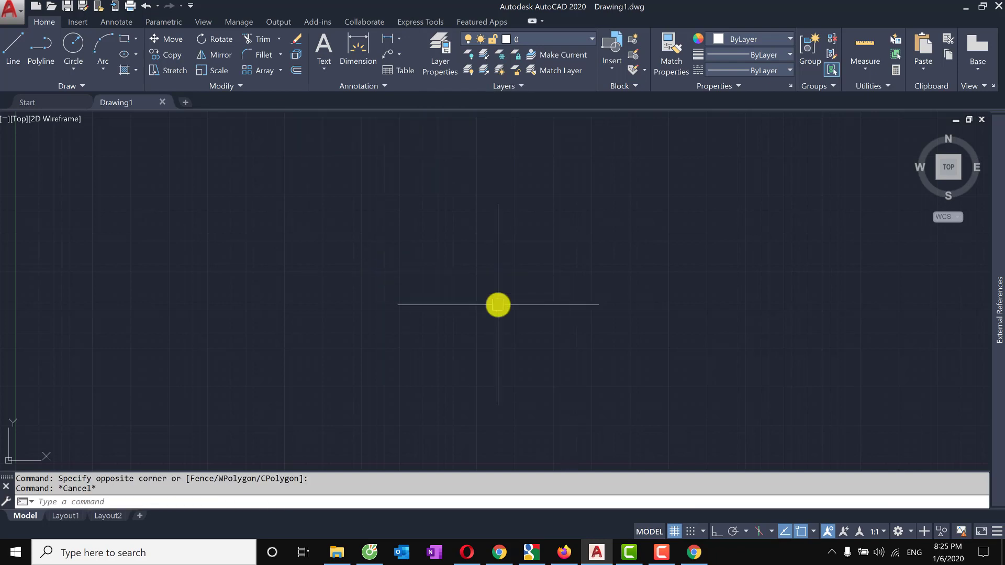
text(LA)
key(Return)
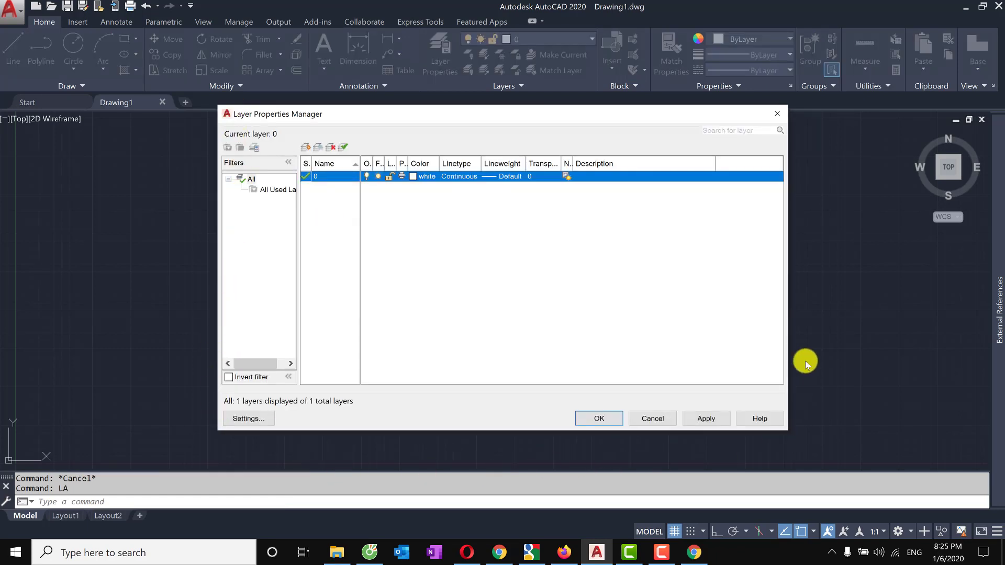
Close the Layer Properties Manager to return to the empty Drawing1 model space
click(777, 114)
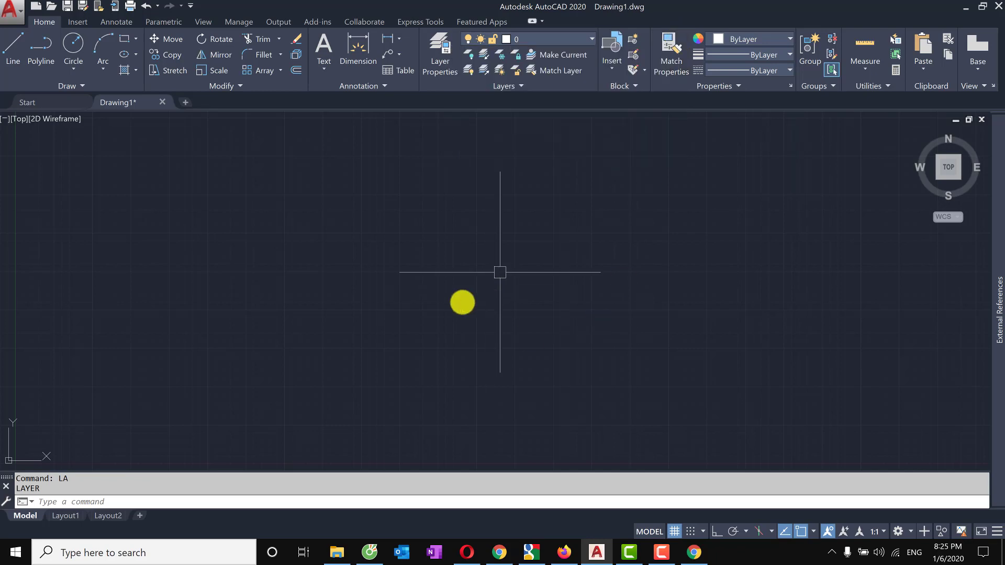
Draw a crossed three-segment polyline with PL in the empty drawing
text(pl)
key(Return)
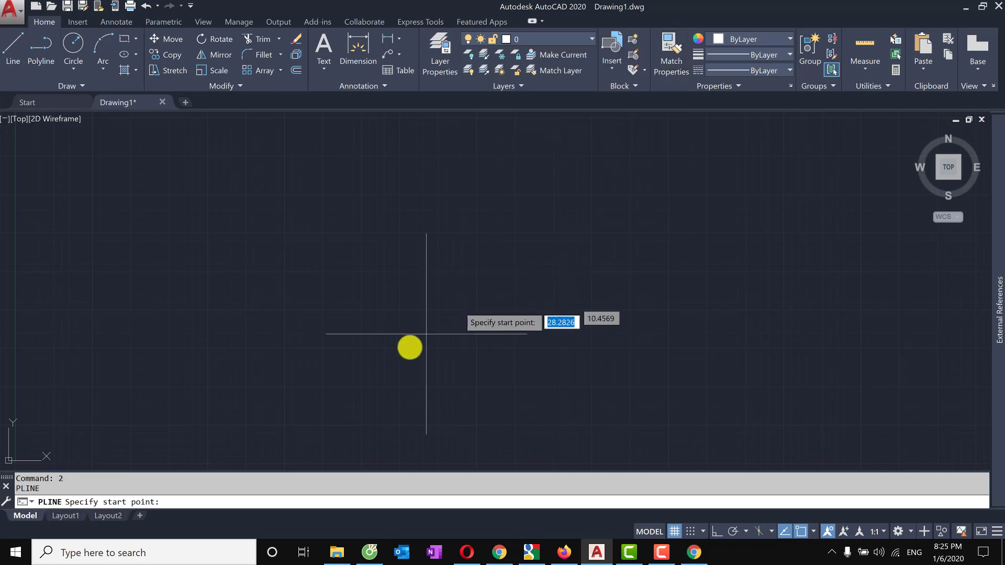
click(410, 347)
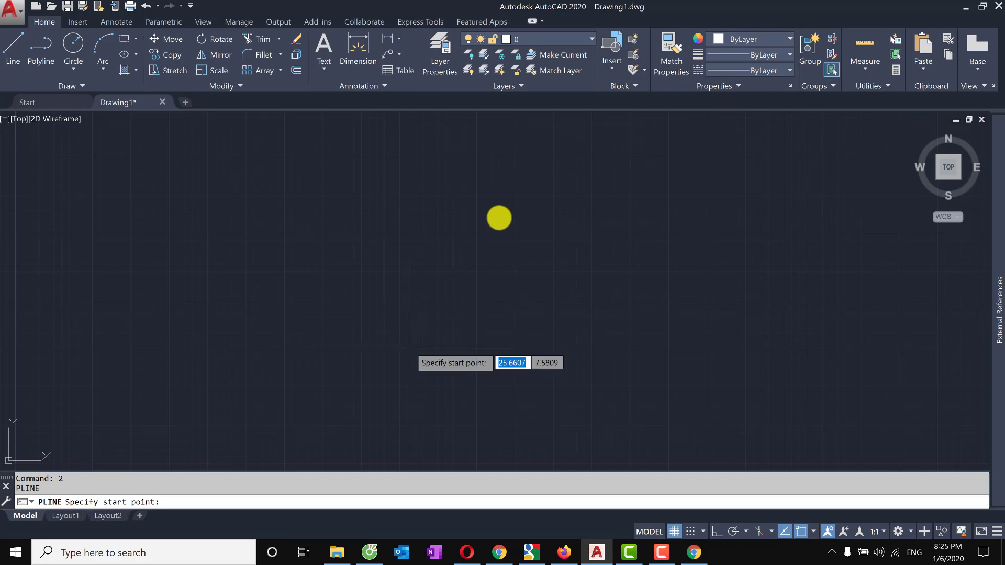
click(523, 201)
click(556, 319)
click(366, 257)
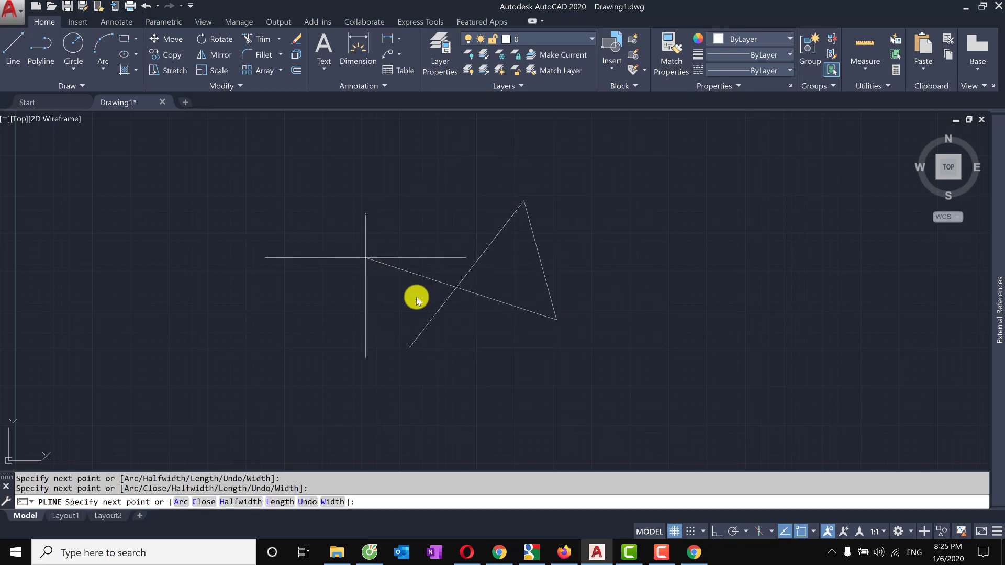
key(Escape)
Set the polyline's Color to Red in the Properties palette, then deselect it
click(492, 300)
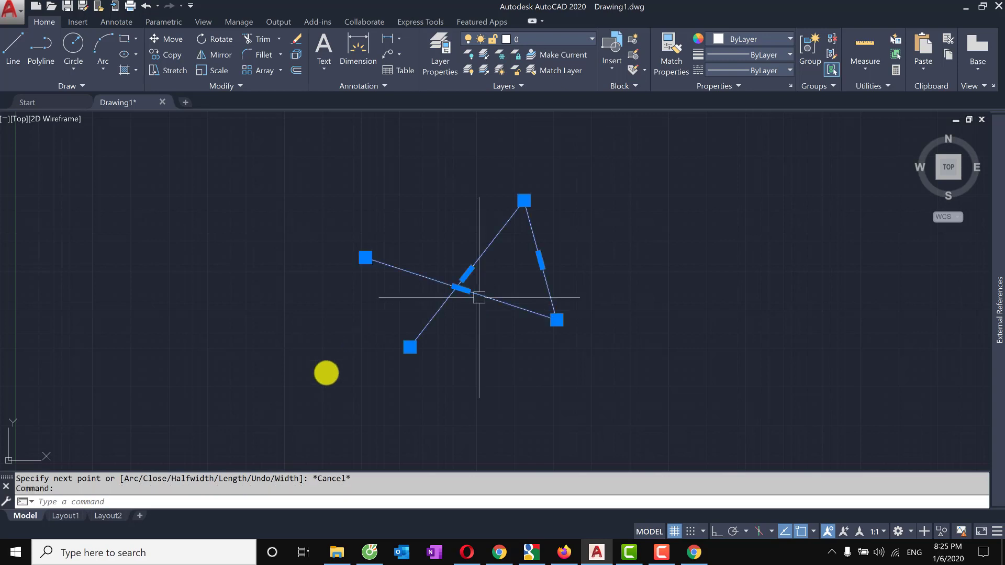
key(ctrl+1)
click(222, 161)
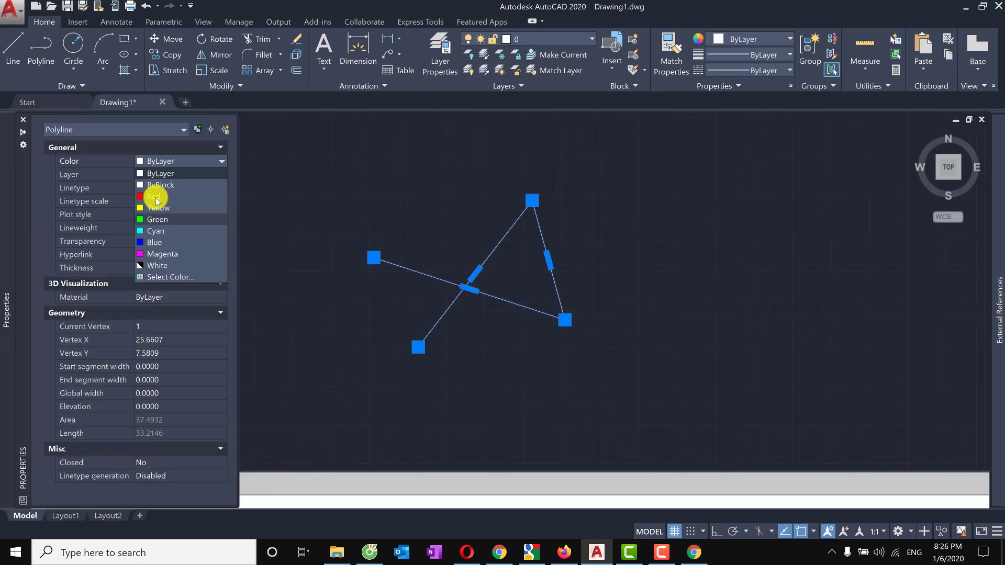
click(155, 188)
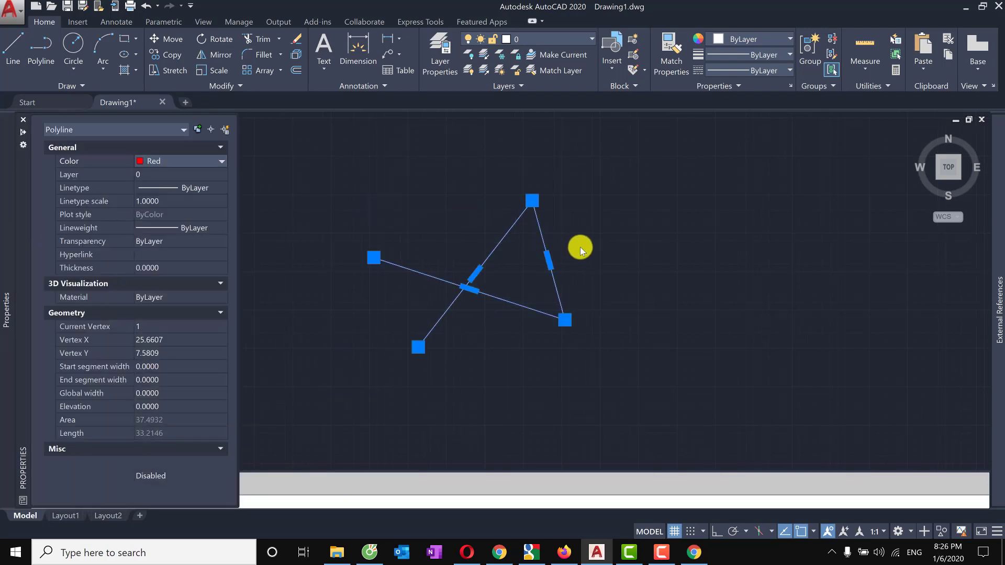
key(Escape)
Draw a short single-segment polyline to the right of the triangle
key(ctrl+1)
text(2)
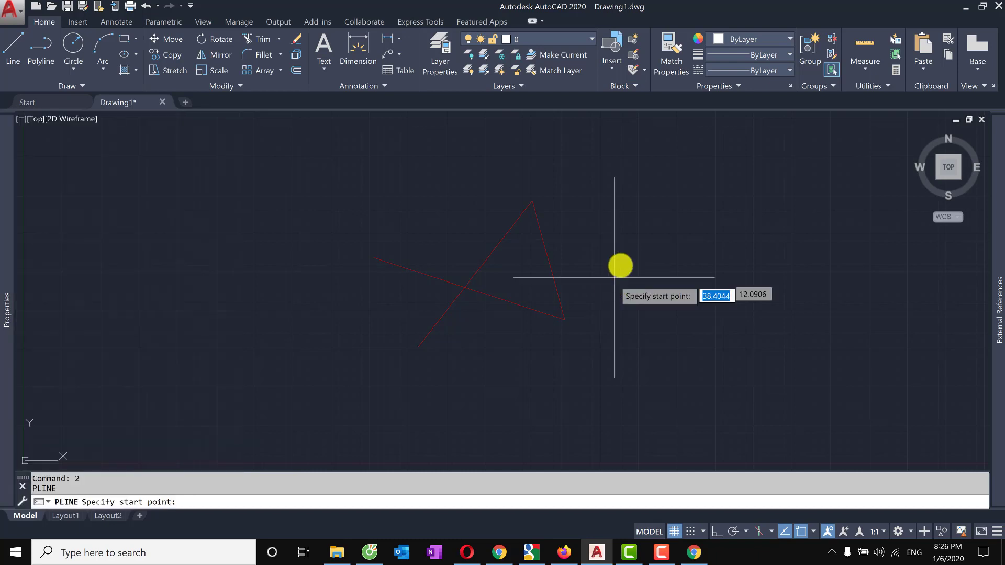
click(612, 291)
click(634, 172)
key(Escape)
text(MA)
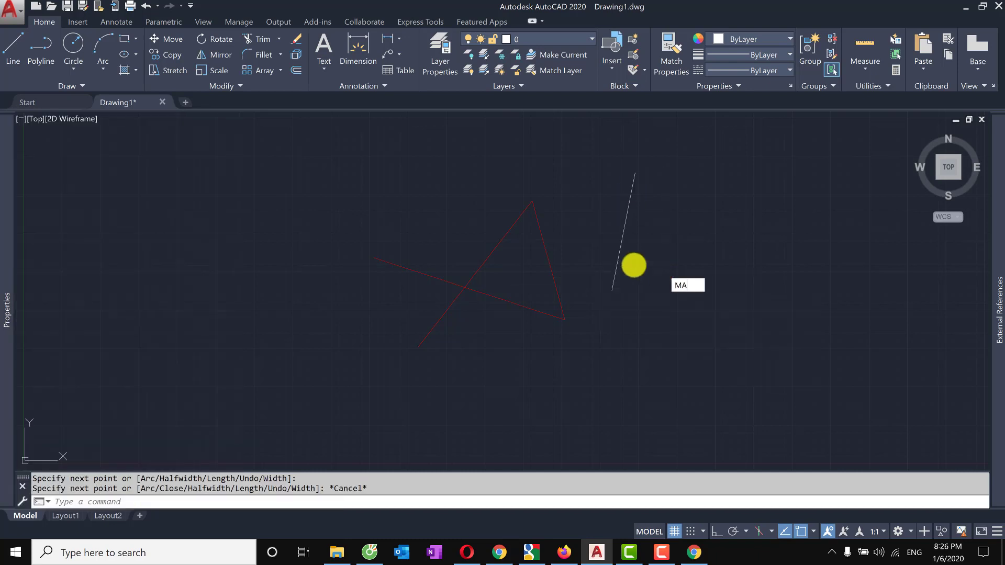
Copy the triangle's red colour onto the new line with Match Properties
key(Return)
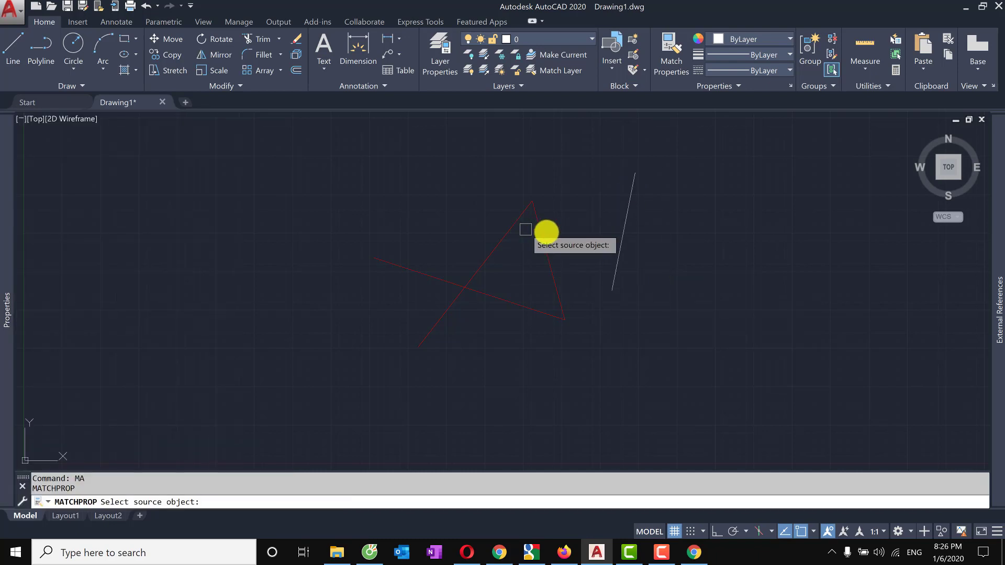
click(542, 230)
click(624, 236)
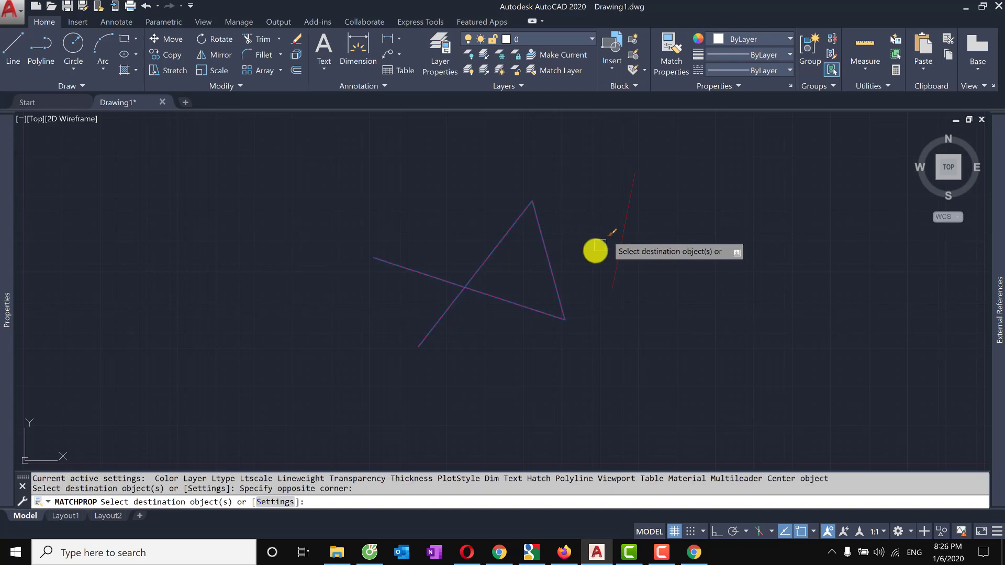
key(Escape)
key(ctrl+1)
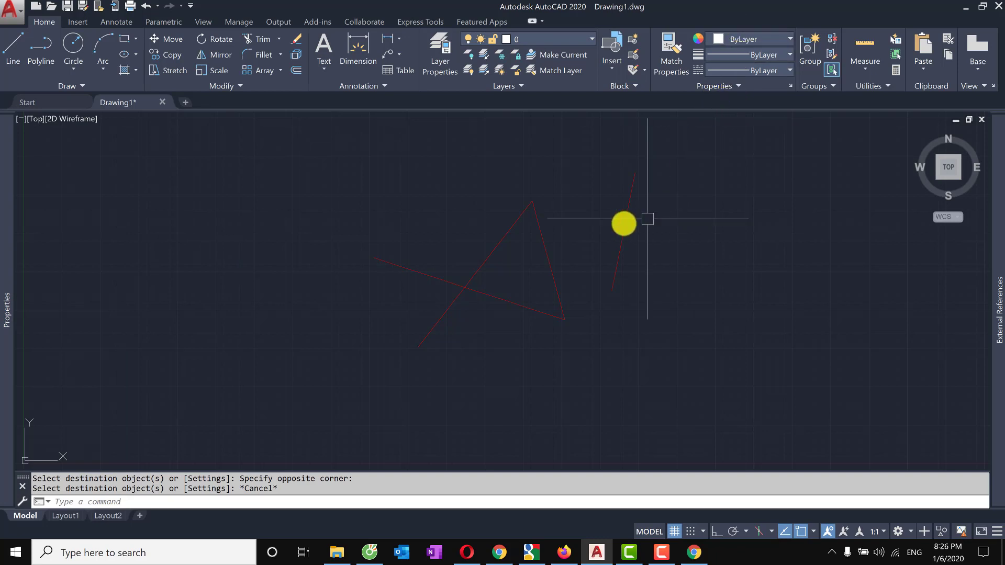
Check the new line's Color setting, then window-select both red polylines together
drag(698, 137, 612, 235)
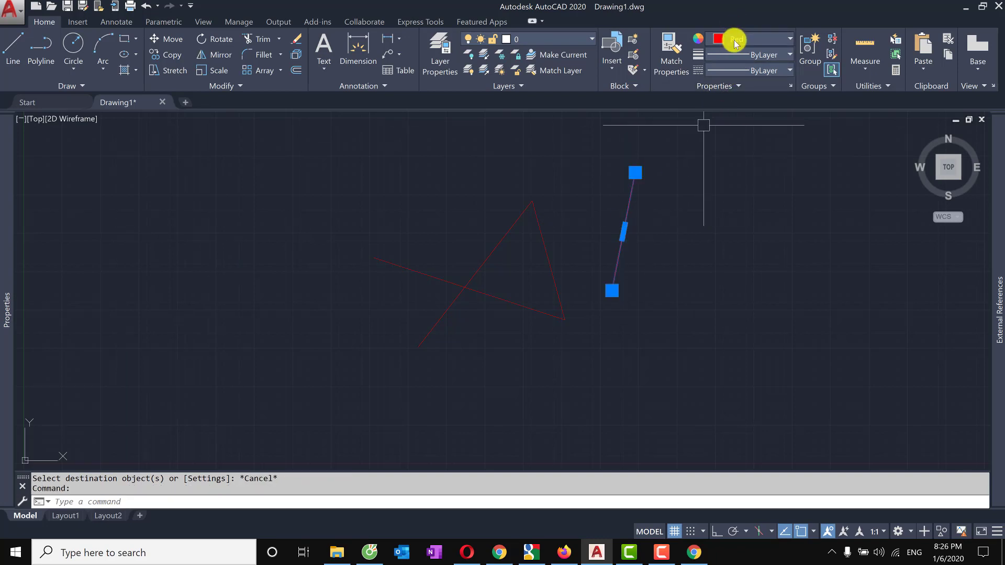
click(739, 43)
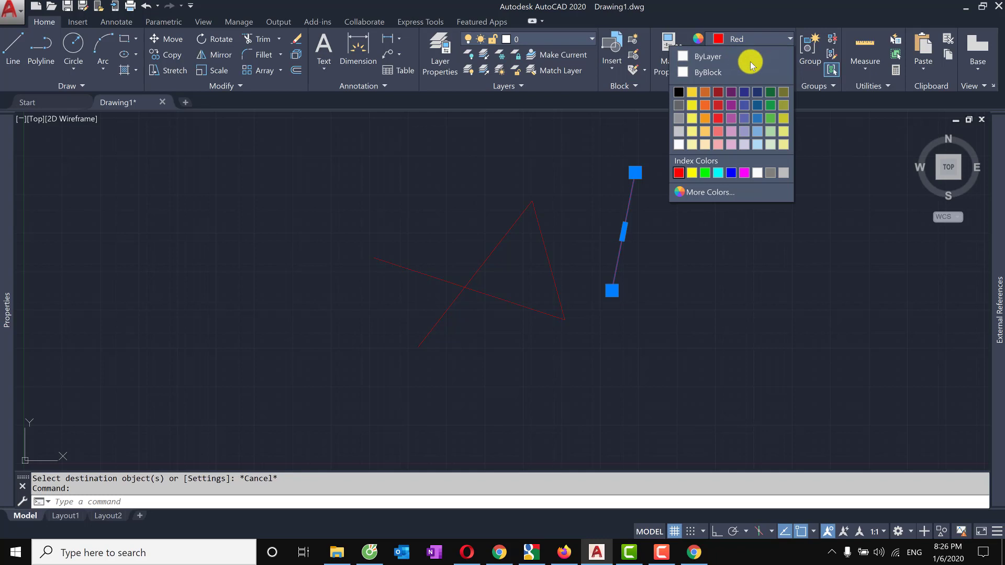
click(802, 129)
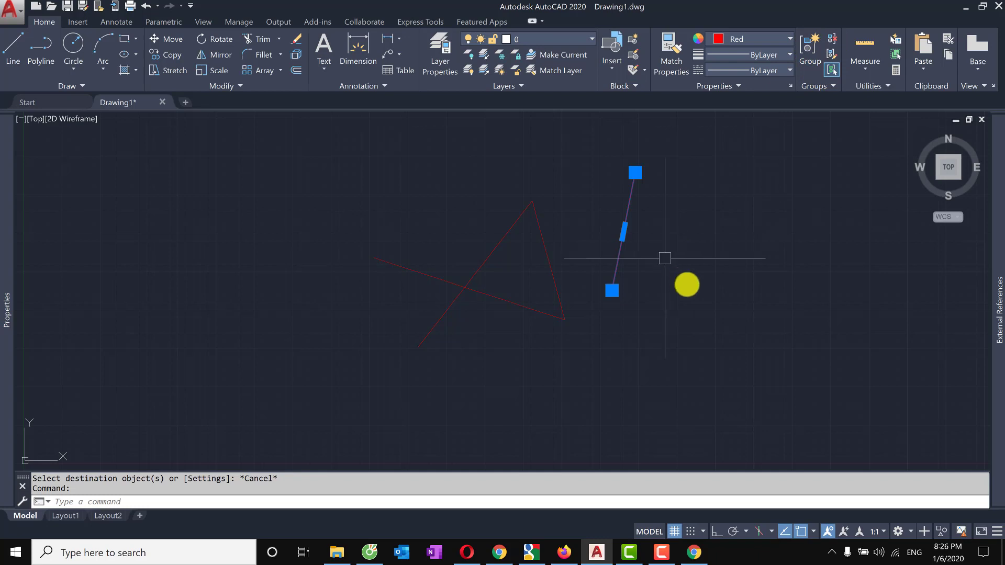
key(Escape)
click(700, 289)
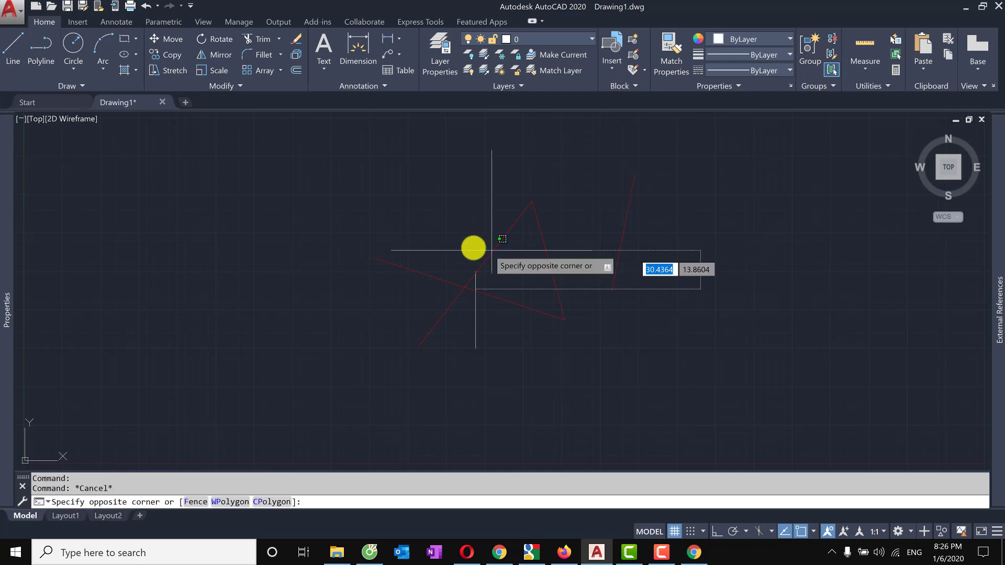
click(552, 241)
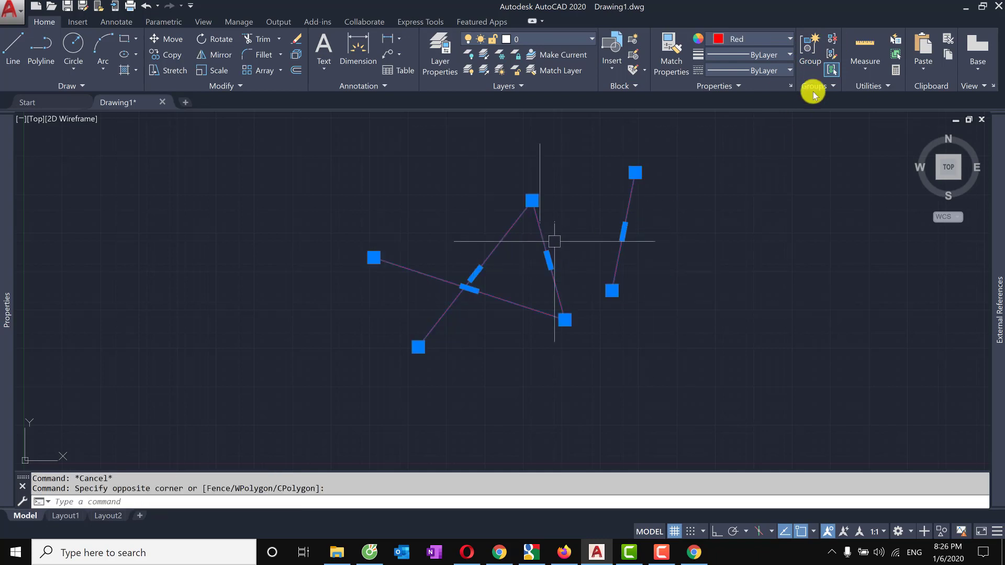
Group the two red polylines and reselect them to confirm they act as one
click(808, 50)
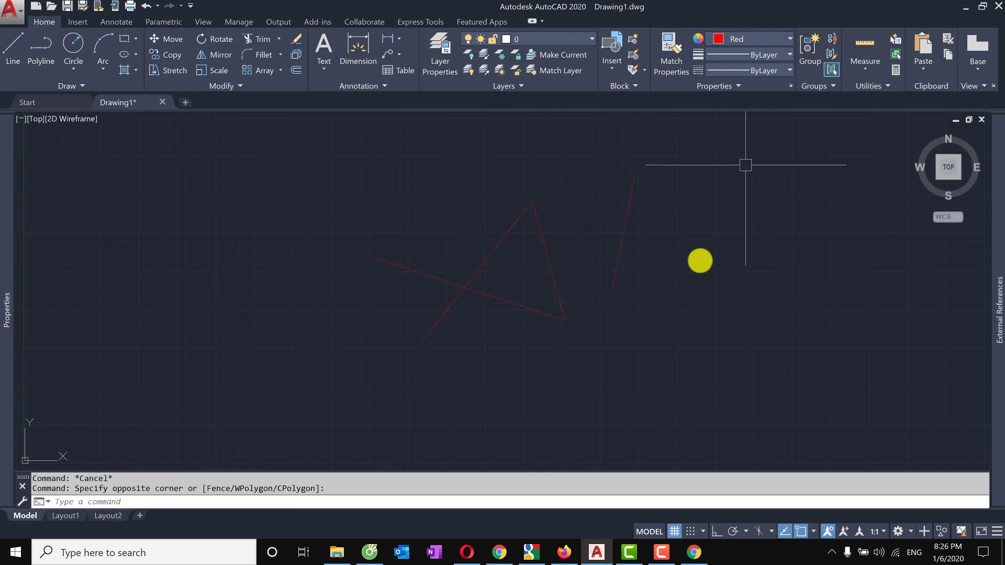
click(538, 267)
click(568, 271)
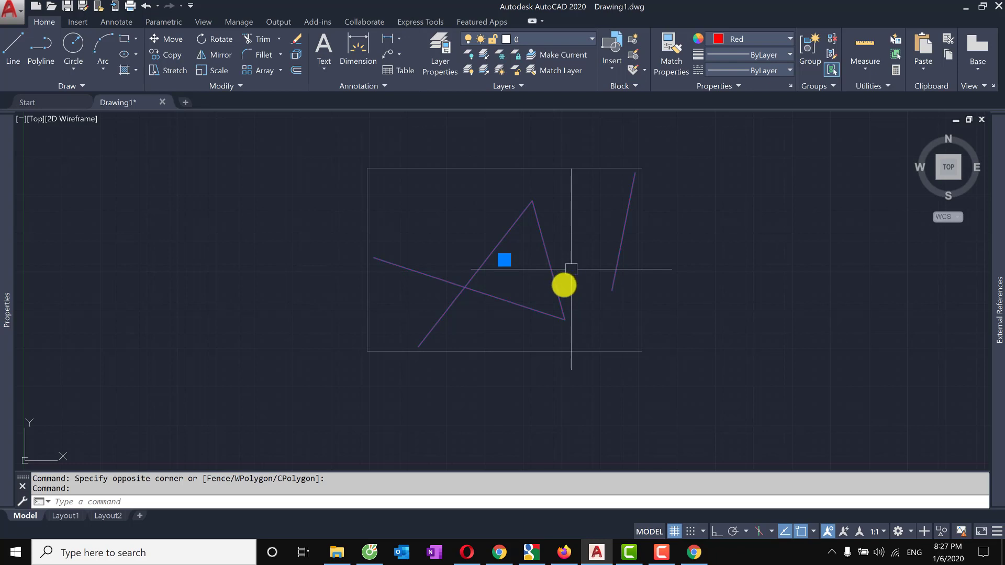
Inspect the group's Quick Properties and right-click menu, then ungroup the red objects
key(Escape)
double_click(559, 287)
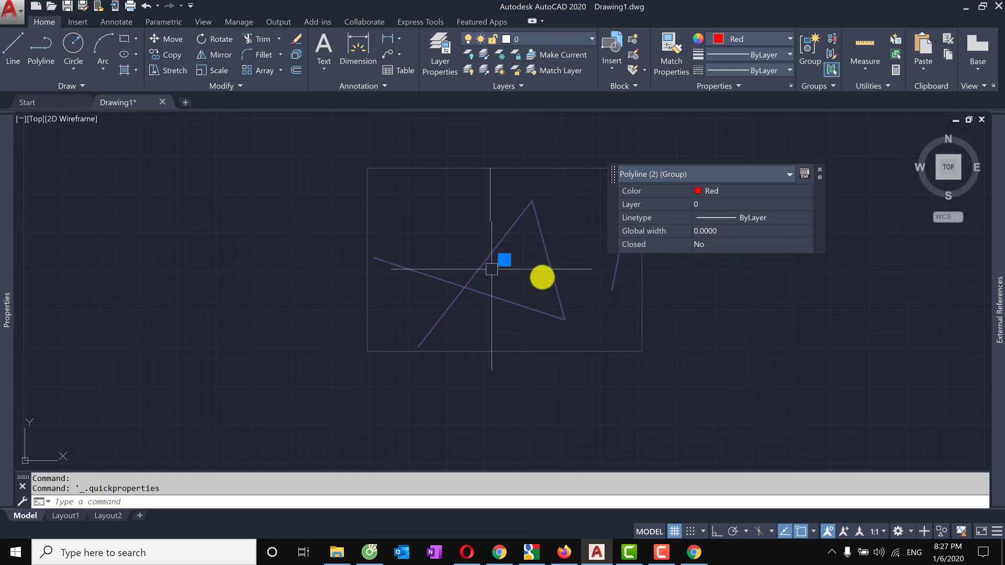
right_click(548, 261)
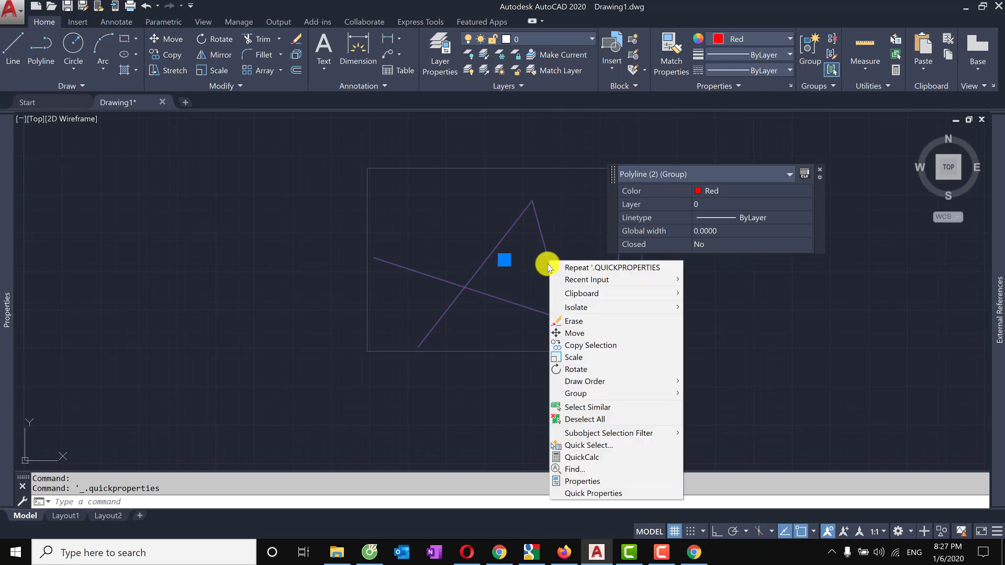
key(Escape)
key(Escape)
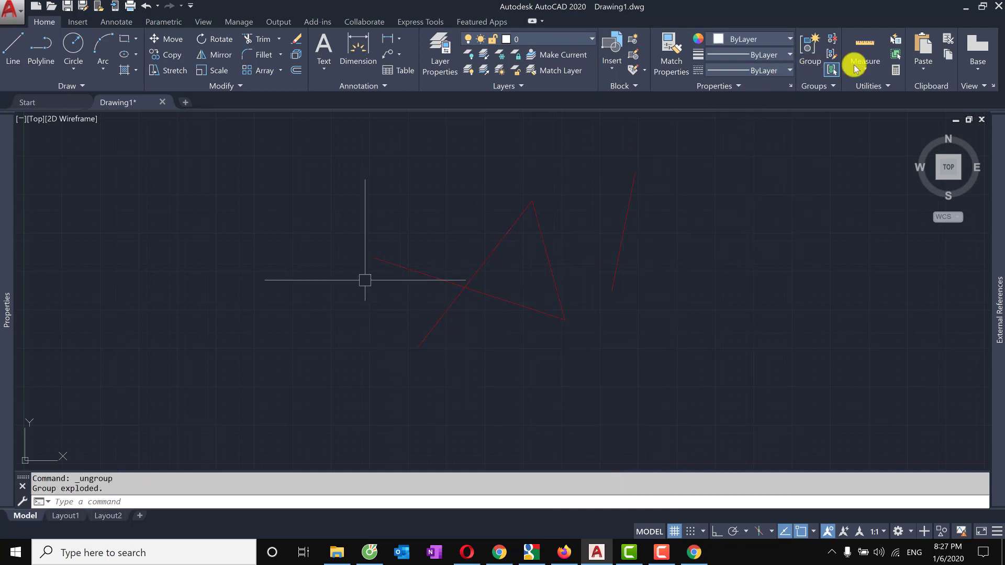
click(877, 89)
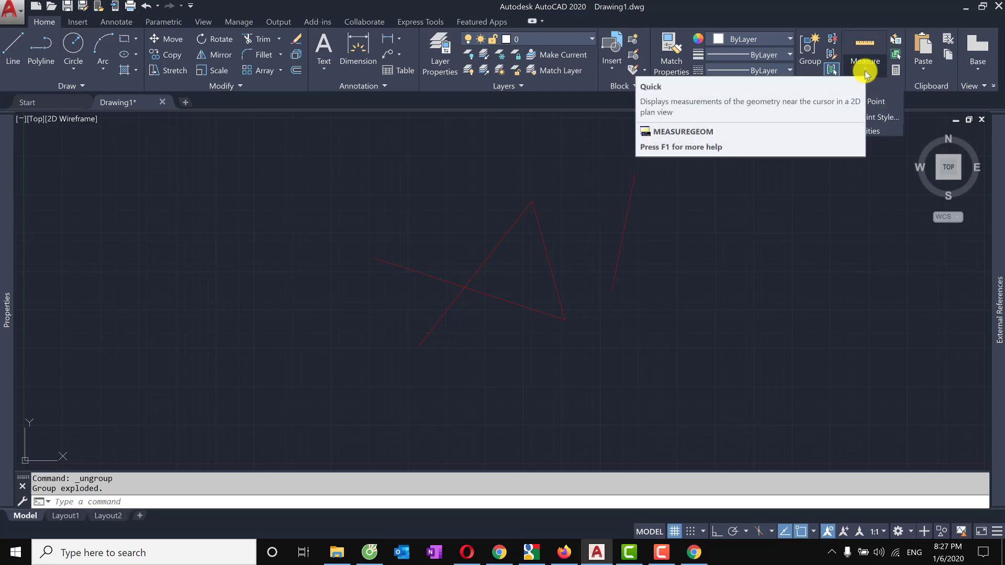
Browse the Measure options, then open Quick Select to filter the whole drawing for Polyline objects
click(865, 74)
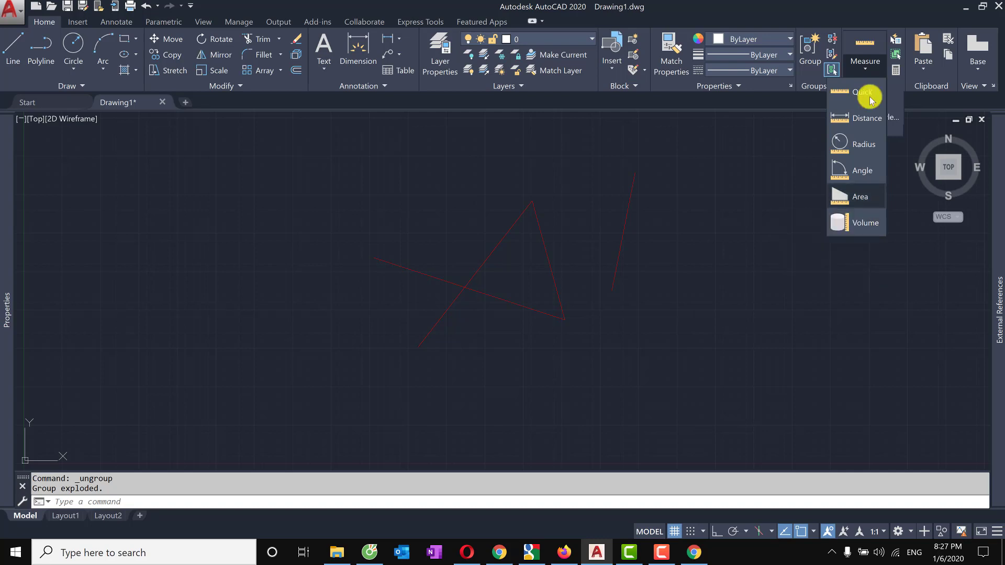
click(895, 42)
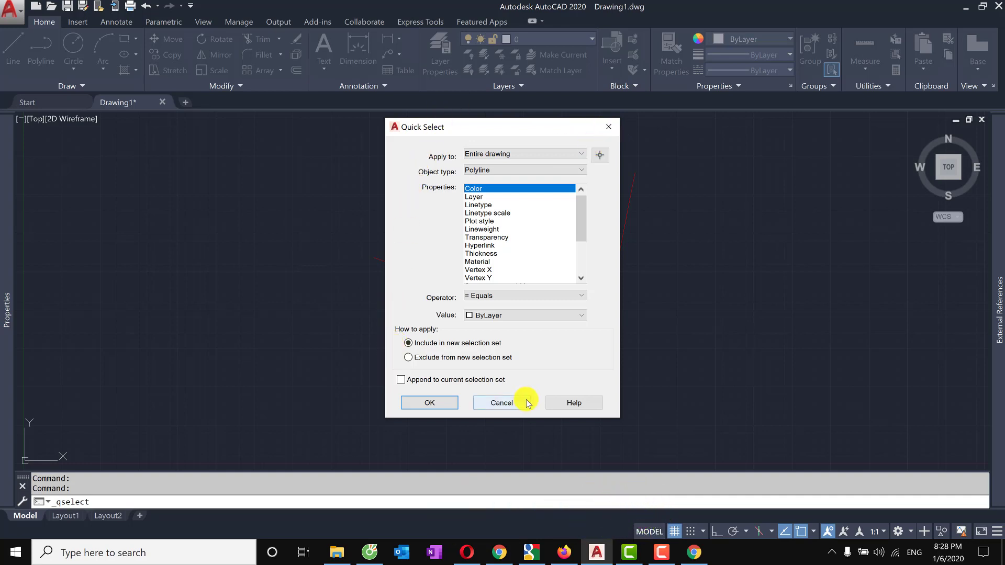
Cancel Quick Select, select the triangle polyline, reopen Quick Select from its context menu, then cancel
key(Escape)
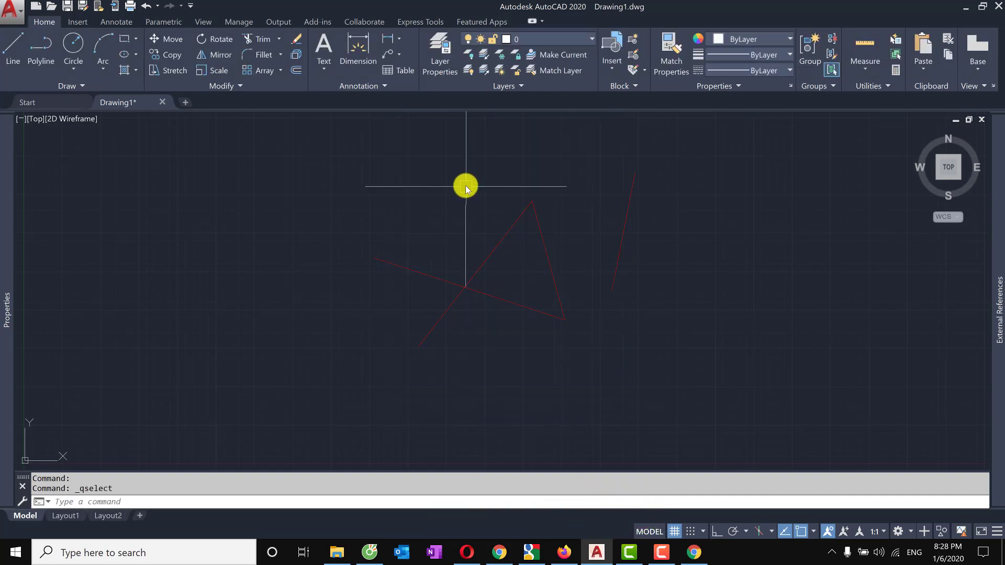
right_click(465, 187)
click(561, 346)
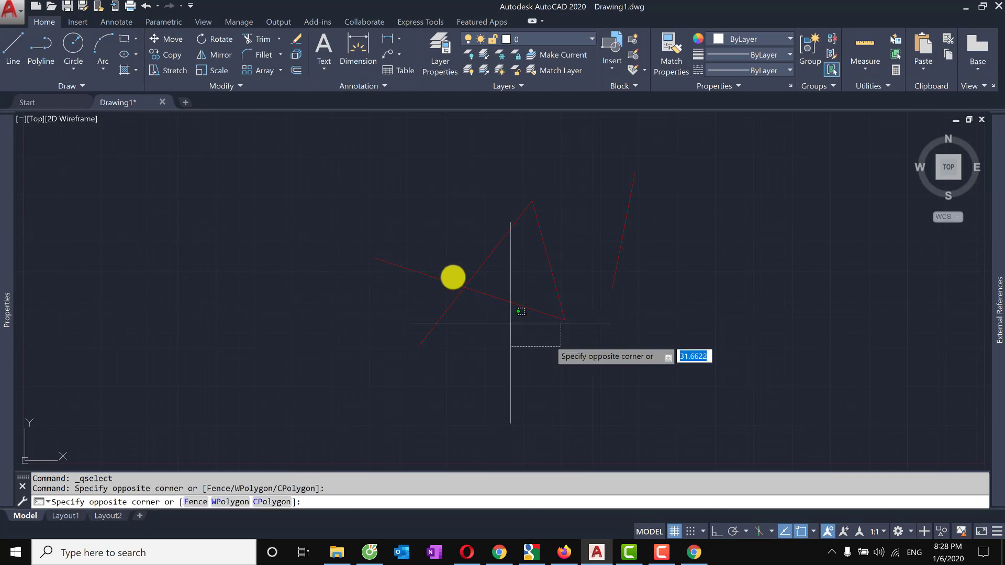
click(455, 277)
right_click(456, 278)
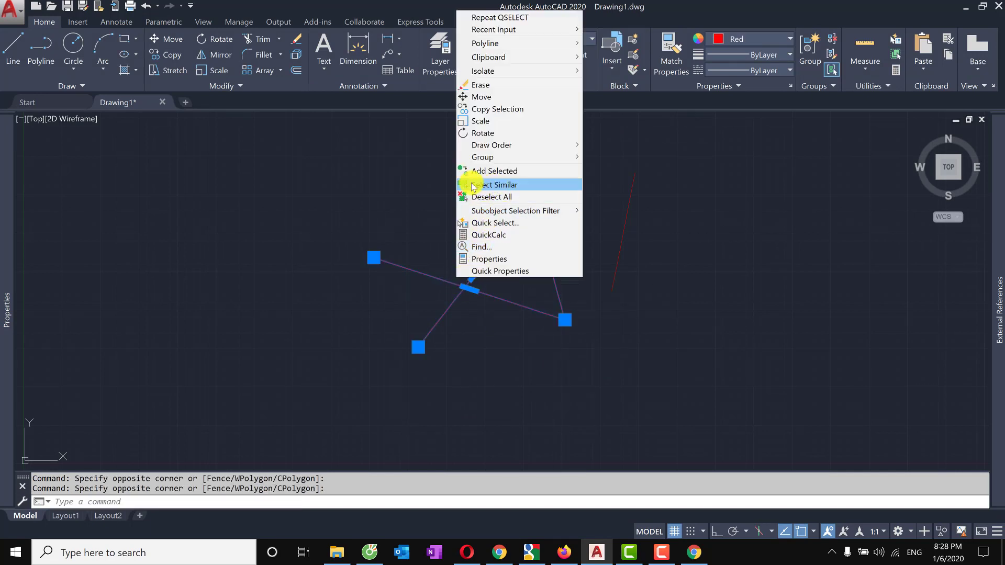
click(506, 191)
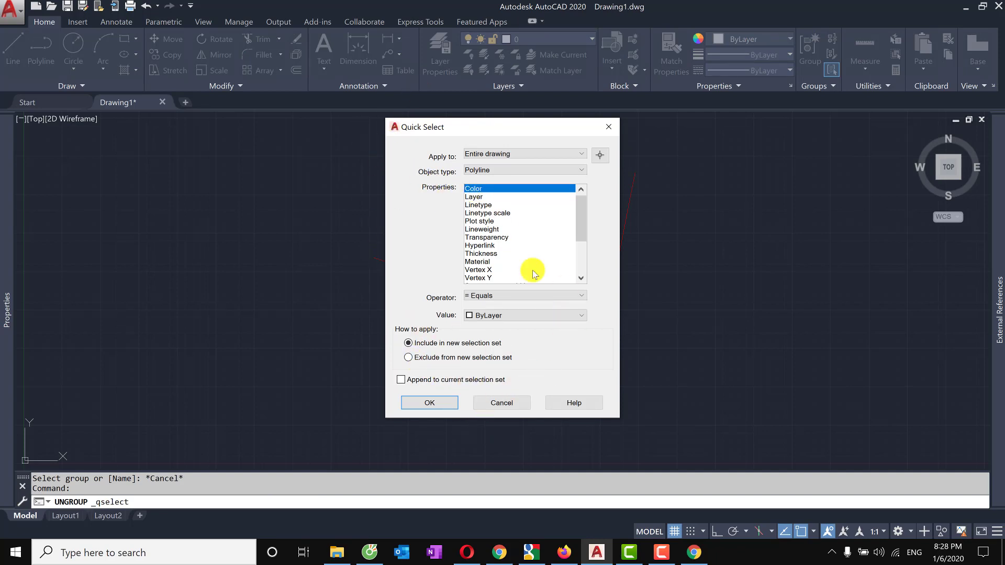
click(608, 127)
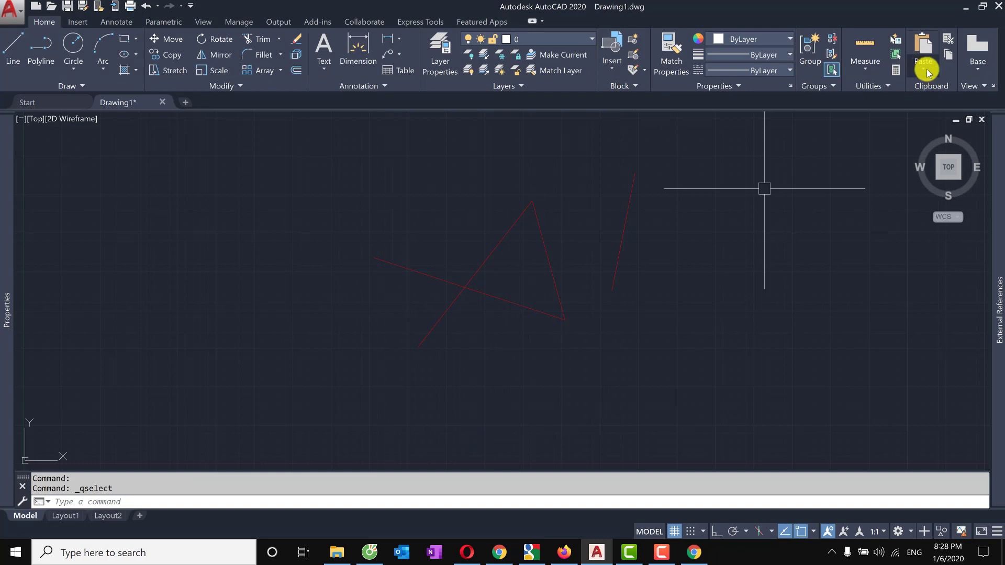
click(927, 70)
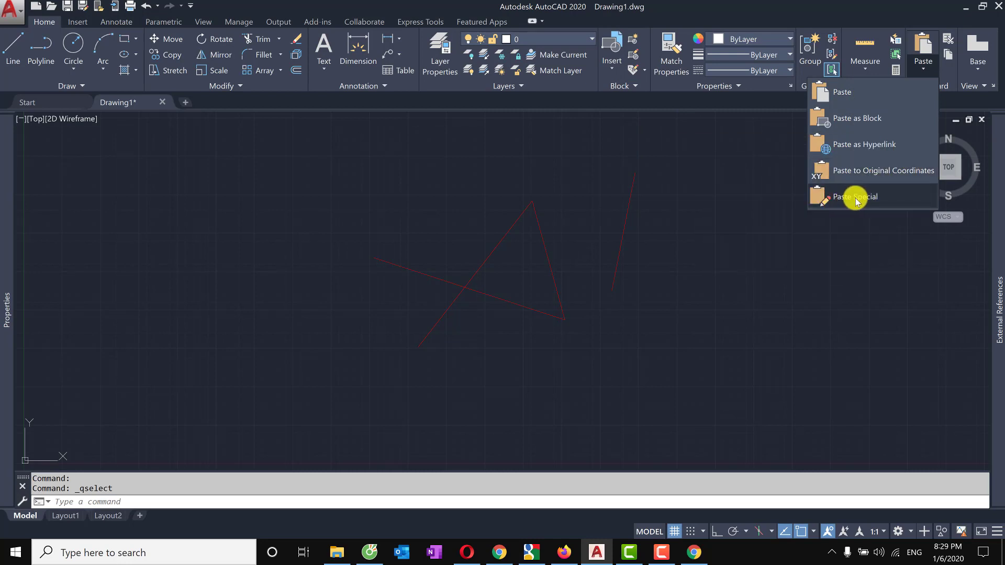
click(980, 87)
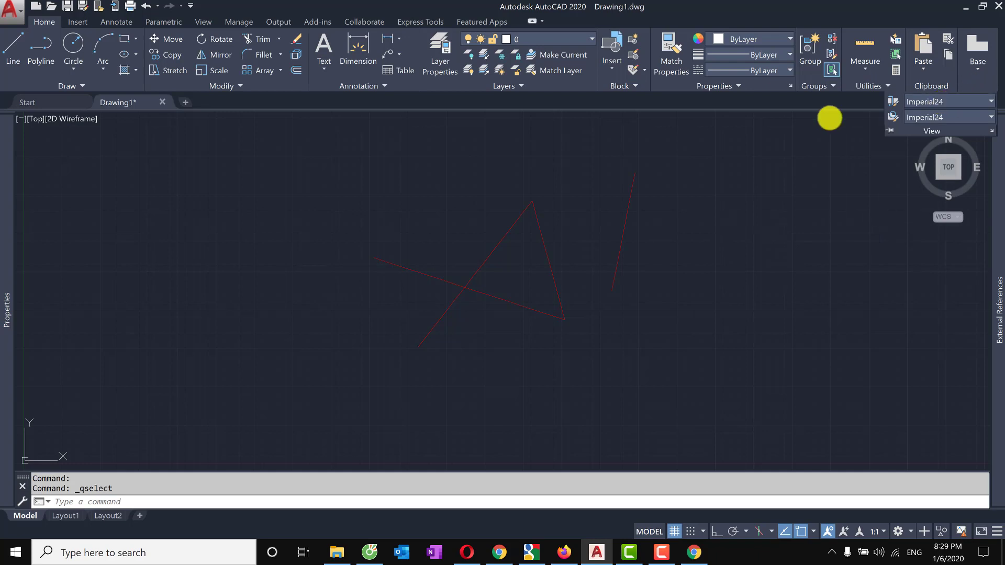
click(978, 71)
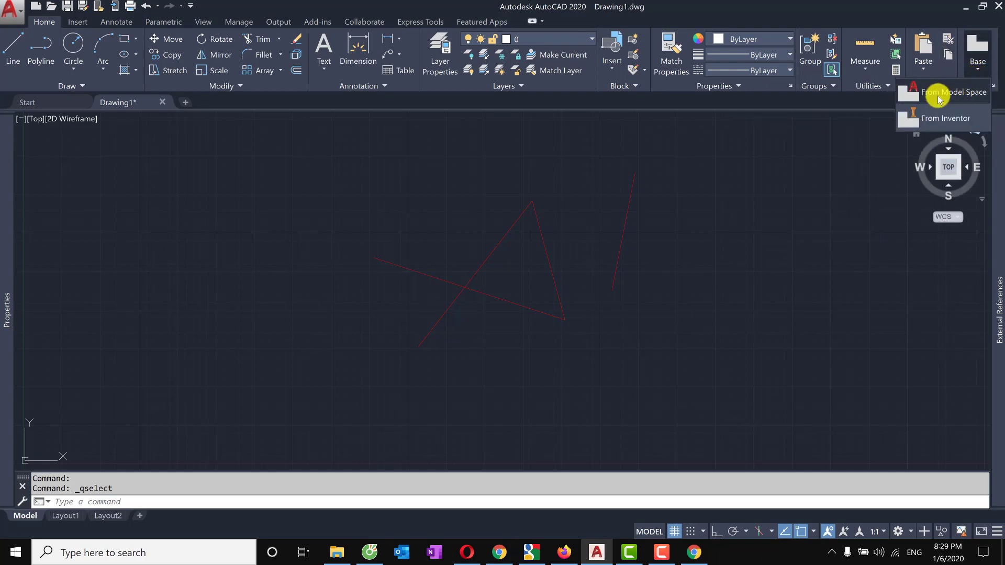
click(977, 71)
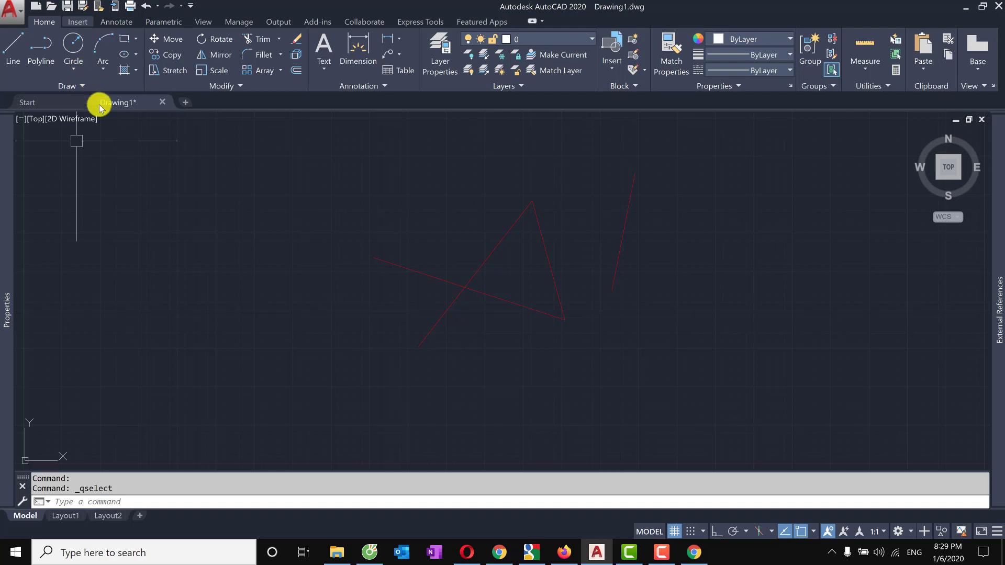
On the Insert tab, browse the block list and expand the Block Definition and Reference slide-outs
click(78, 22)
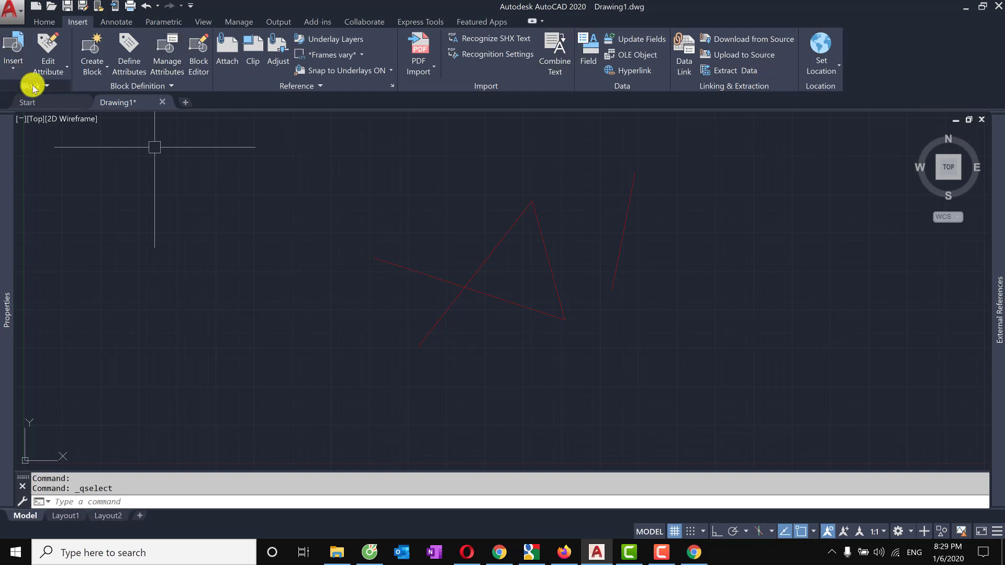
click(14, 70)
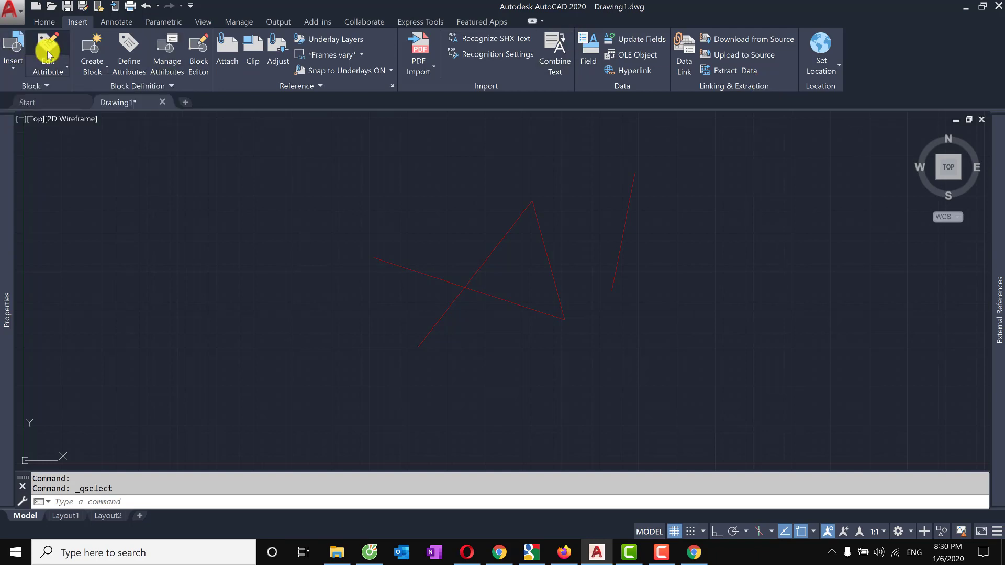
click(137, 87)
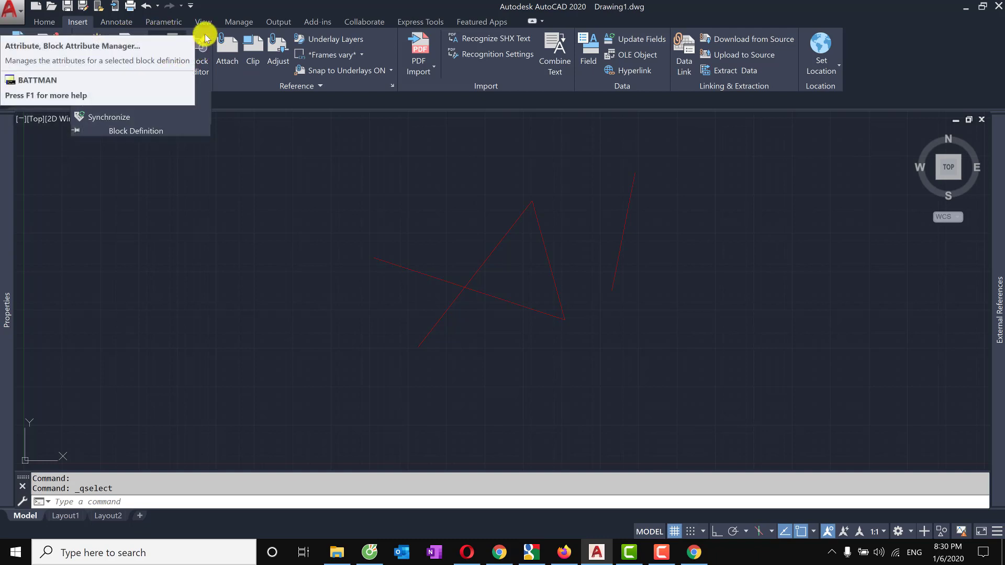
click(228, 50)
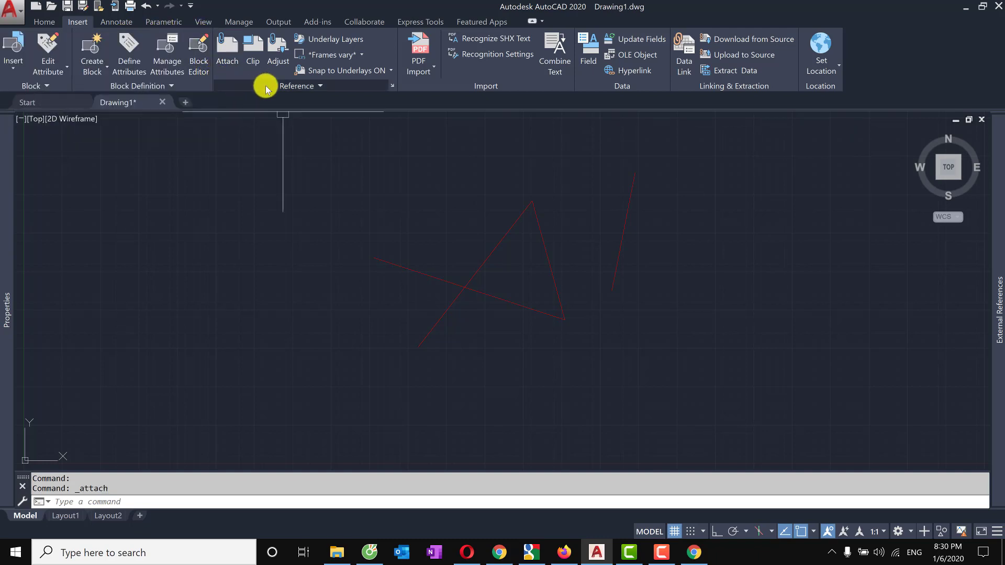
click(265, 86)
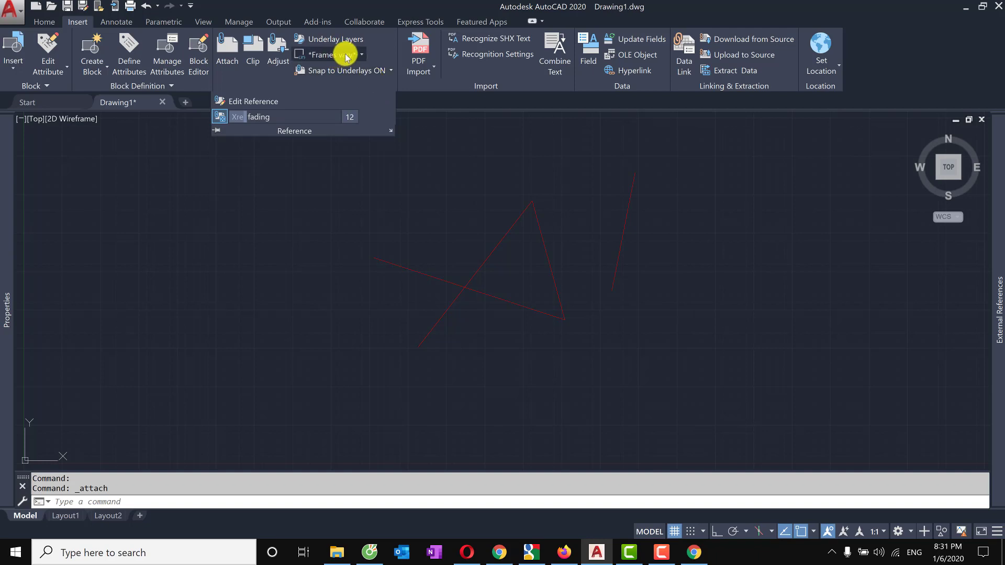
Browse Snap to Underlays, pin the Block Definition slide-out, and show the PDF/DGN import choices
click(384, 74)
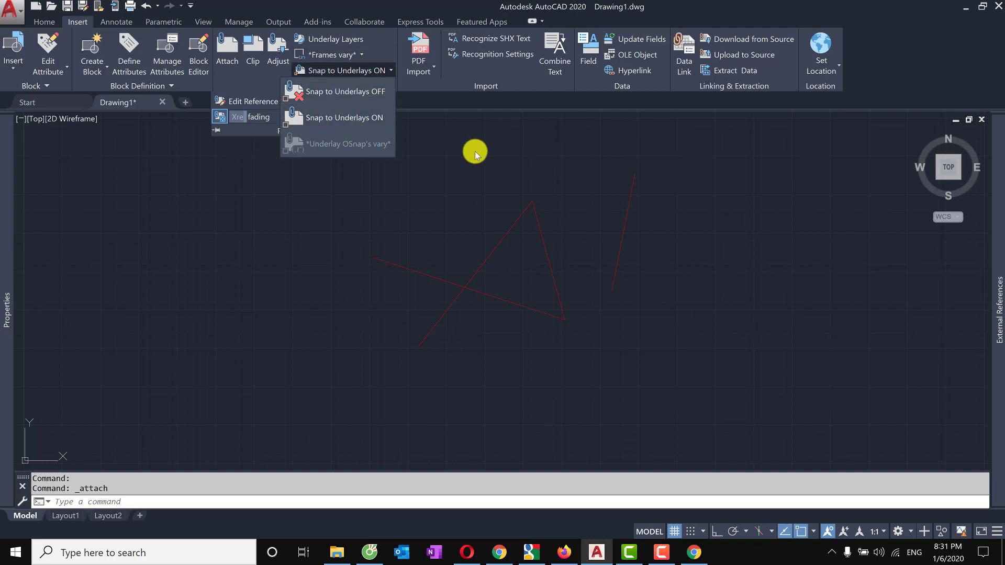
click(159, 87)
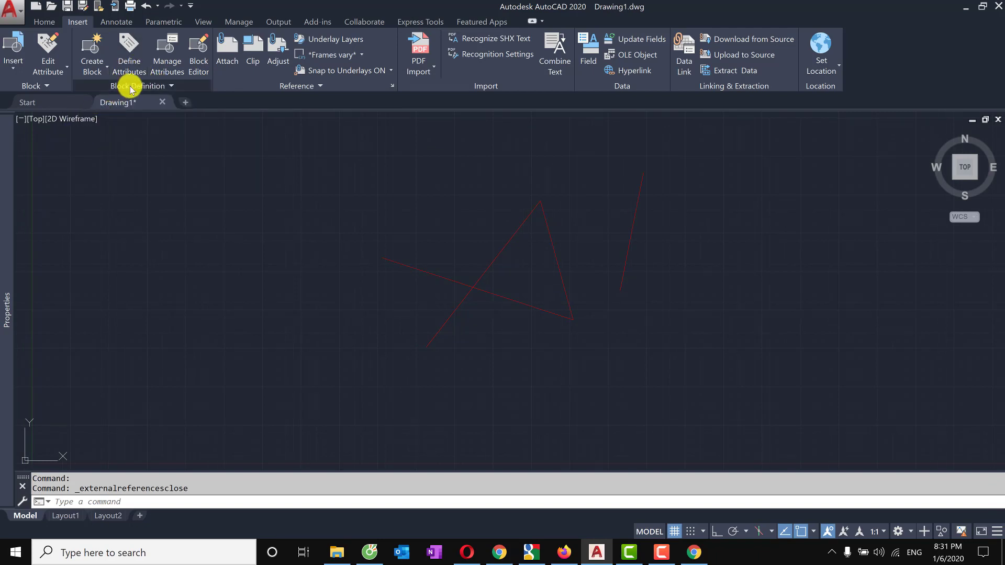
click(128, 87)
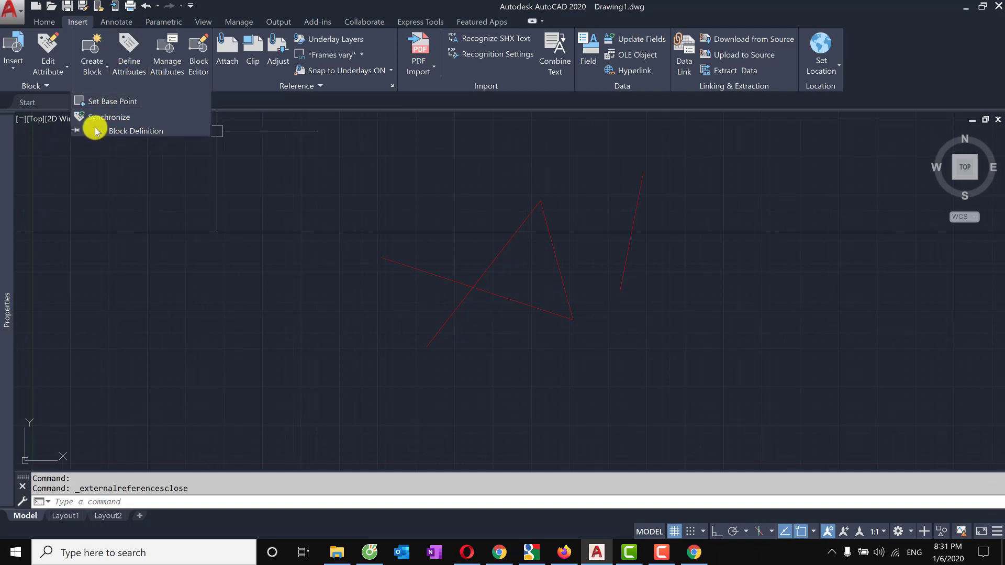
click(76, 130)
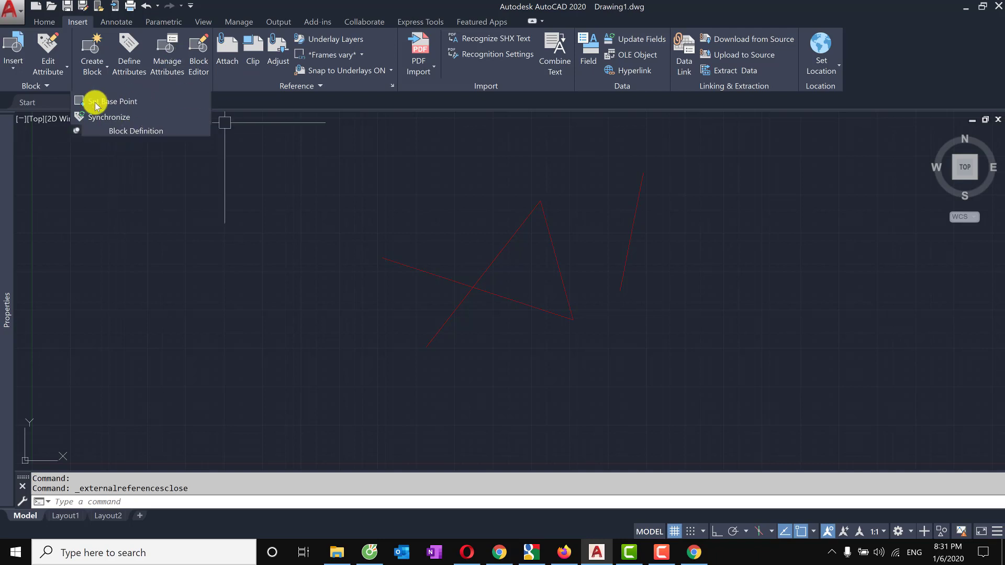
click(84, 134)
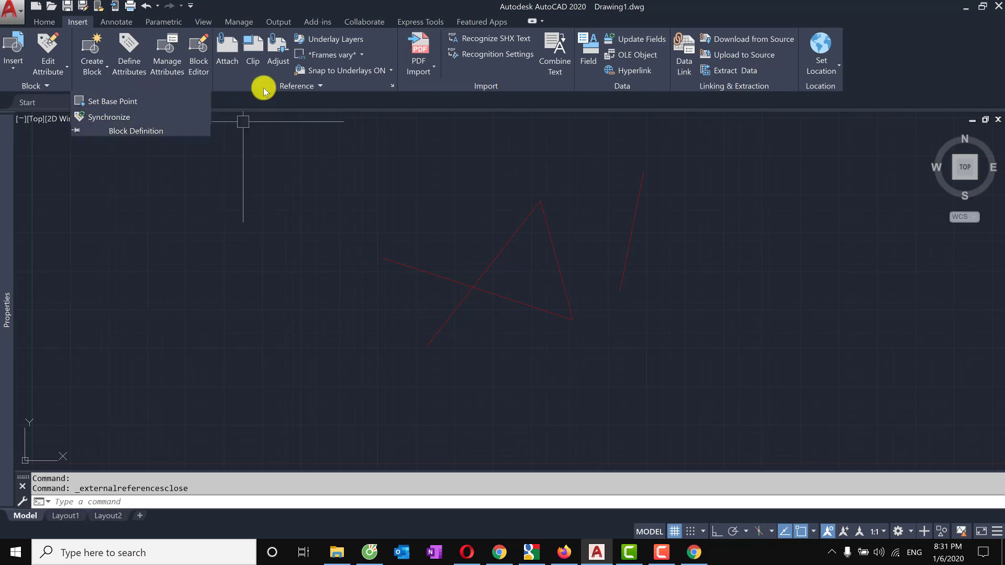
click(170, 85)
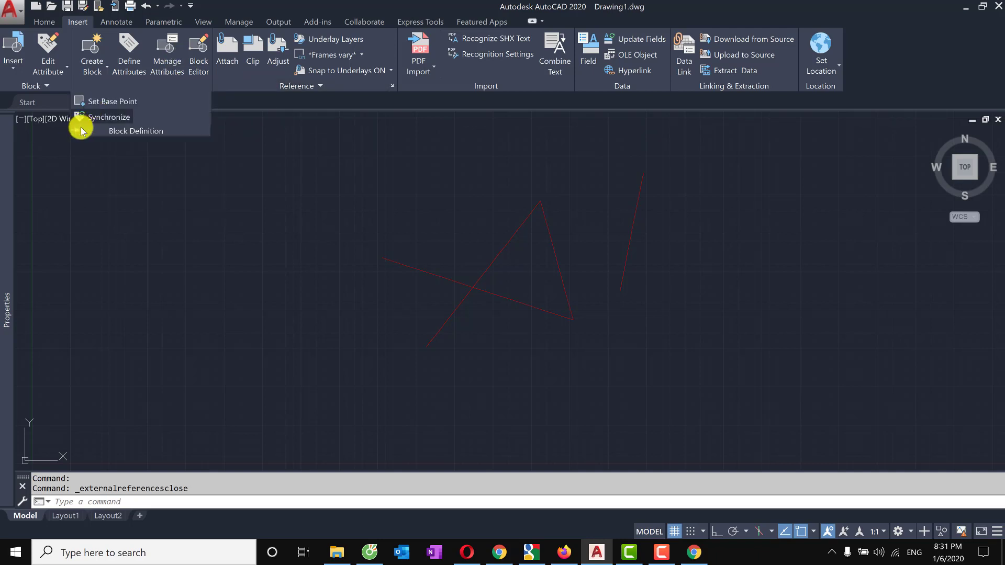
click(432, 69)
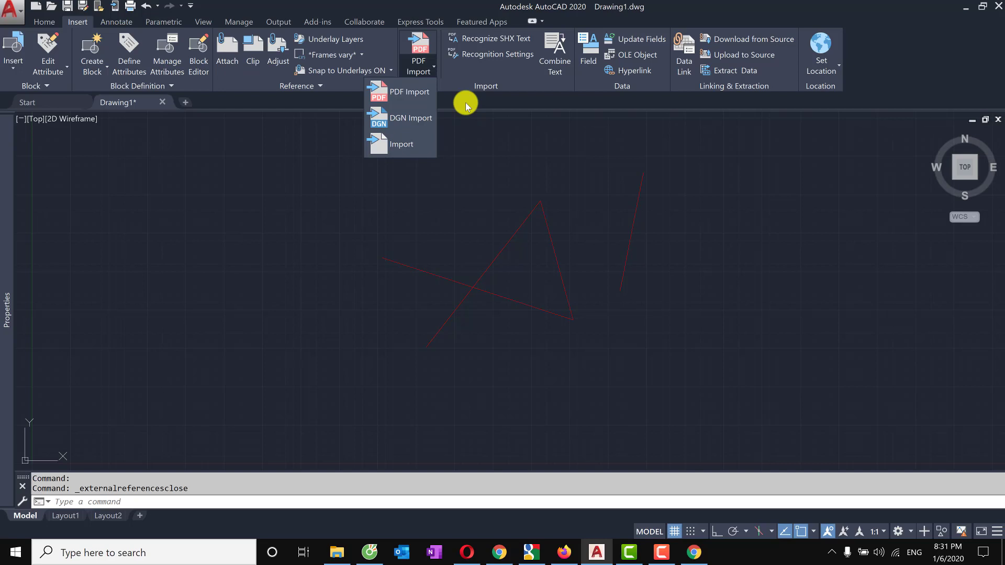
Close the import list, toggle the Properties palette, browse Set Location, then switch to Annotate
click(498, 149)
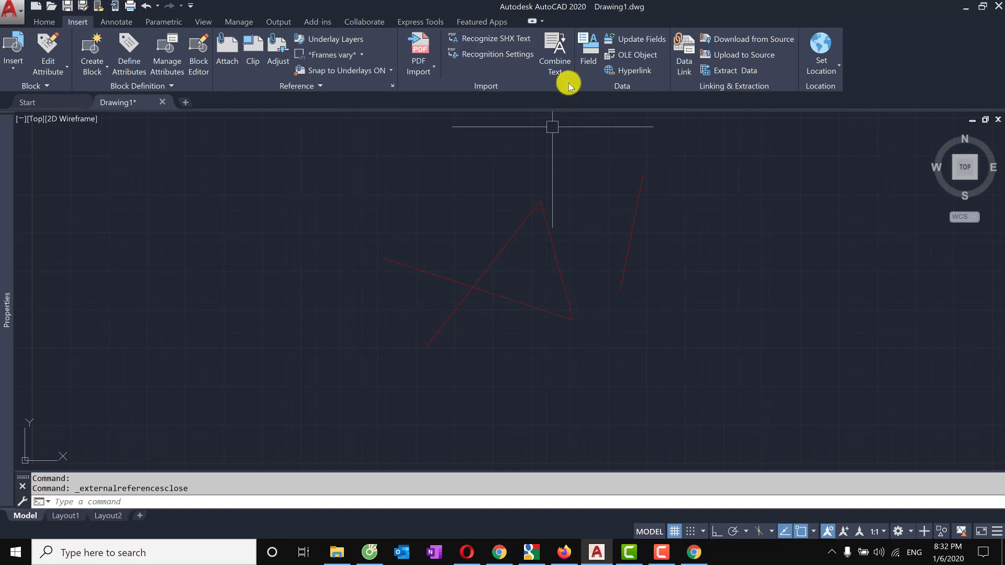
key(ctrl+1)
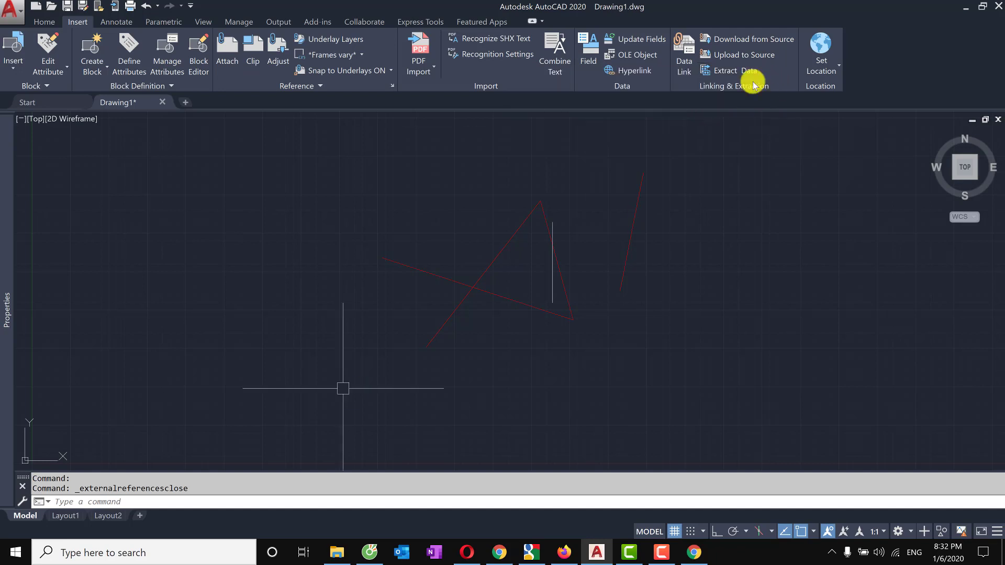
click(830, 63)
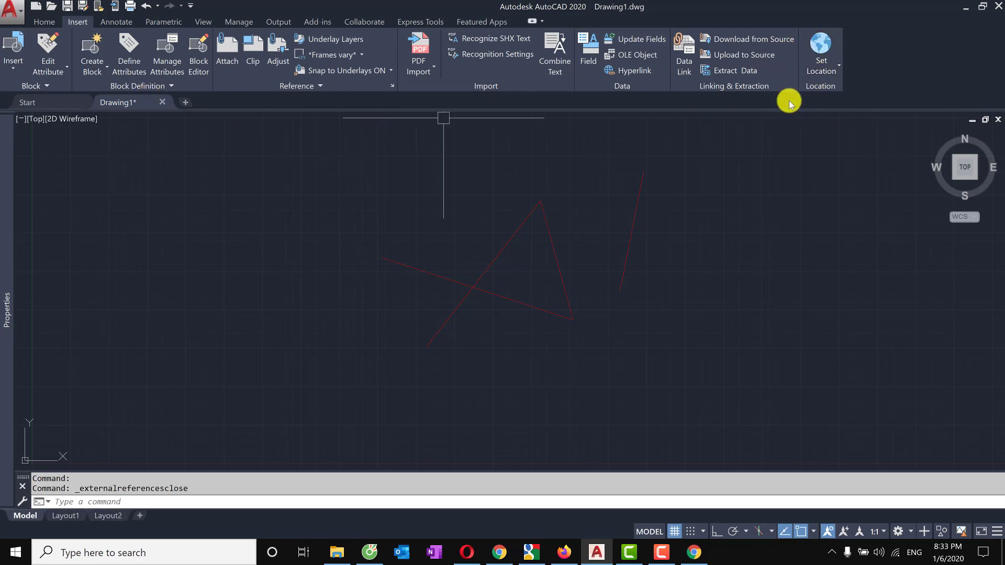
key(alt+n)
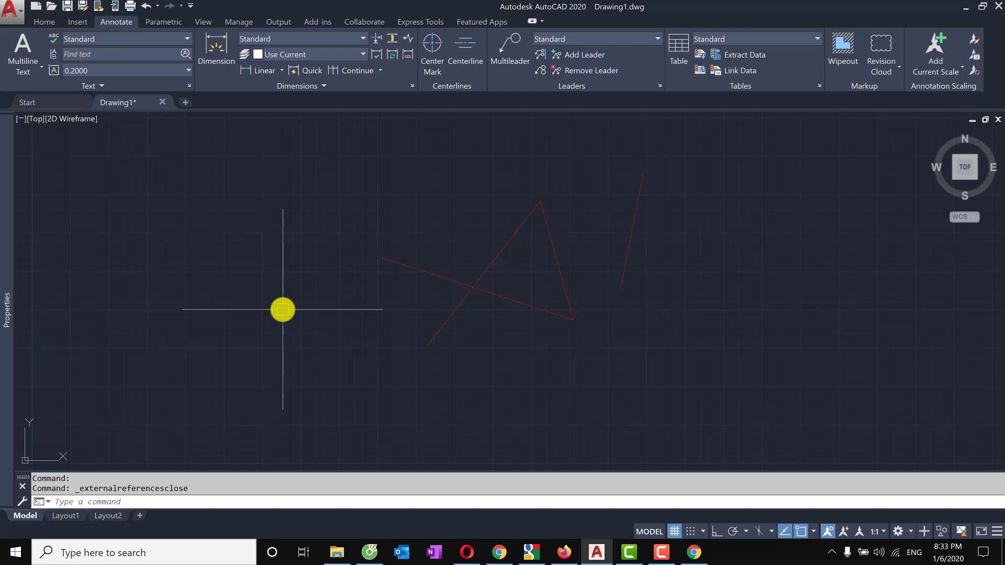
Browse the text tools: extra text options, the Text Style list, Find text and Text Height
click(89, 85)
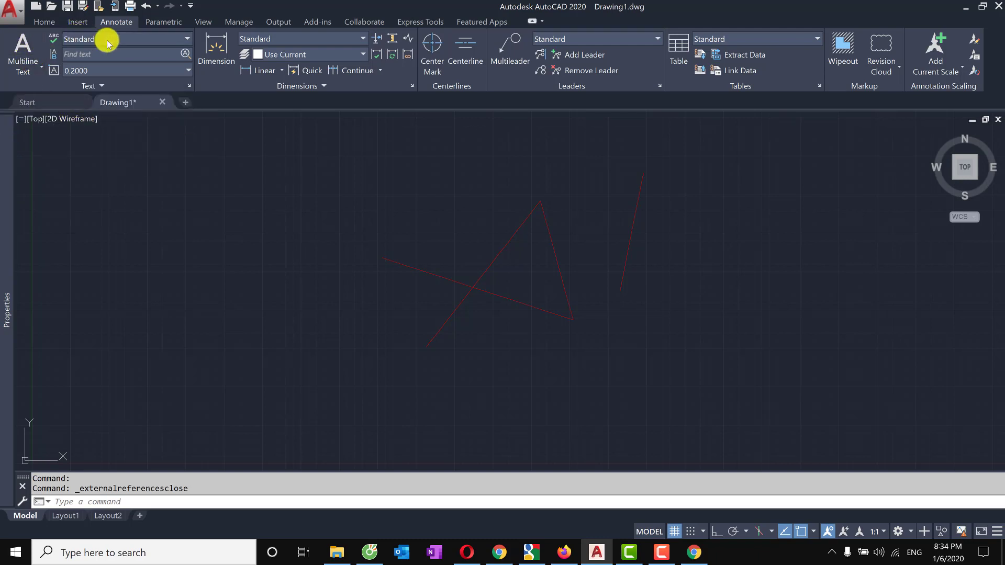
click(166, 40)
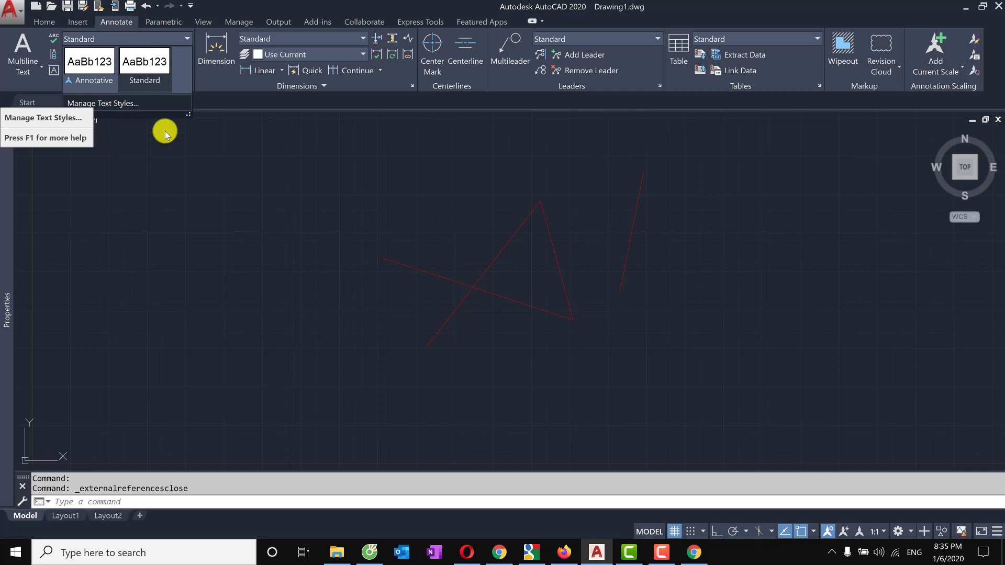
click(90, 55)
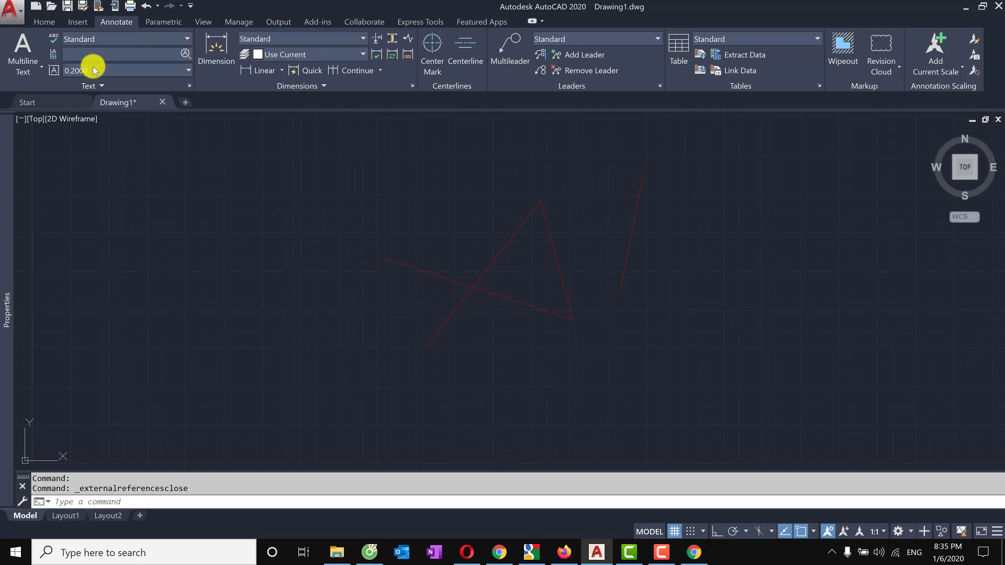
click(105, 70)
click(106, 70)
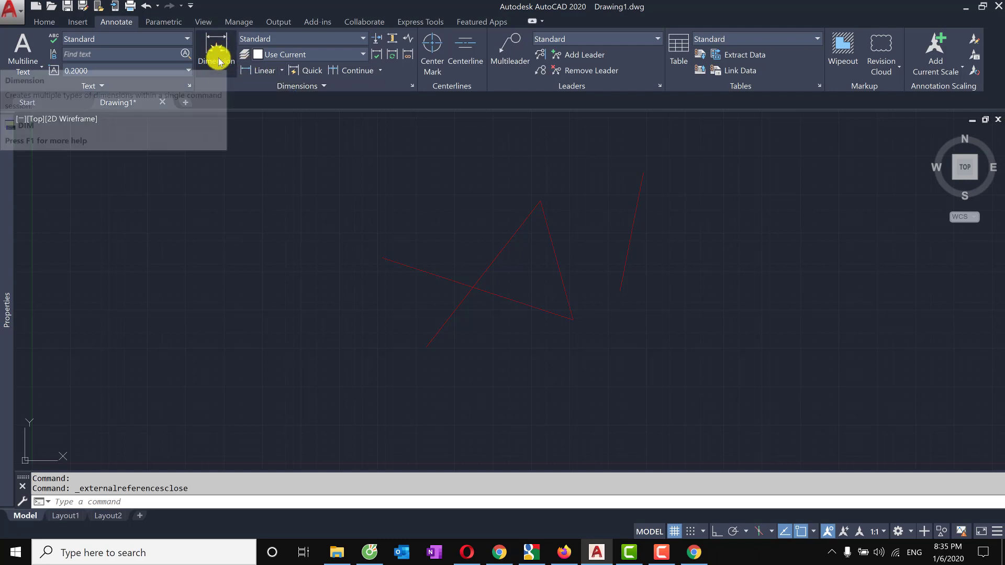
Start a Quick dimension from the Linear dimension dropdown
click(265, 73)
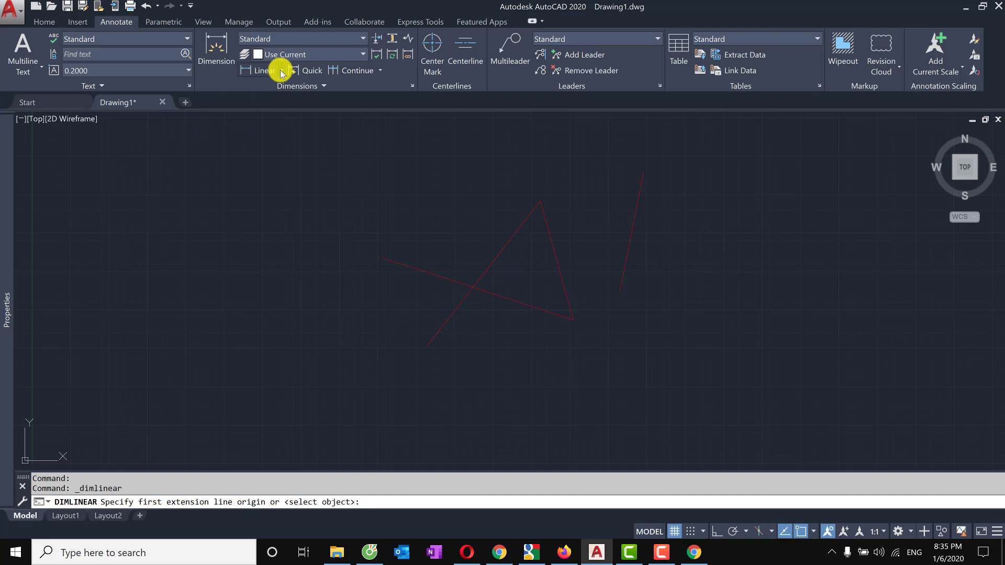
click(282, 71)
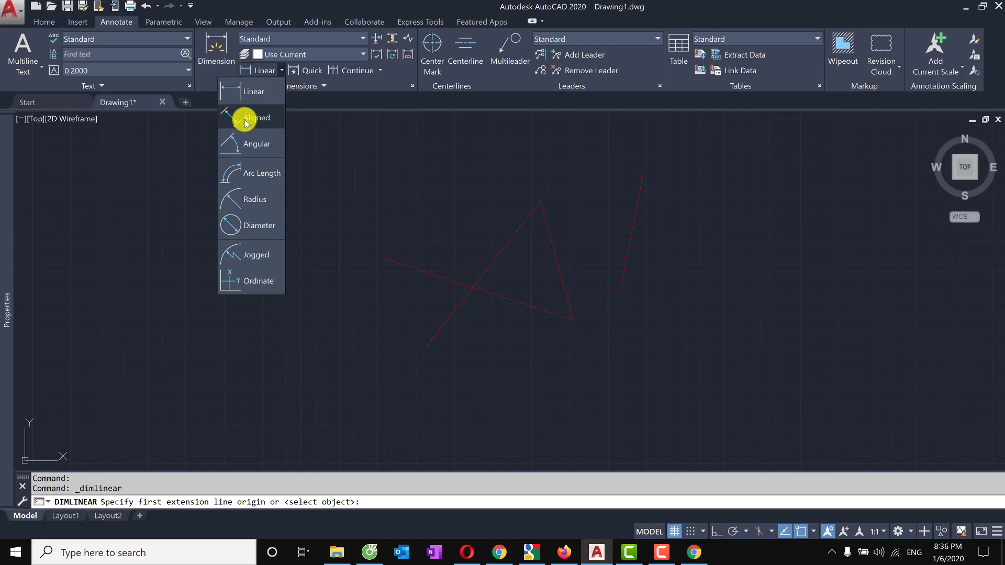
click(306, 72)
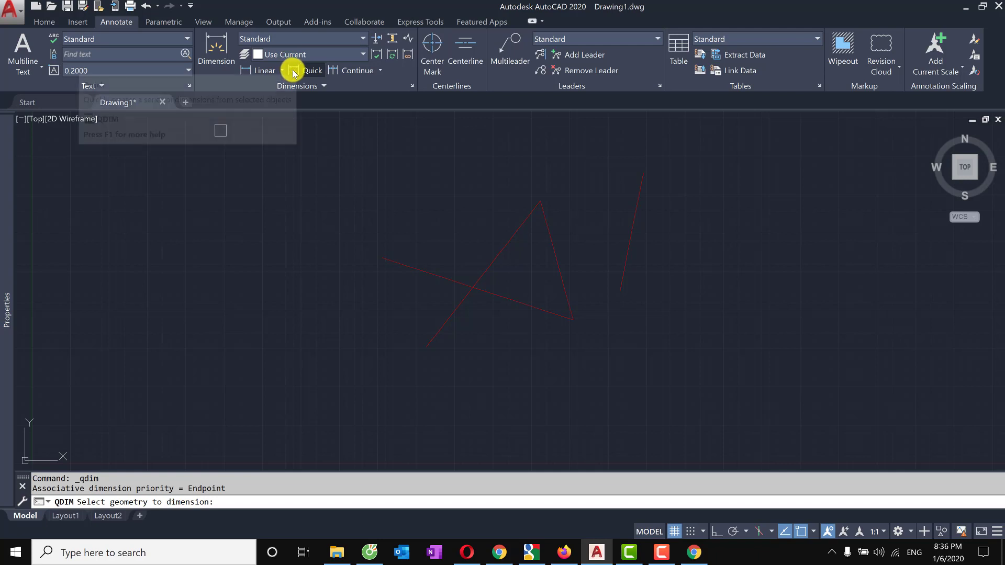
Cancel the quick dimension, retry it on the diagonal red line, then cancel Continue dimension
key(Escape)
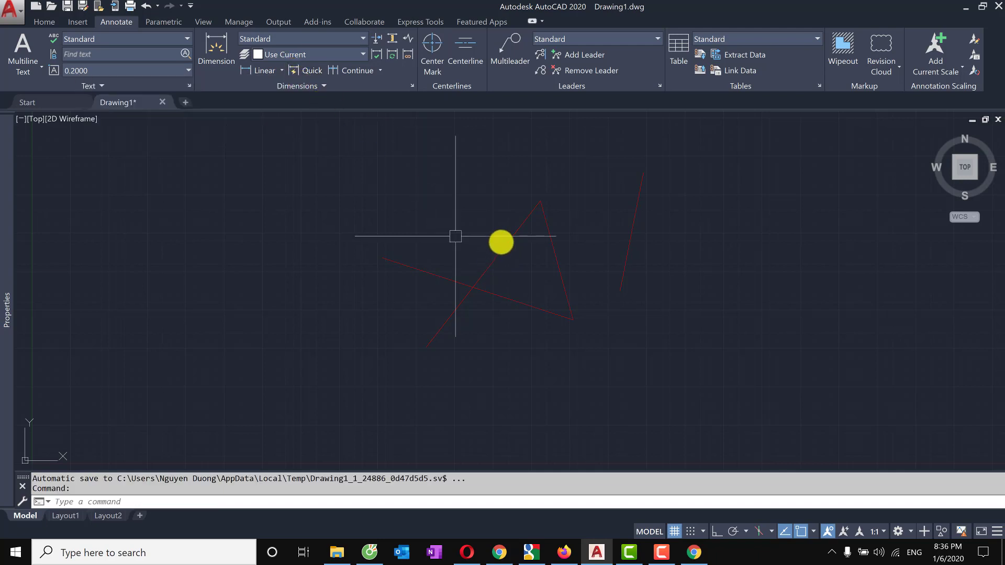
click(305, 74)
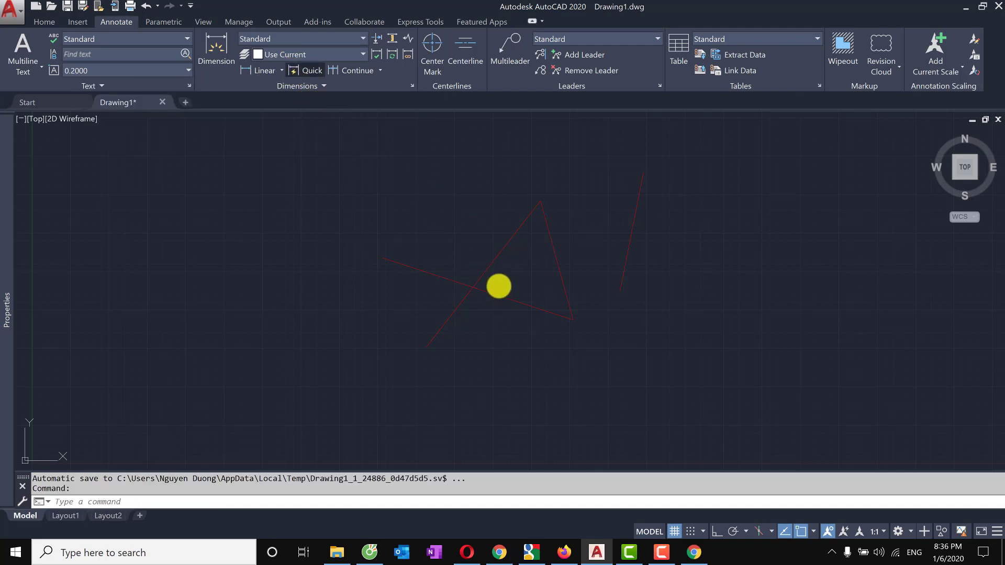
click(500, 251)
key(Return)
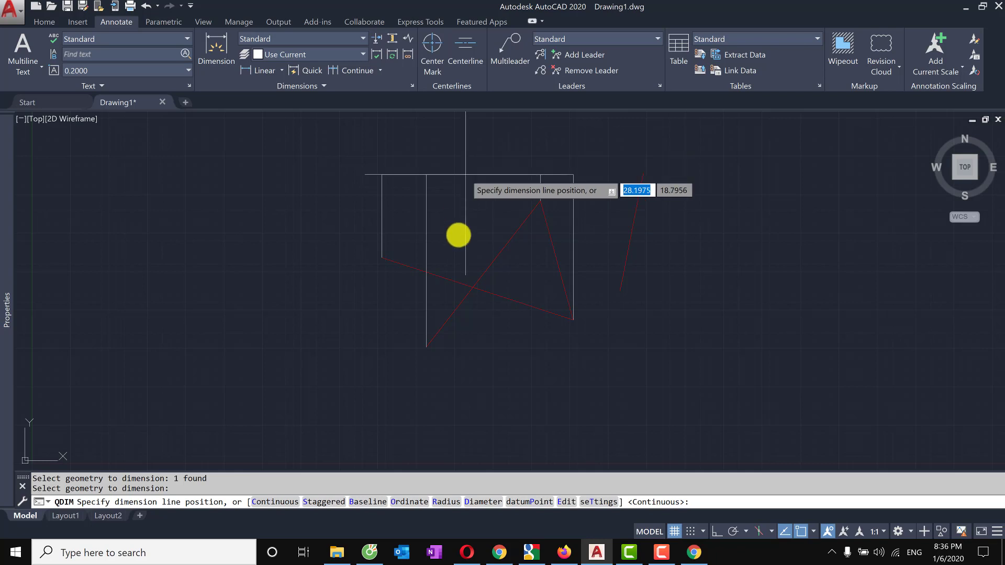
key(Escape)
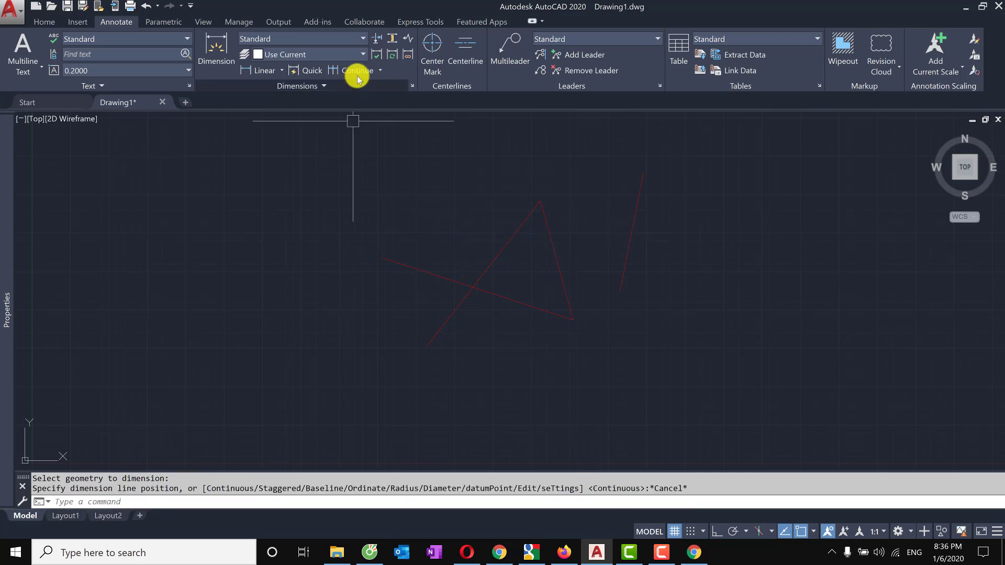
click(357, 73)
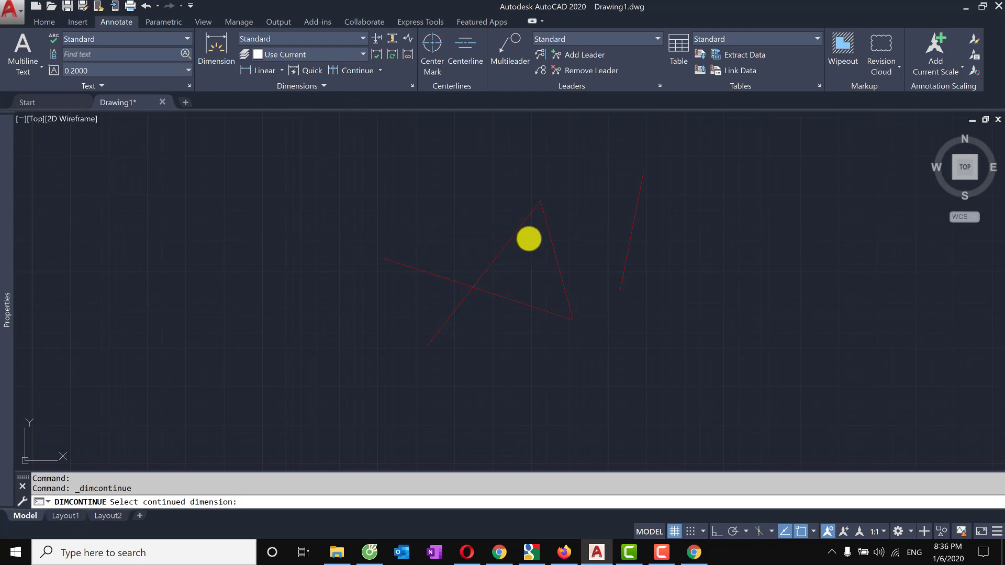
key(Escape)
key(Escape)
key(Escape)
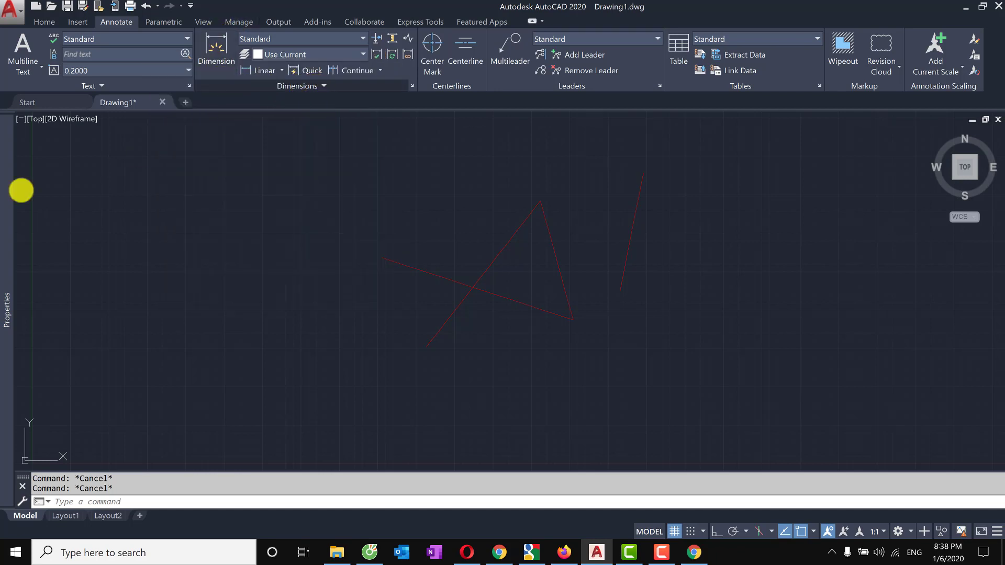
click(8, 188)
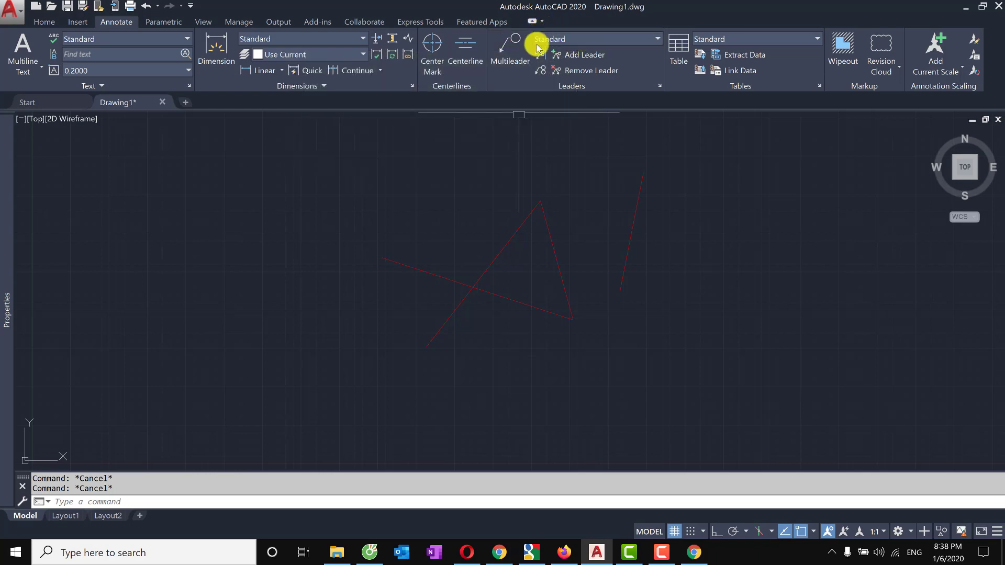
click(591, 39)
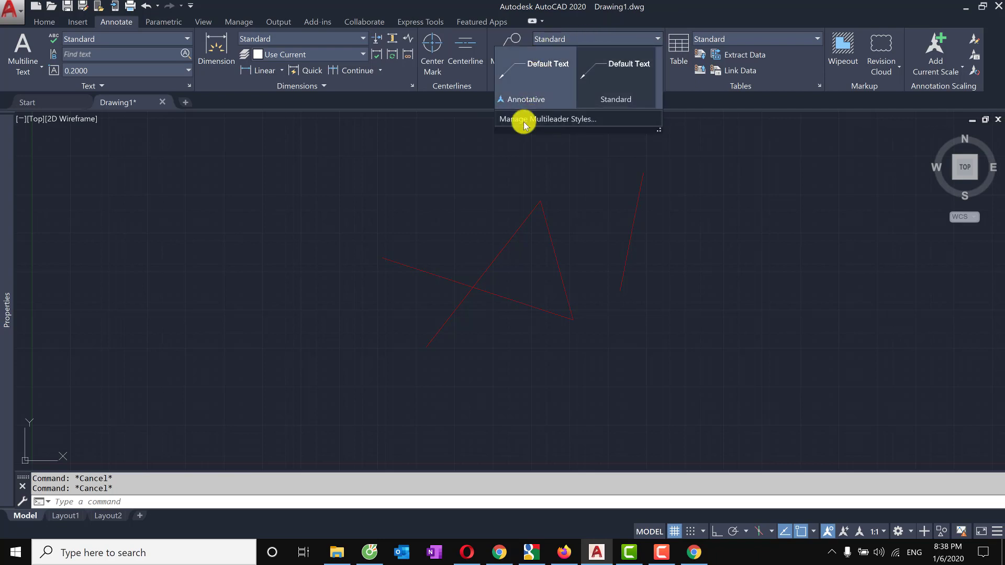
click(711, 140)
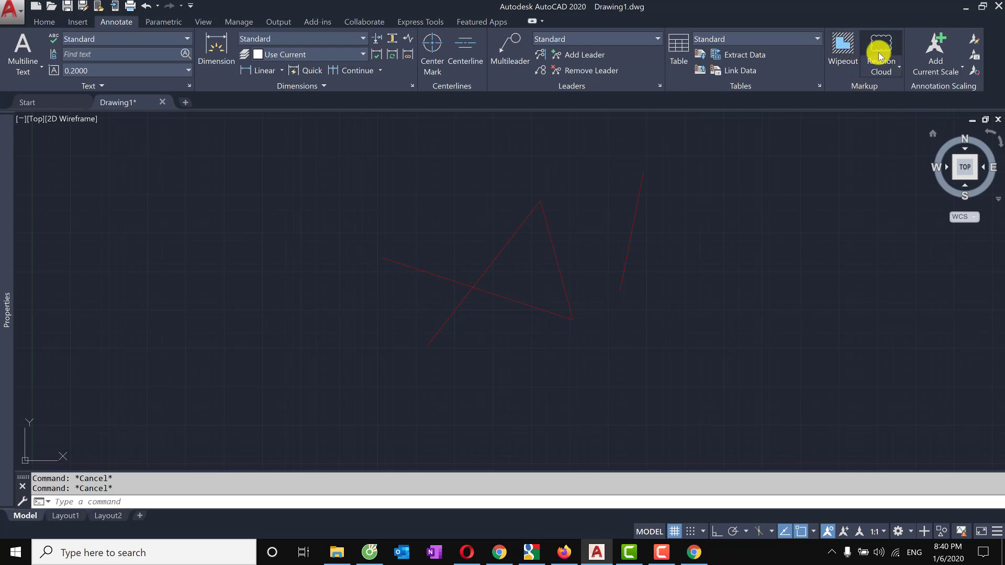
click(898, 69)
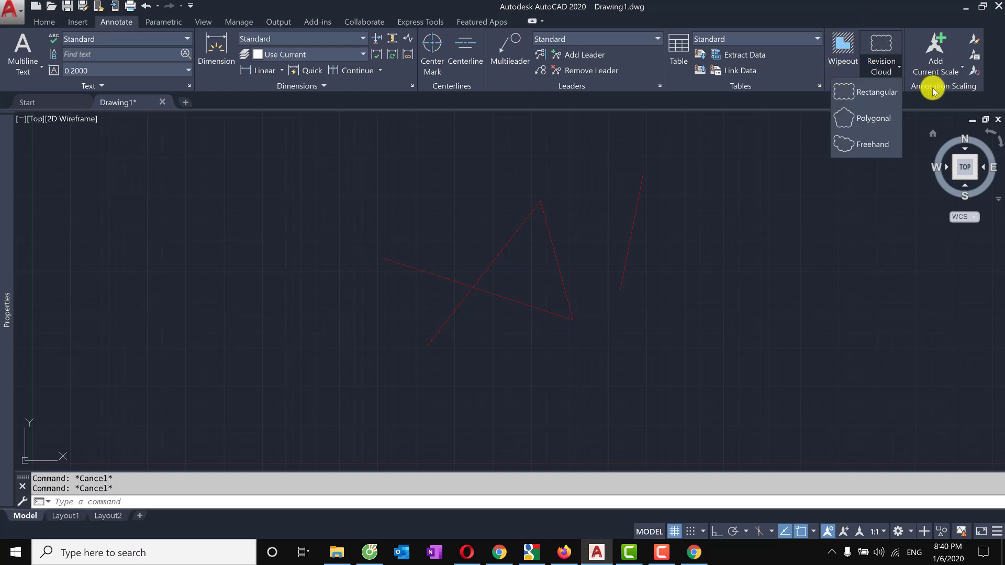
click(959, 89)
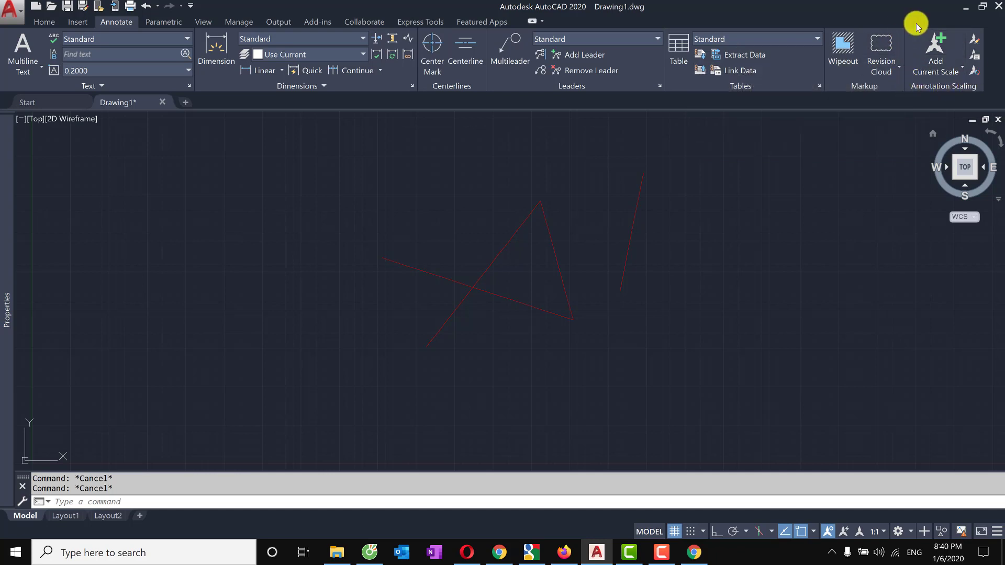
click(919, 66)
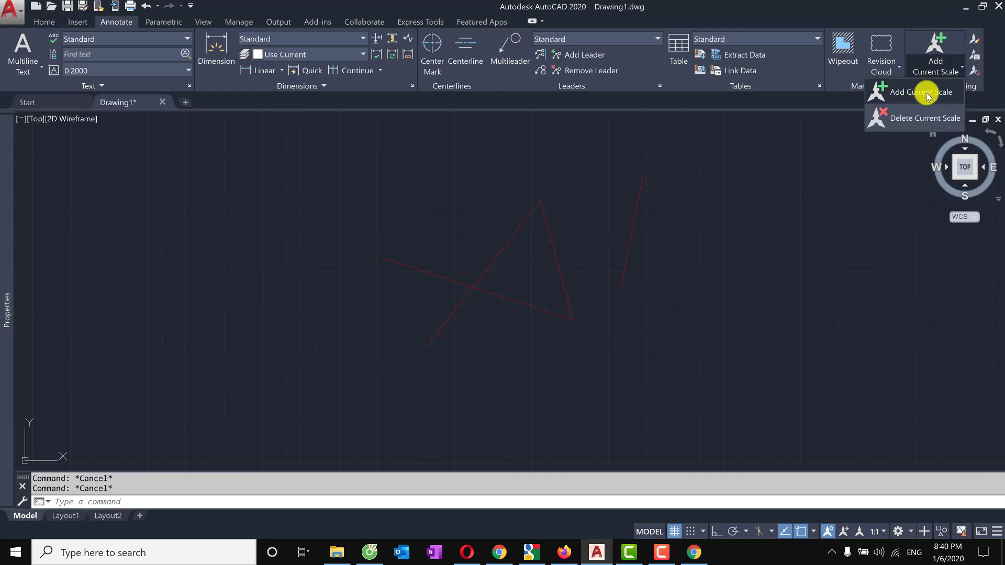
click(946, 70)
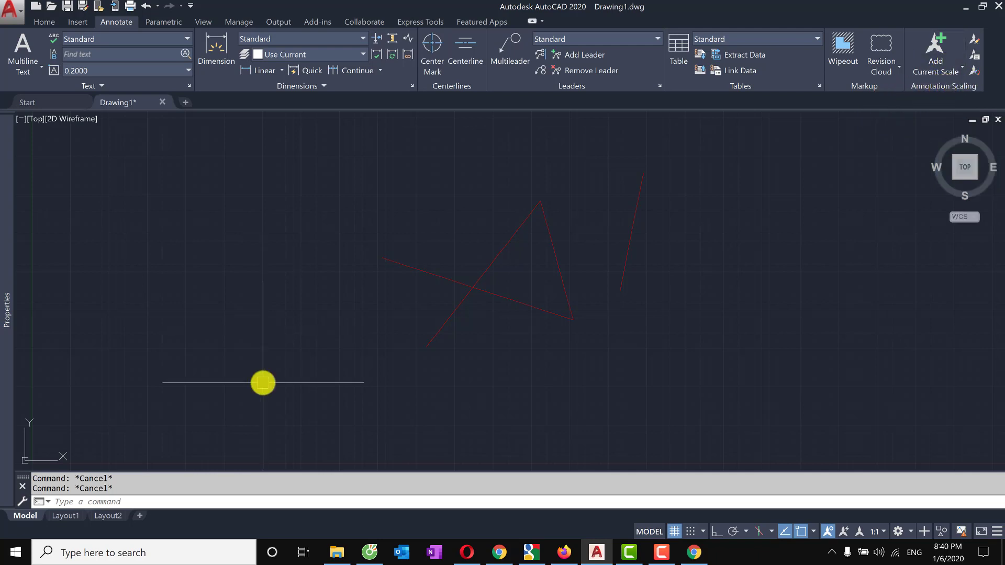
On the Parametric tab, constrain the triangle's right edge parallel to the lone red line
click(166, 22)
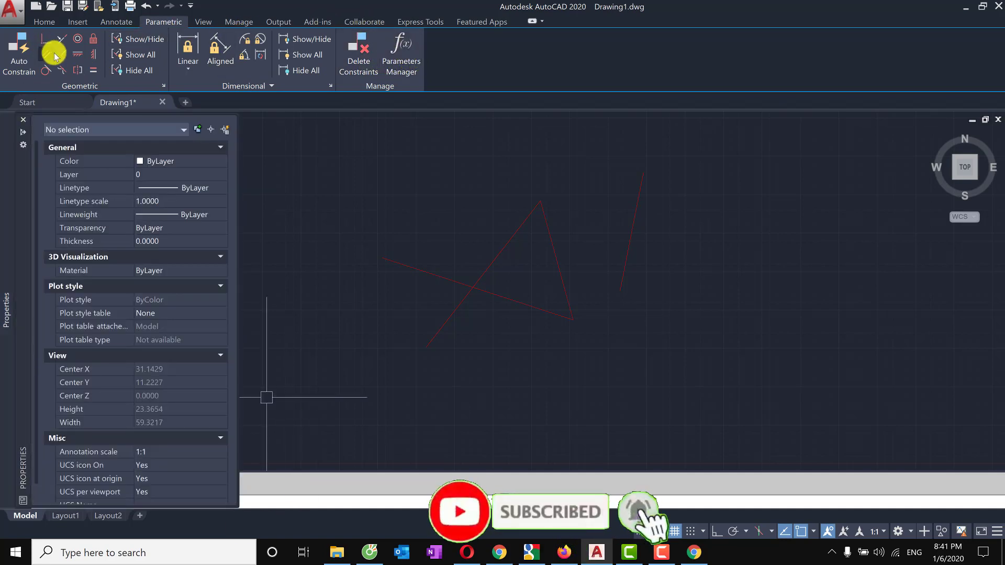
key(ctrl+1)
key(Escape)
key(Escape)
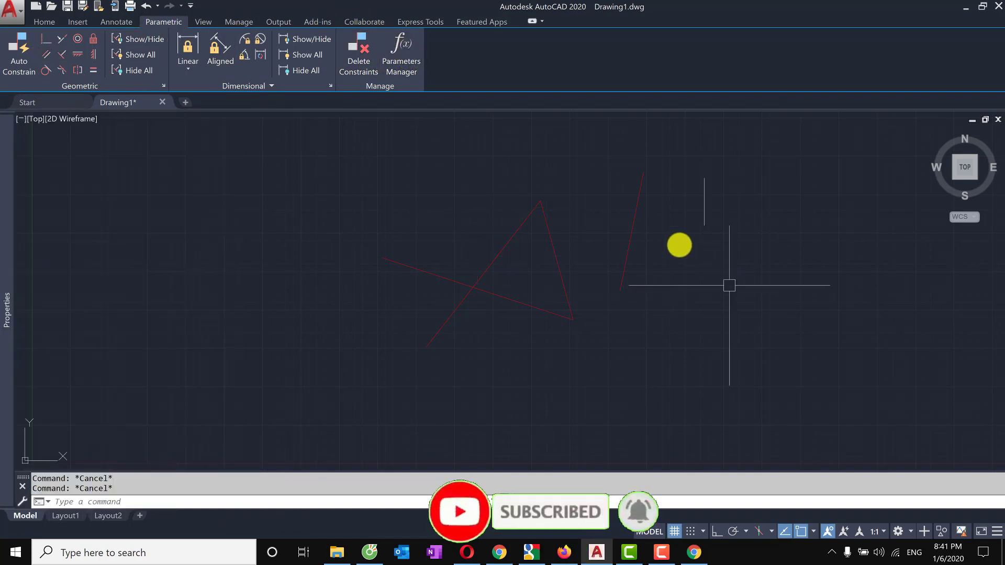
click(45, 56)
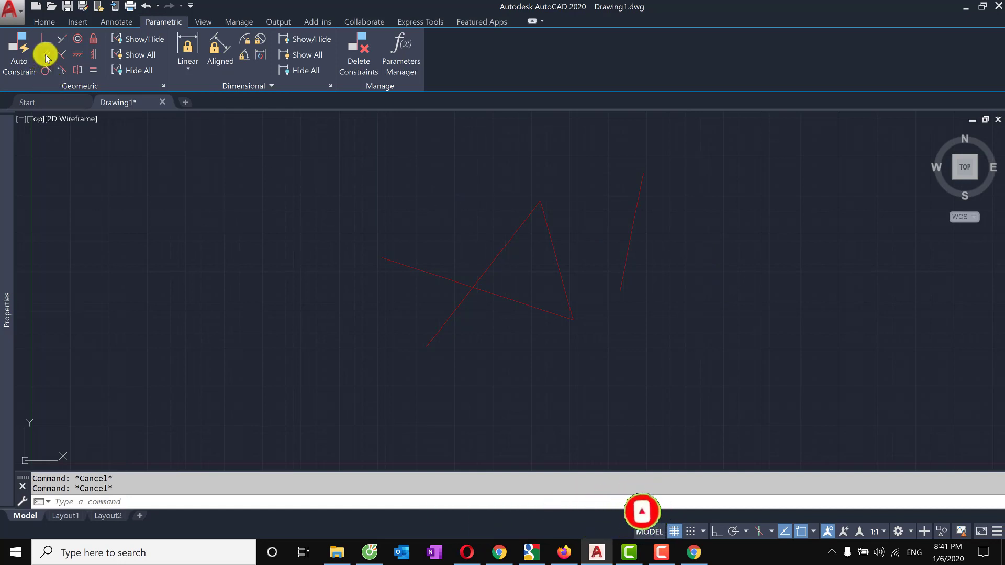
click(638, 206)
click(555, 257)
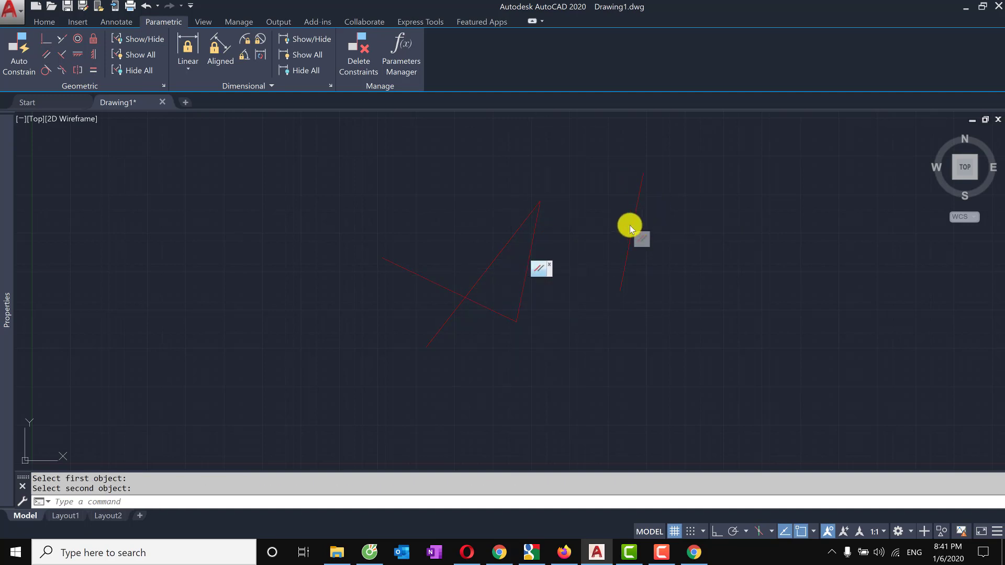
Drag the lone line's top endpoint up and right so the constrained edge follows
click(640, 206)
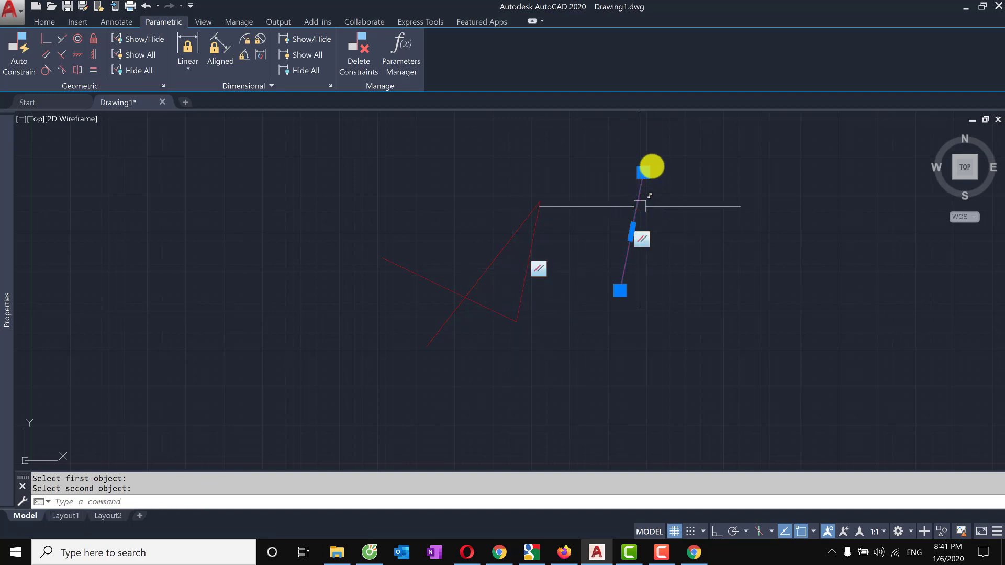
click(643, 173)
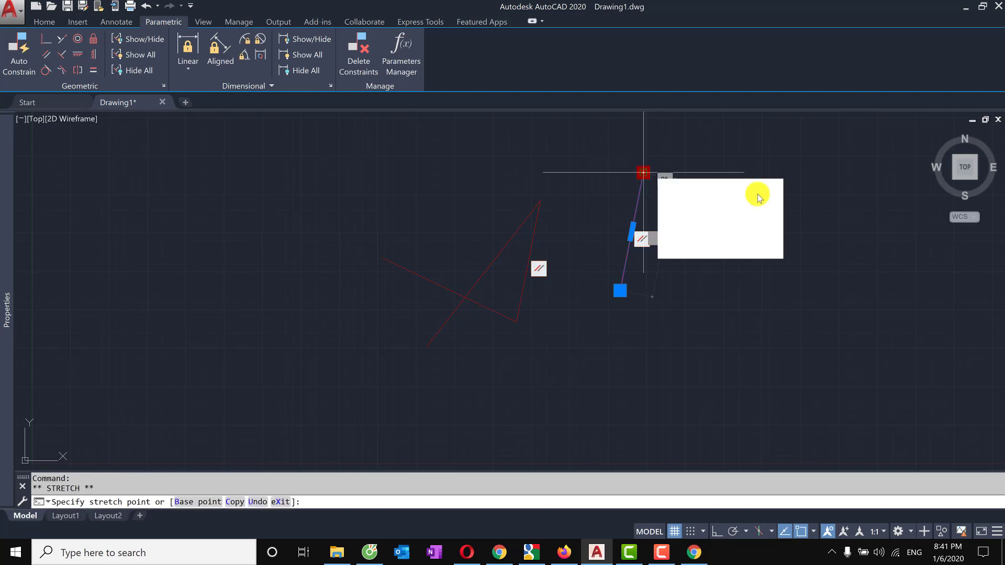
click(743, 192)
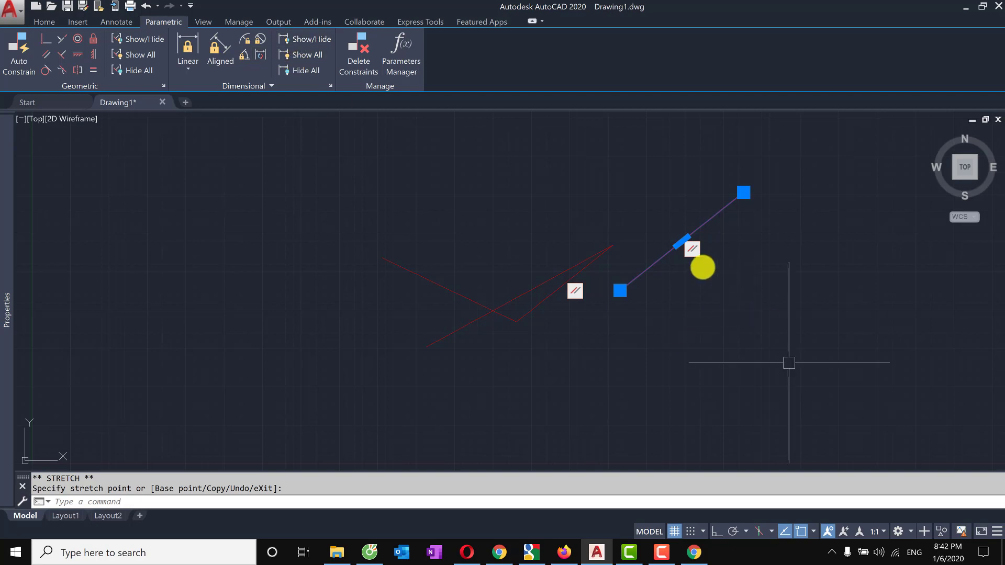
Delete the parallel constraint from the triangle edge and the lone red line
click(301, 39)
key(Escape)
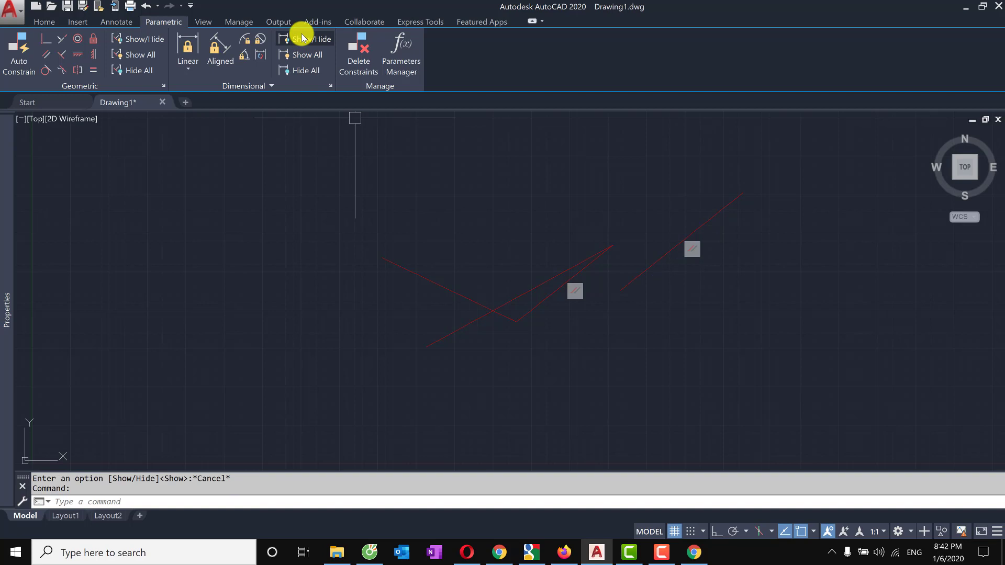
click(302, 37)
click(350, 52)
click(605, 245)
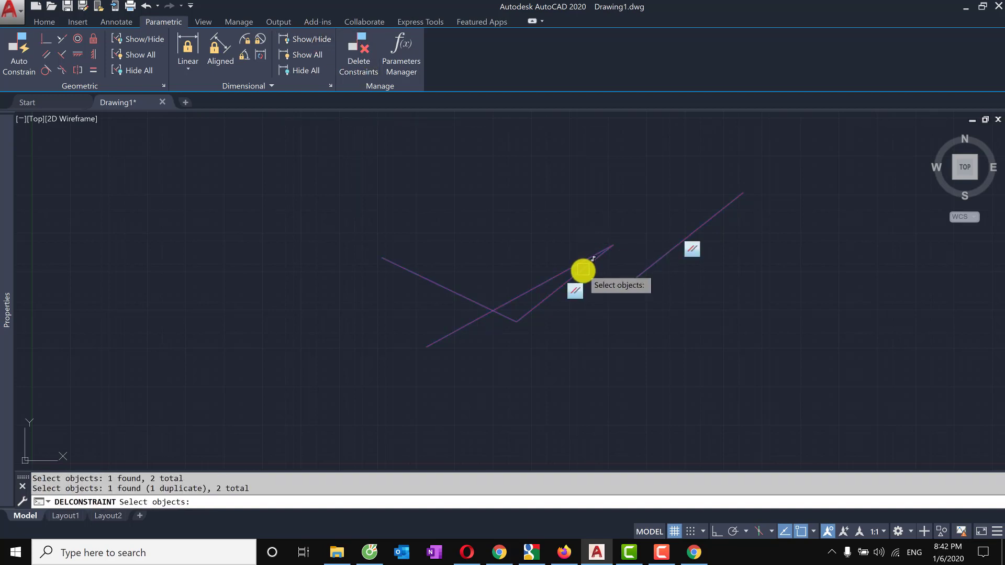
click(582, 270)
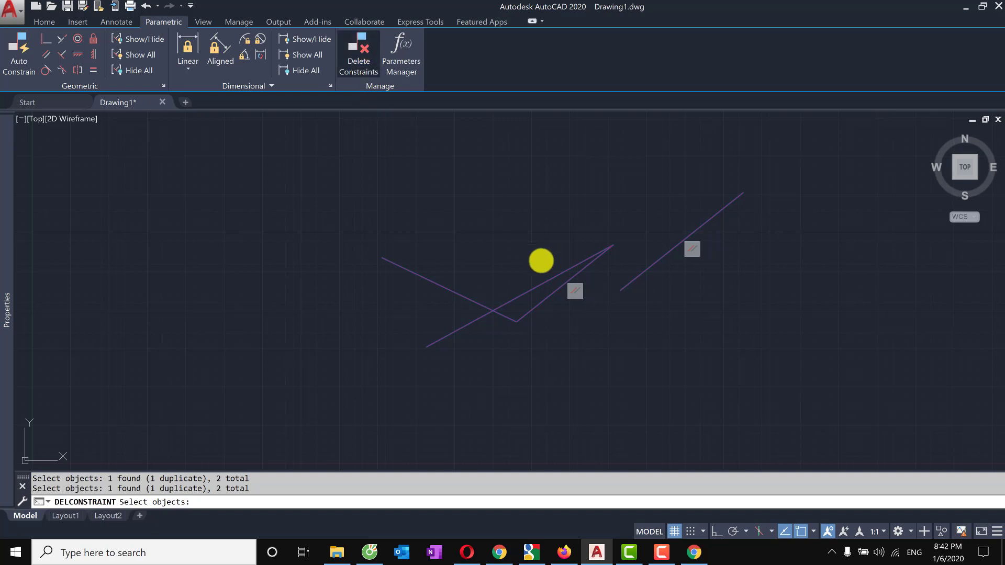
key(Escape)
key(Return)
click(644, 271)
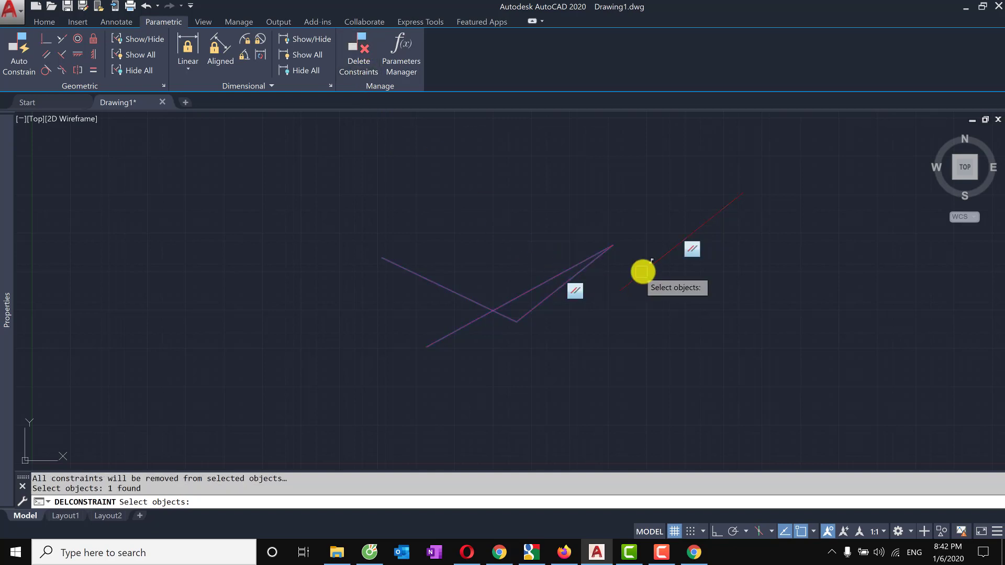
click(641, 272)
key(Return)
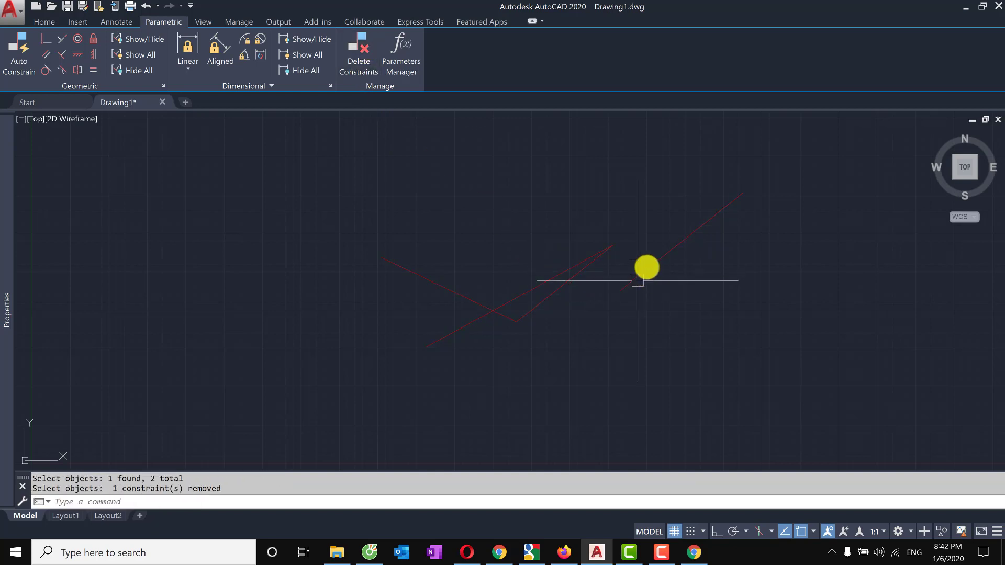
Stretch the lone red line's top endpoint back to nearly vertical, then go to the View tab
click(738, 196)
click(743, 192)
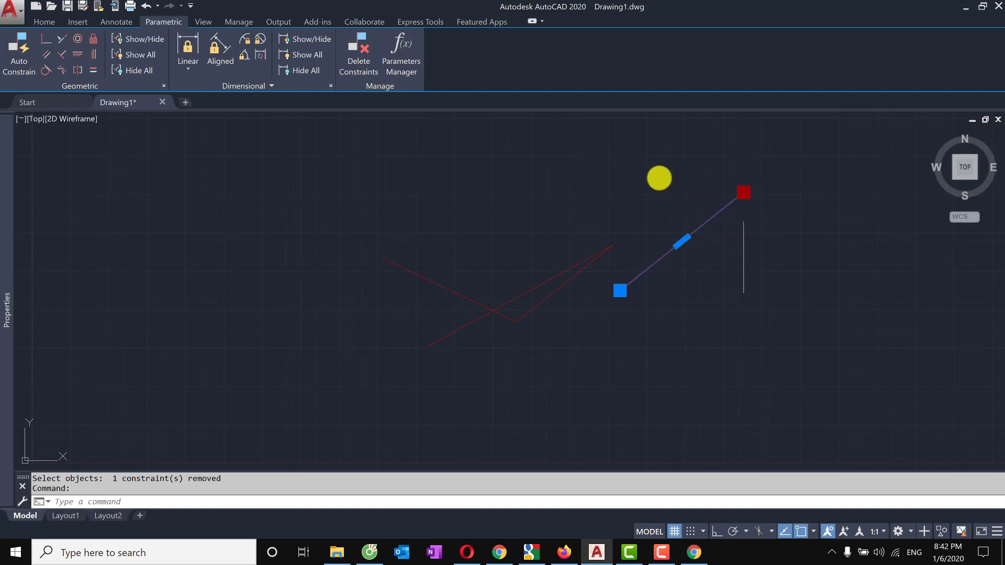
click(653, 177)
key(Escape)
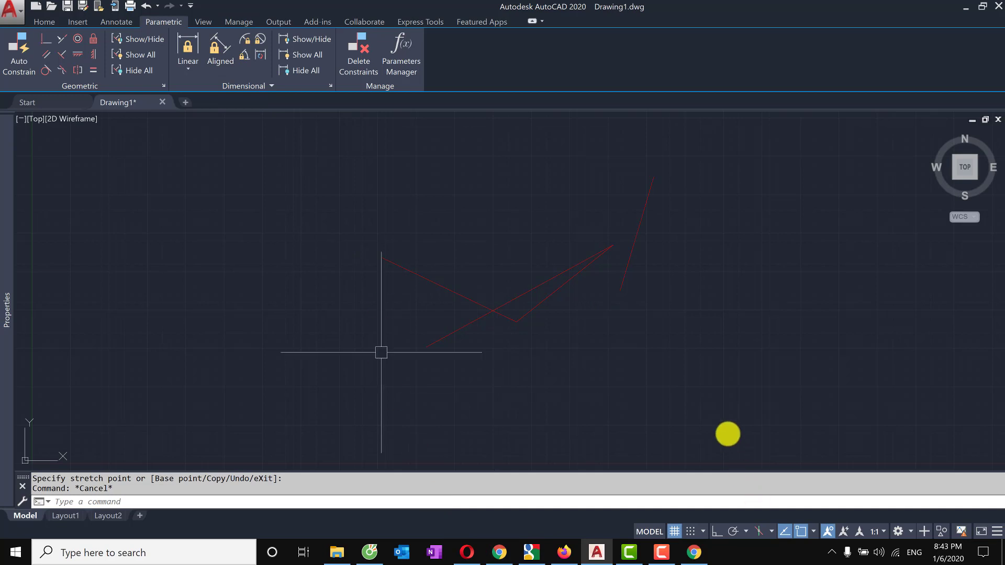
click(203, 21)
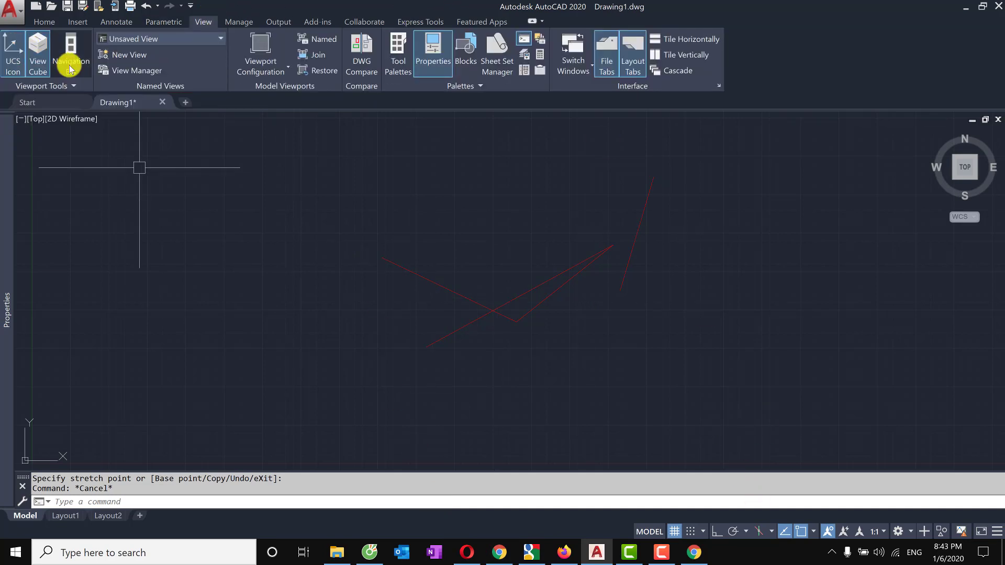
click(10, 64)
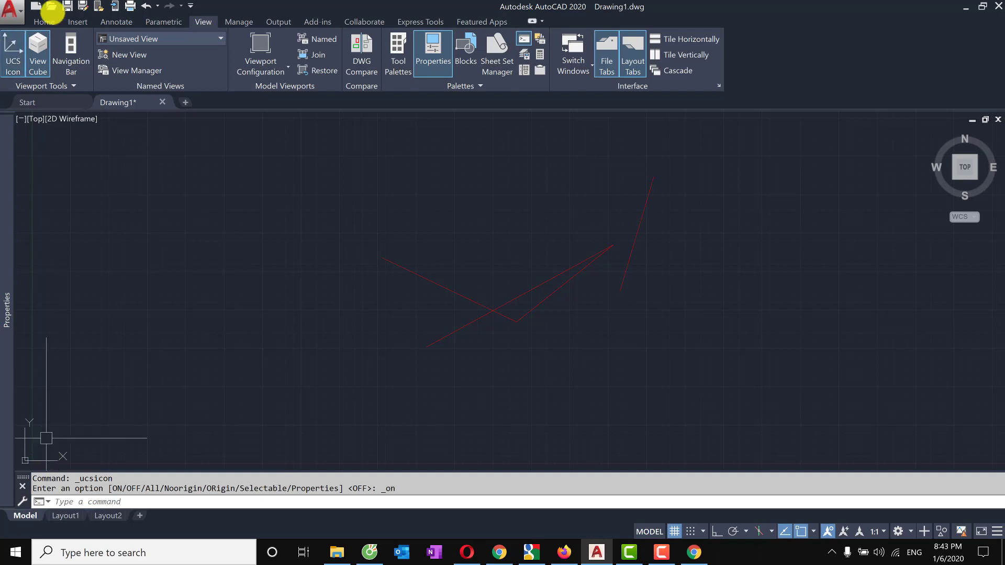
click(43, 63)
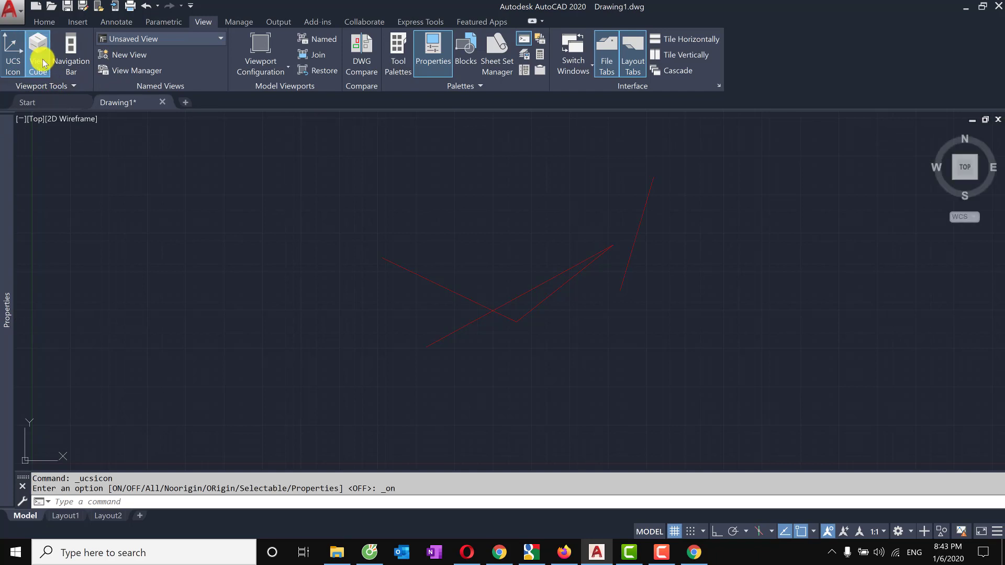
click(44, 63)
click(43, 63)
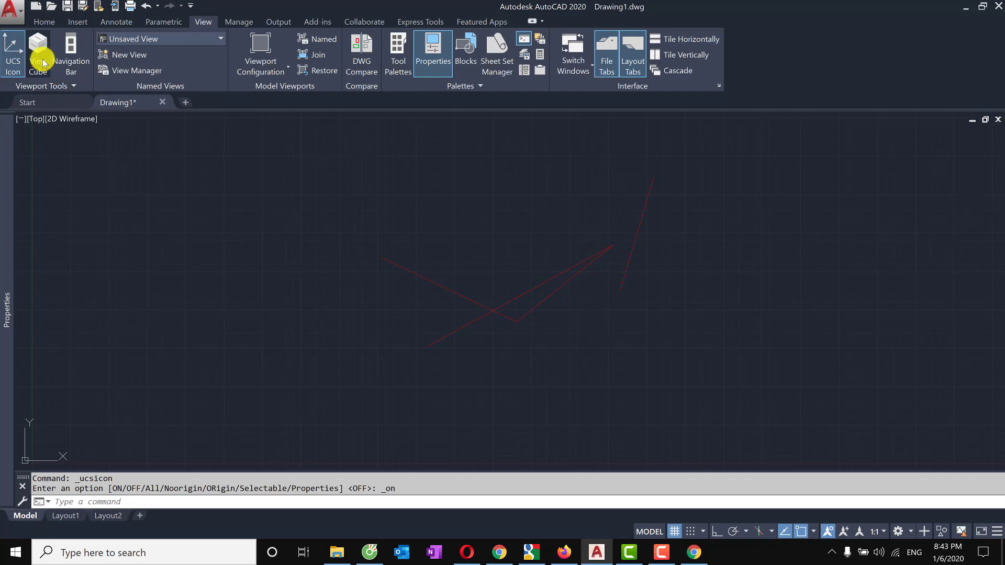
click(44, 62)
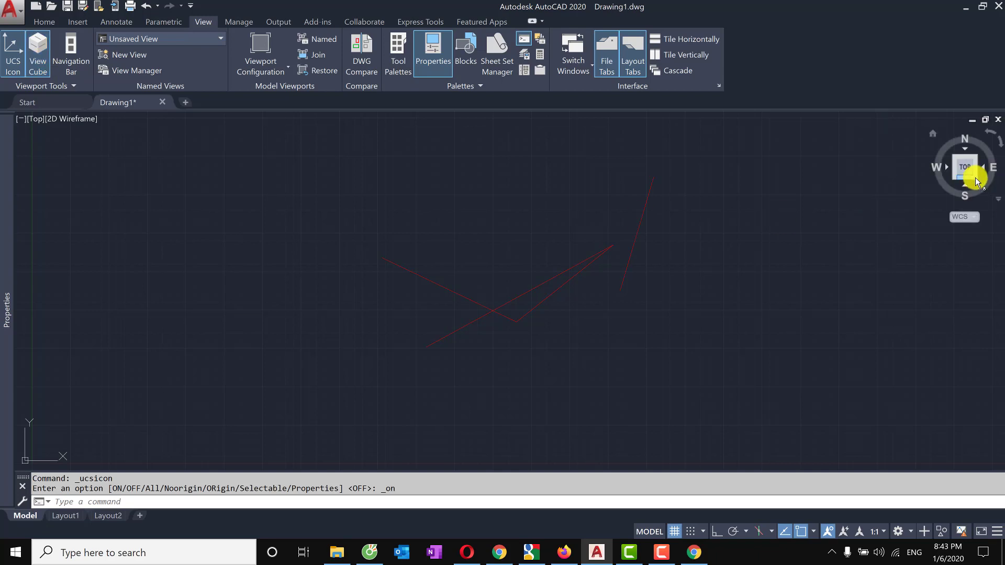
drag(973, 147, 946, 157)
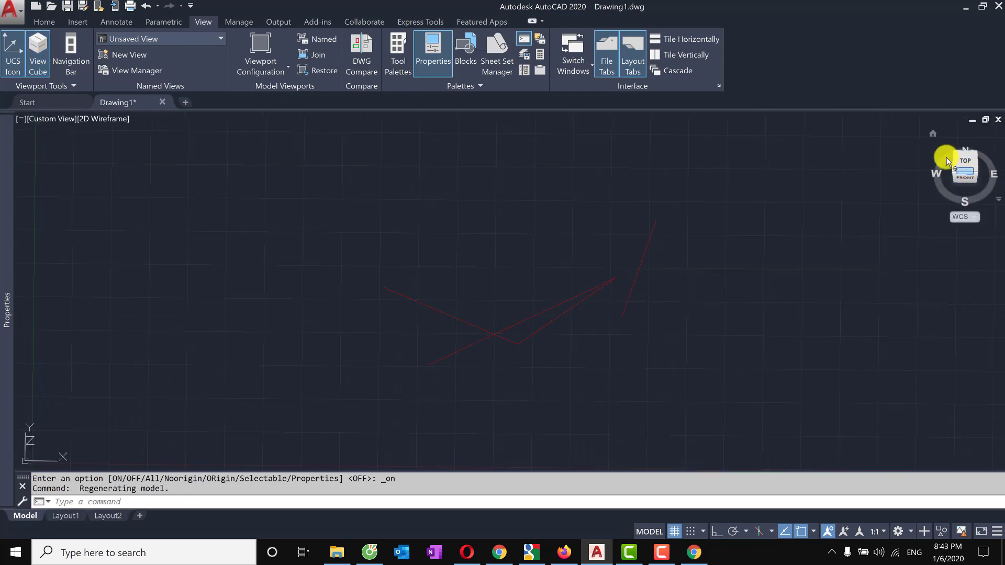
key(ctrl+z)
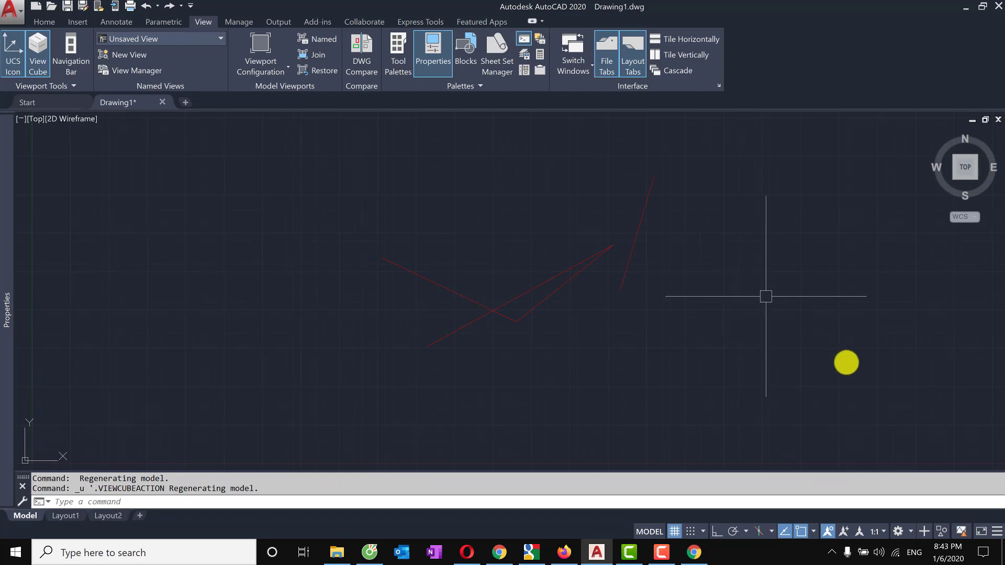
Toggle the navigation bar on and back off, check the named views list, and open Tool Palettes
click(72, 64)
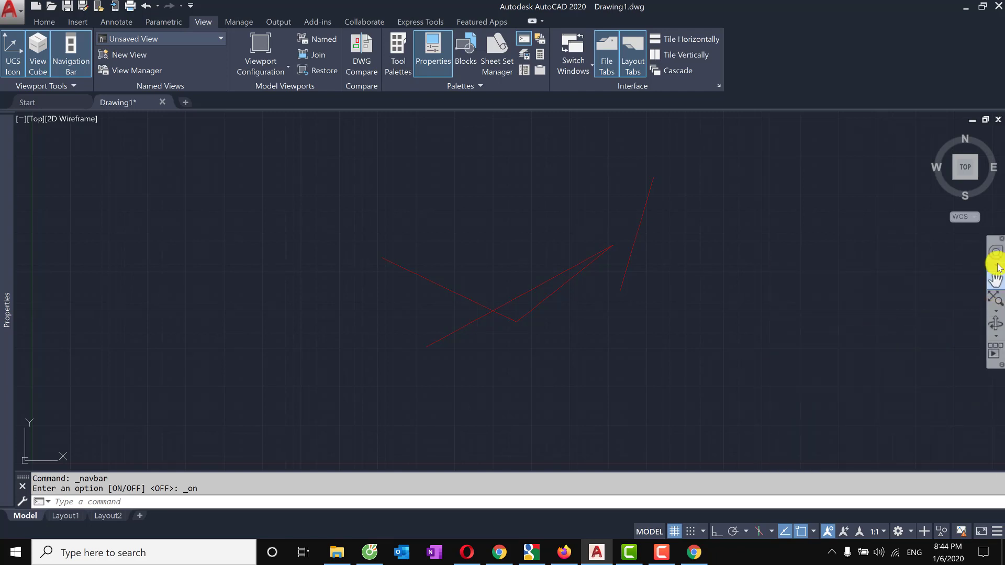
click(84, 61)
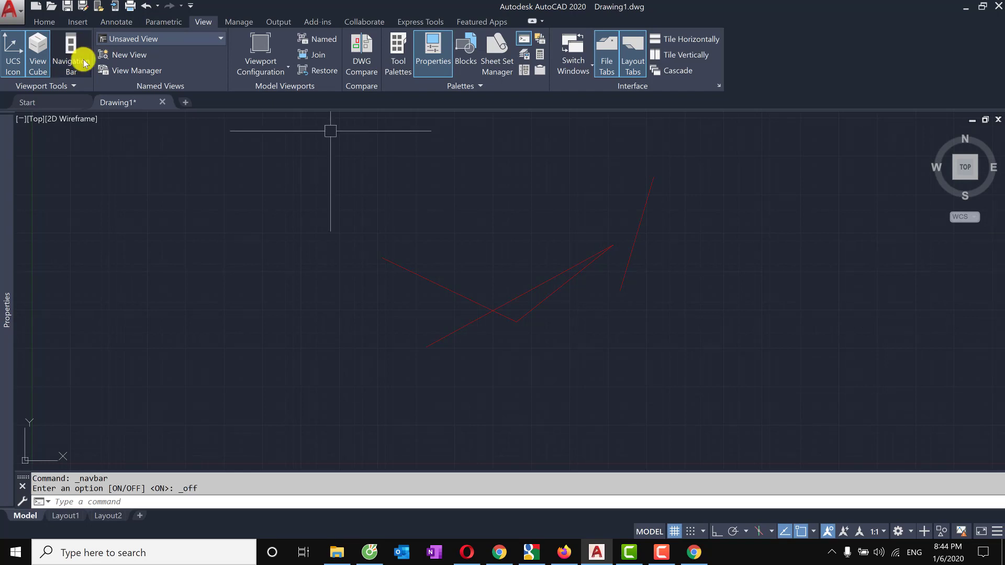
click(174, 37)
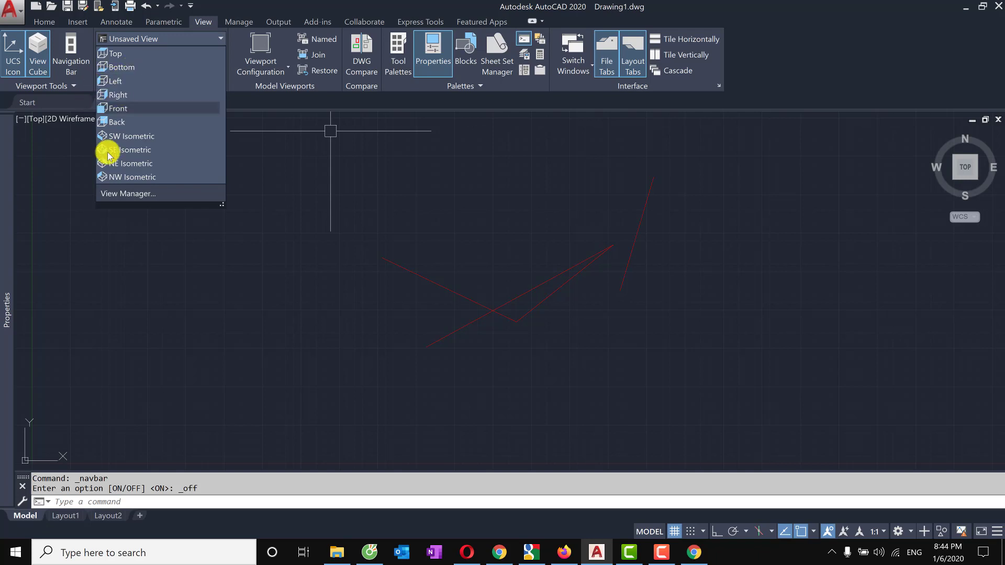
click(290, 168)
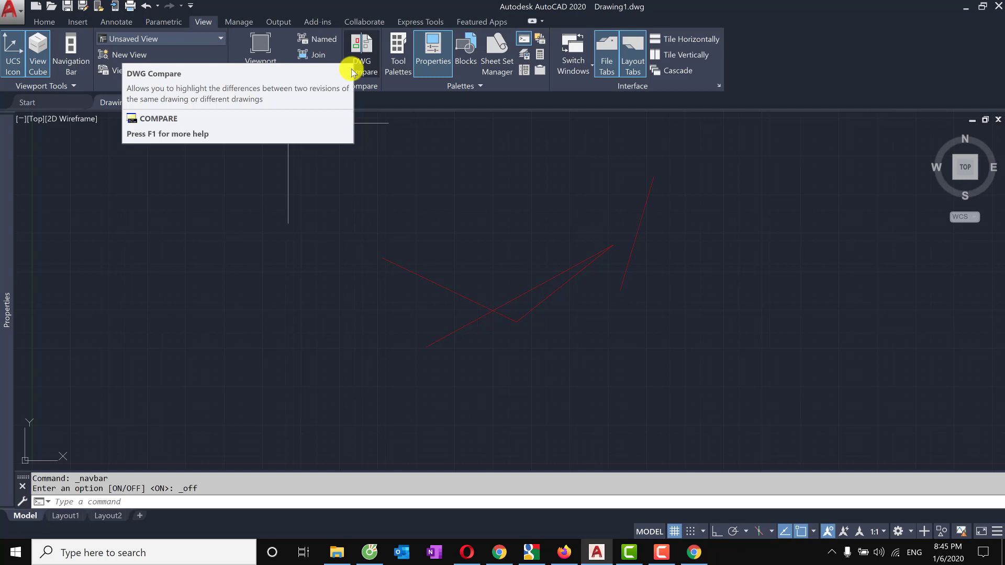
click(397, 55)
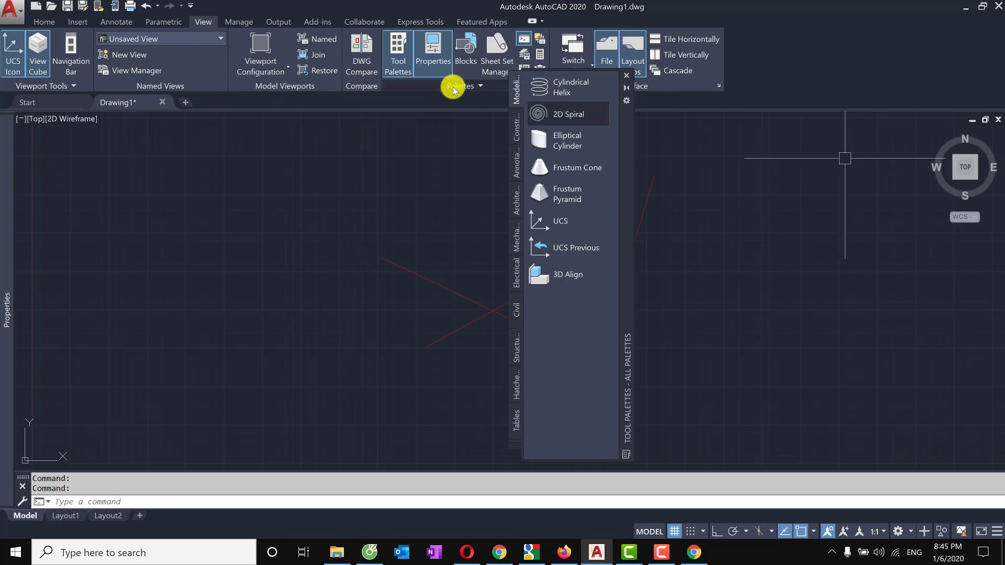
Reopen the tool palettes and browse the Annotation, Architectural and Mechanical palettes
click(401, 60)
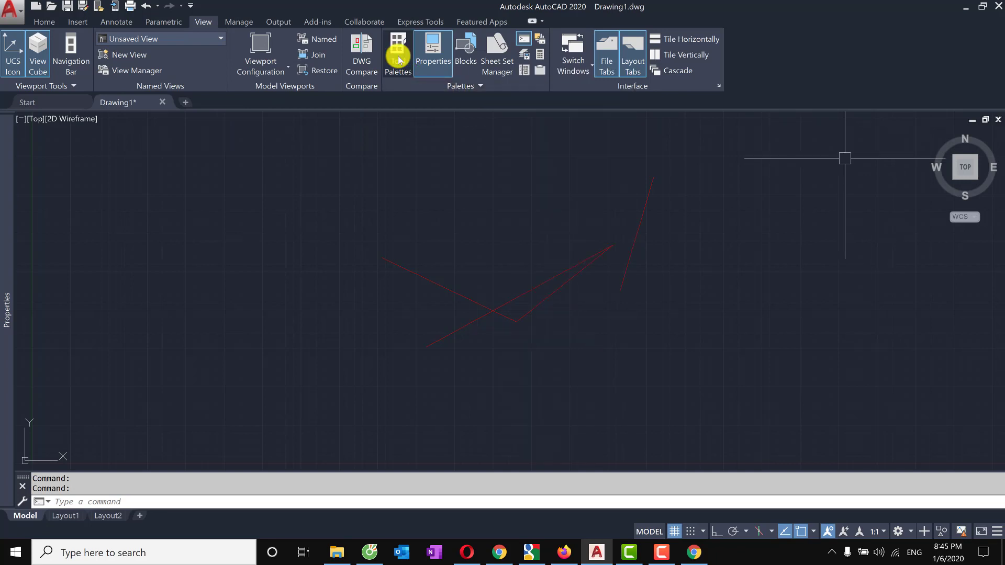
click(399, 59)
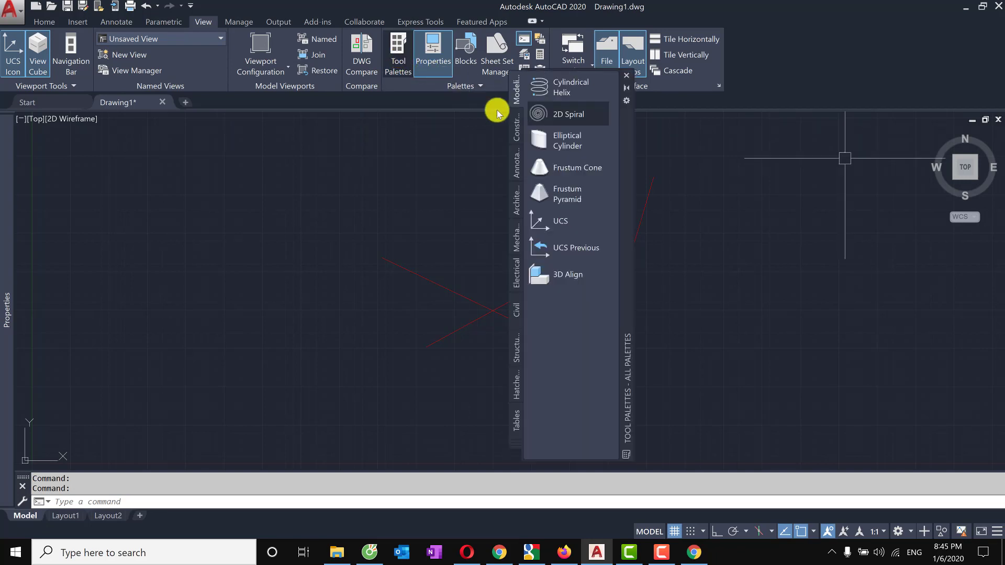
click(516, 151)
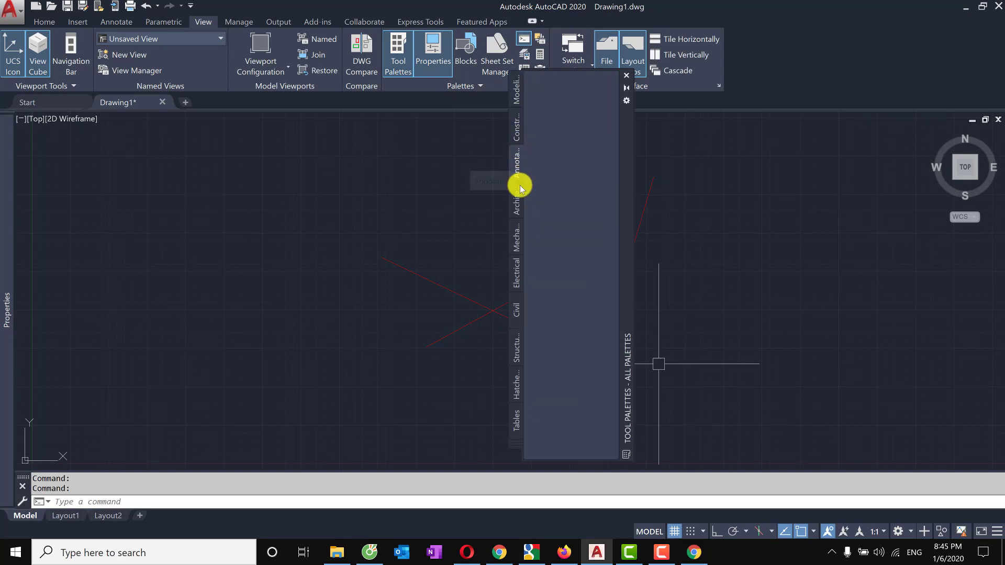
scroll(557, 172, down, 5)
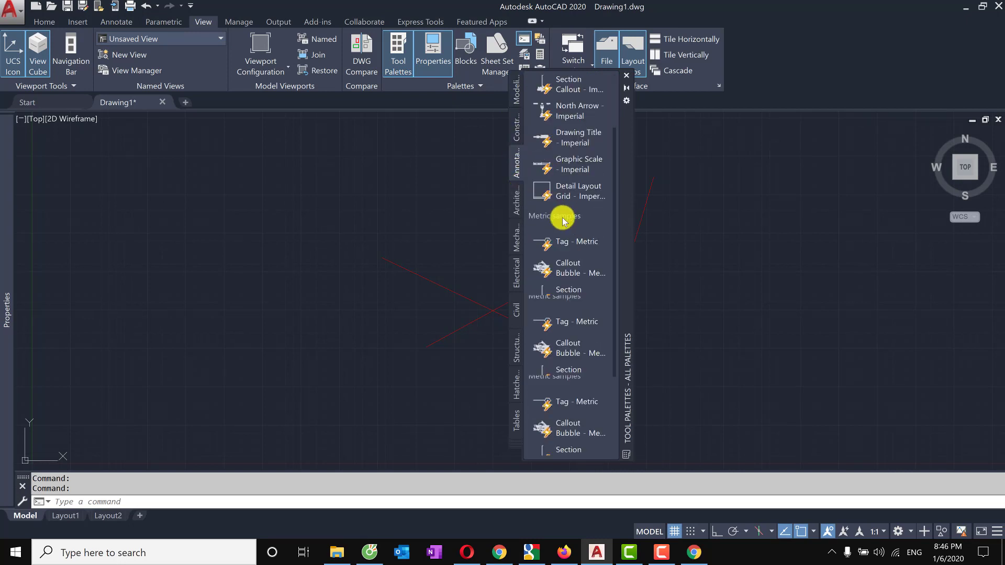
click(515, 206)
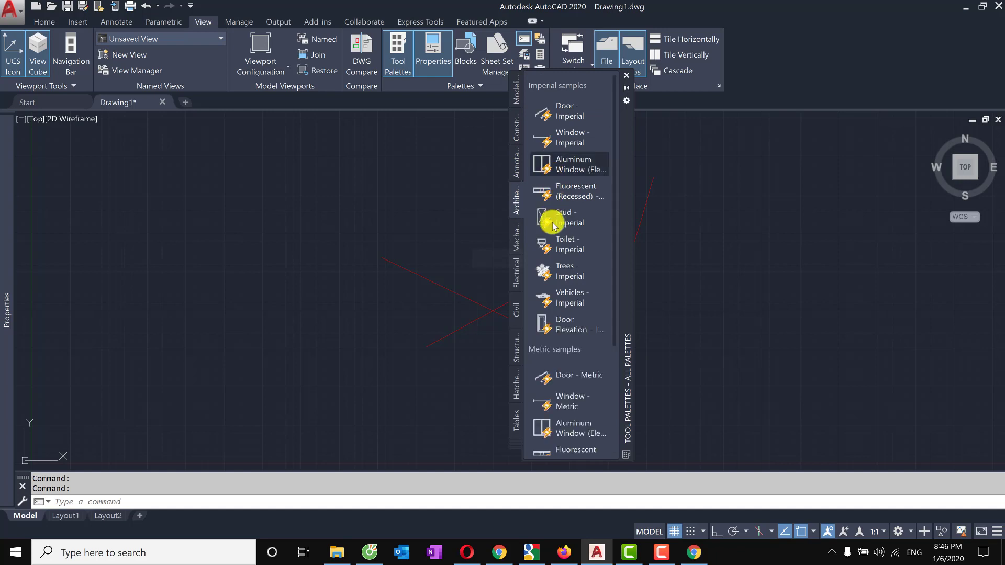
click(519, 236)
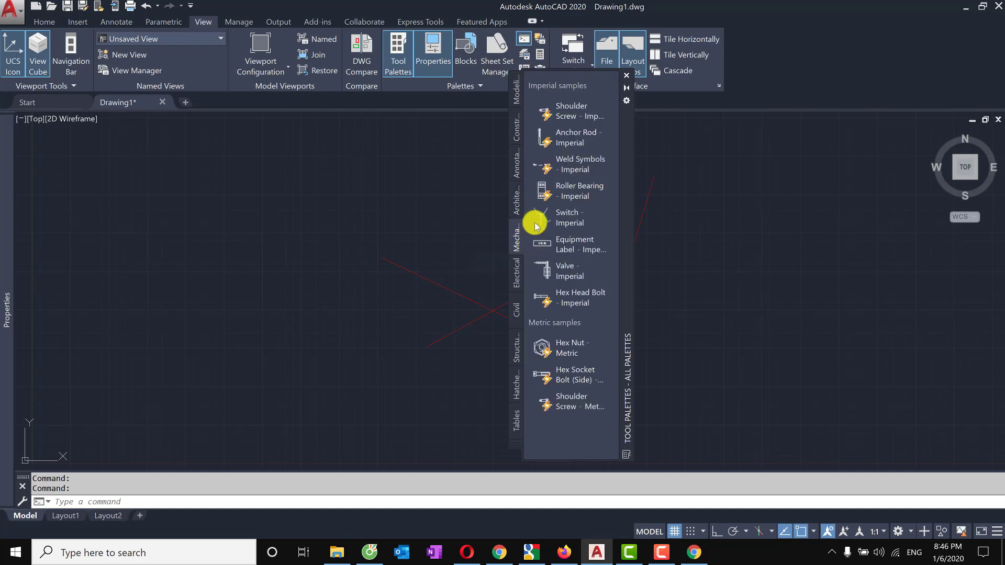
Browse the Electrical, Civil, Structural and Hatches tool palettes
scroll(536, 214, down, 3)
click(516, 280)
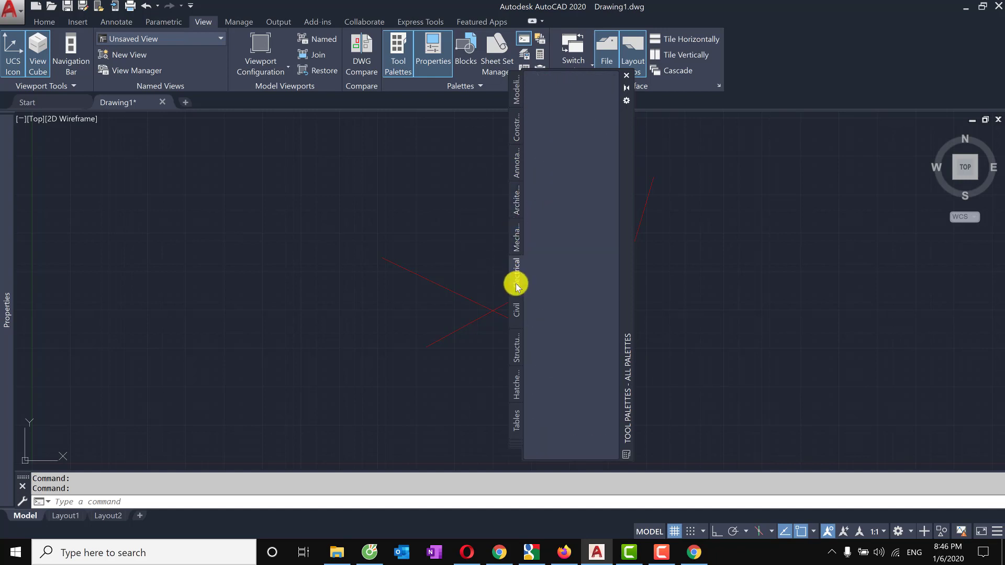
click(515, 311)
click(520, 351)
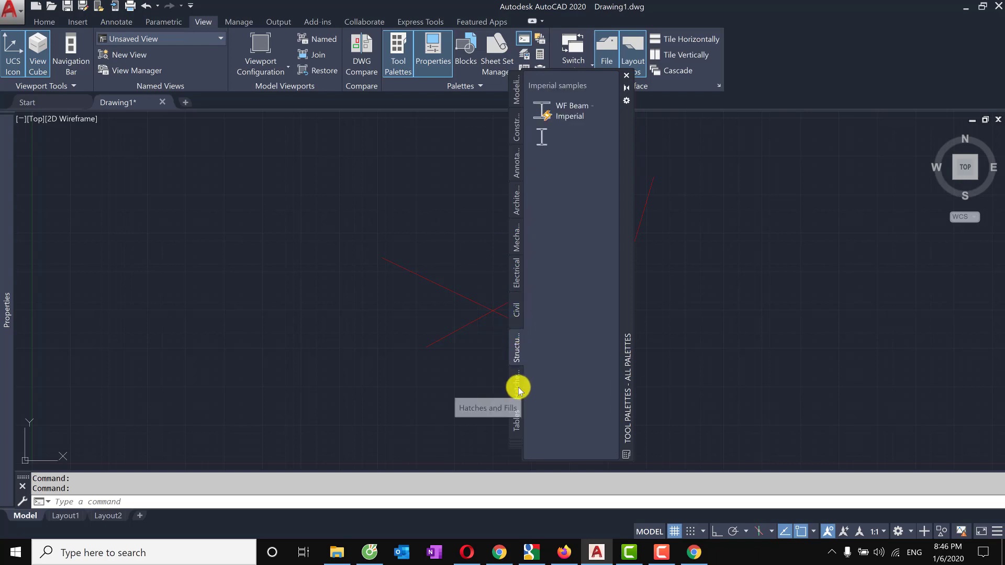
click(517, 390)
scroll(553, 366, down, 3)
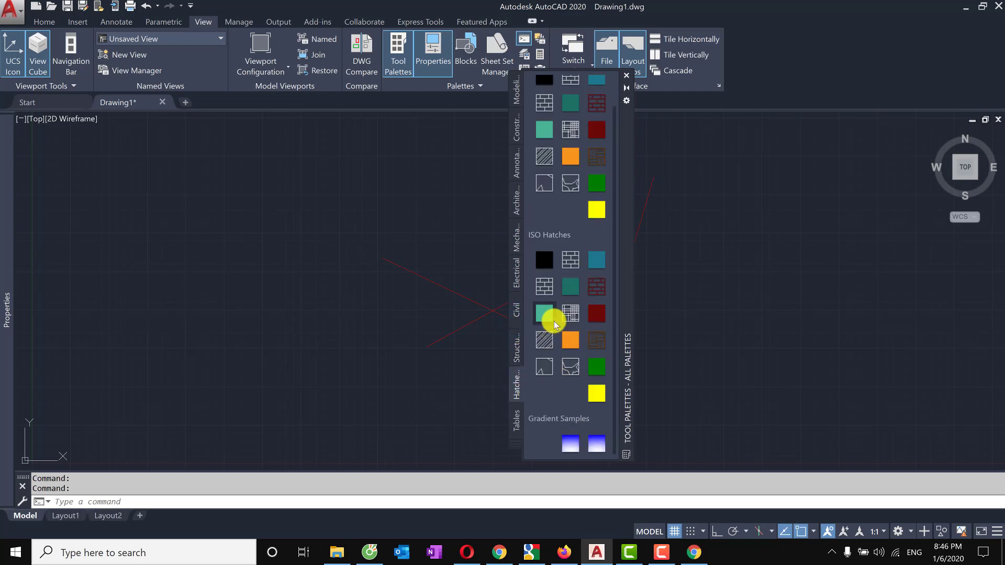
scroll(578, 149, up, 1)
View the Tables palette and its tab options menu, then close the tool palettes
click(515, 425)
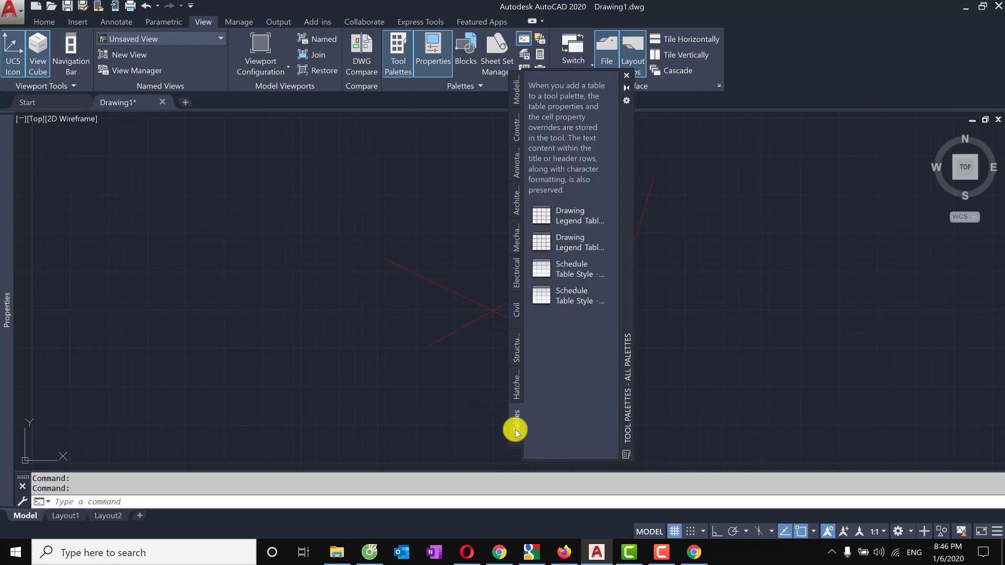
right_click(515, 427)
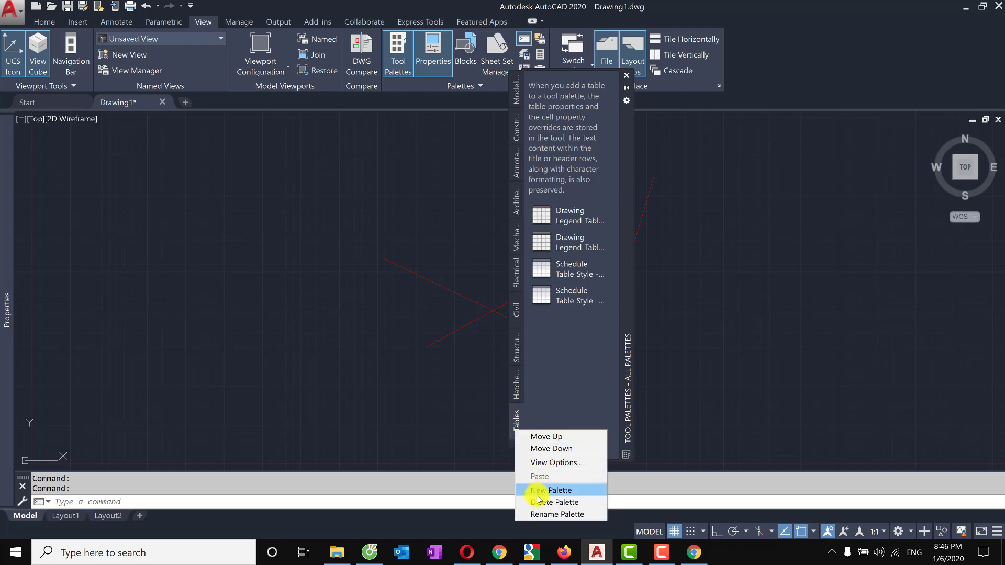
click(466, 69)
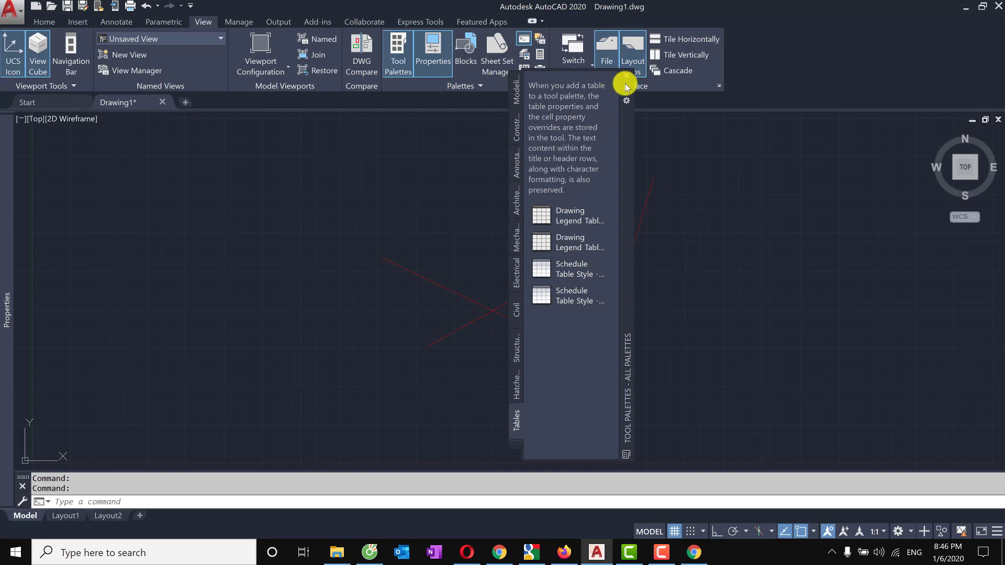
click(626, 76)
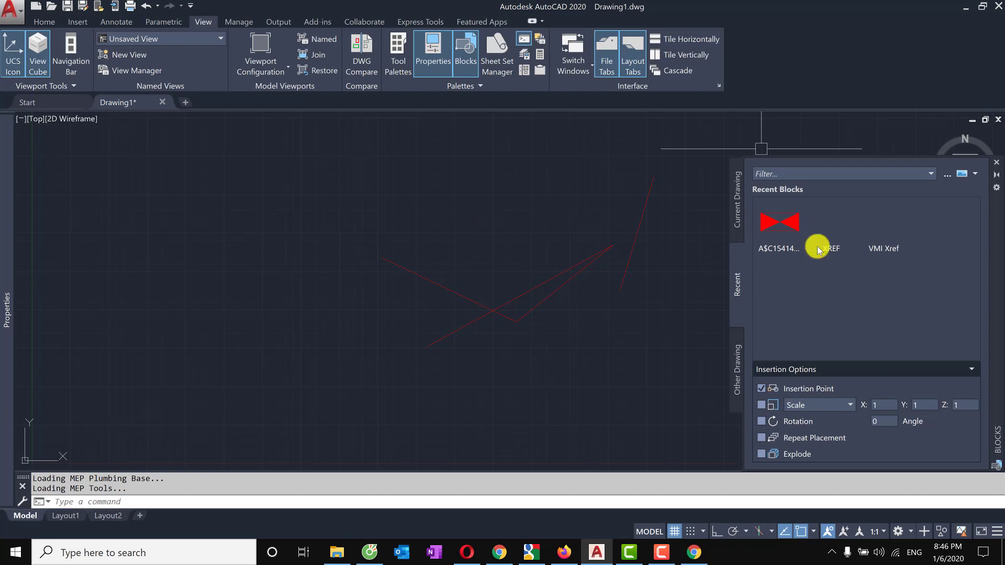
Click in the canvas beside the Blocks palette, then open the Sheet Set Manager from the View tab
click(497, 232)
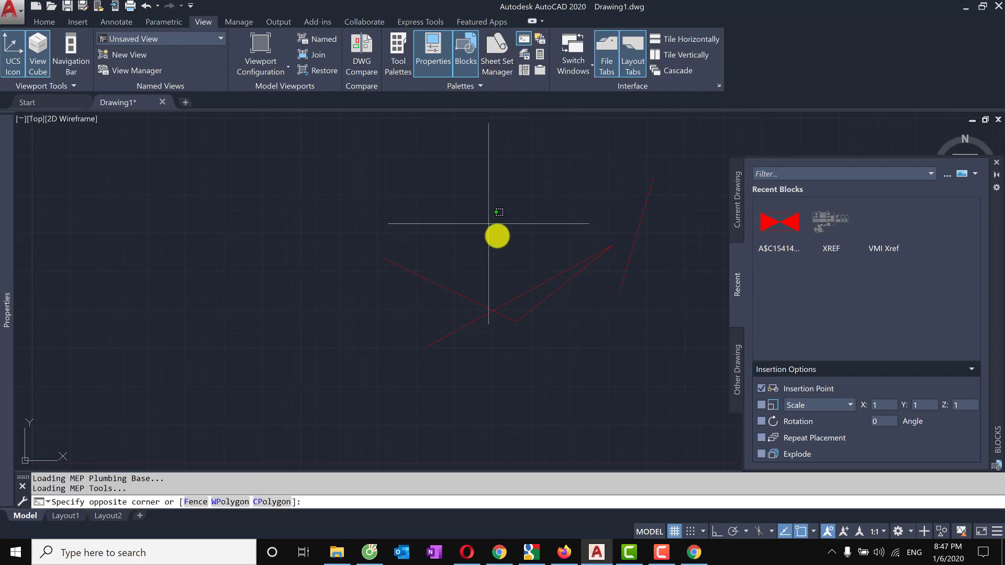
click(497, 65)
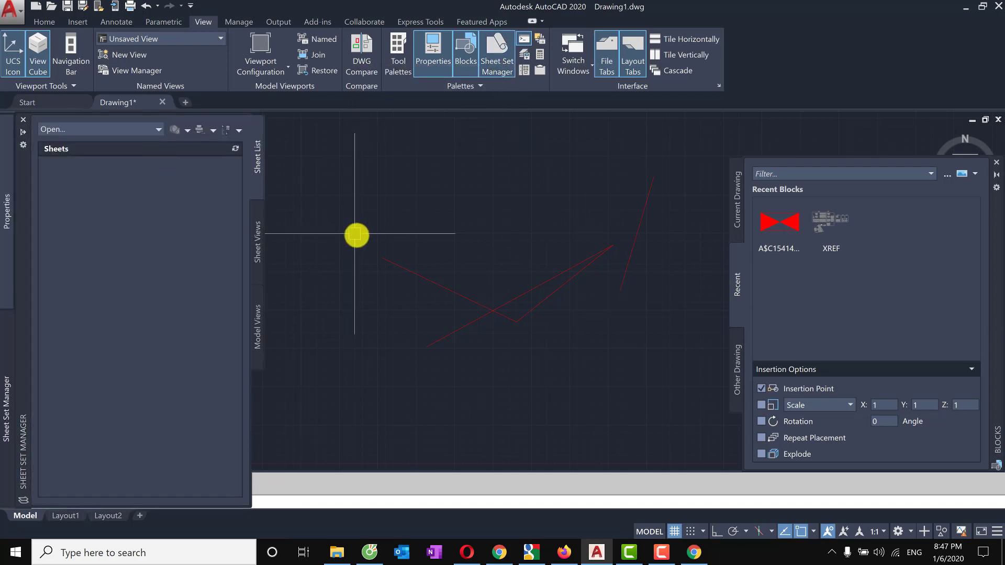
Close the Sheet Set Manager palette using its View tab button
click(23, 122)
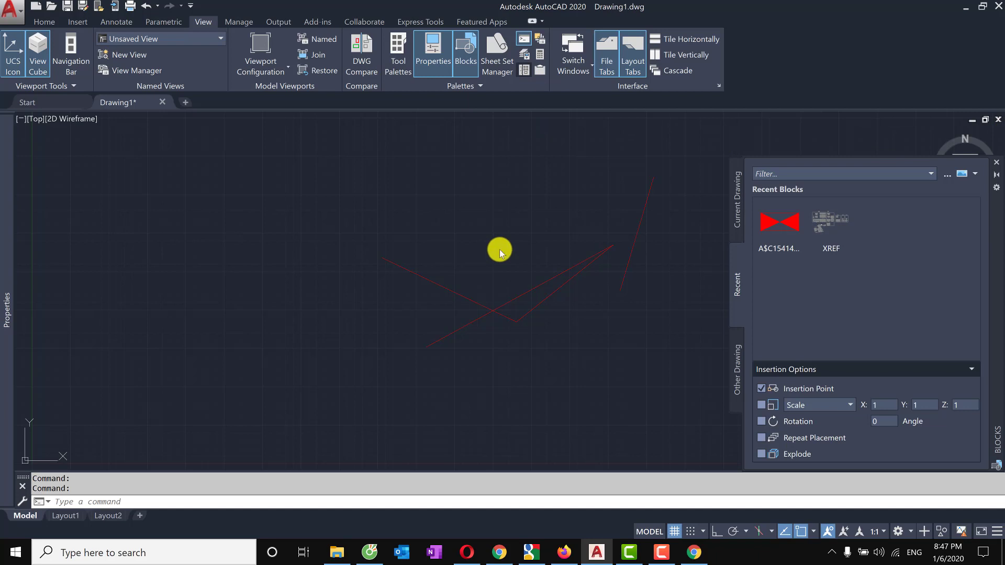
Open DesignCenter with Ctrl+2, move it up-left, scroll its Folder List, then close it
key(ctrl+2)
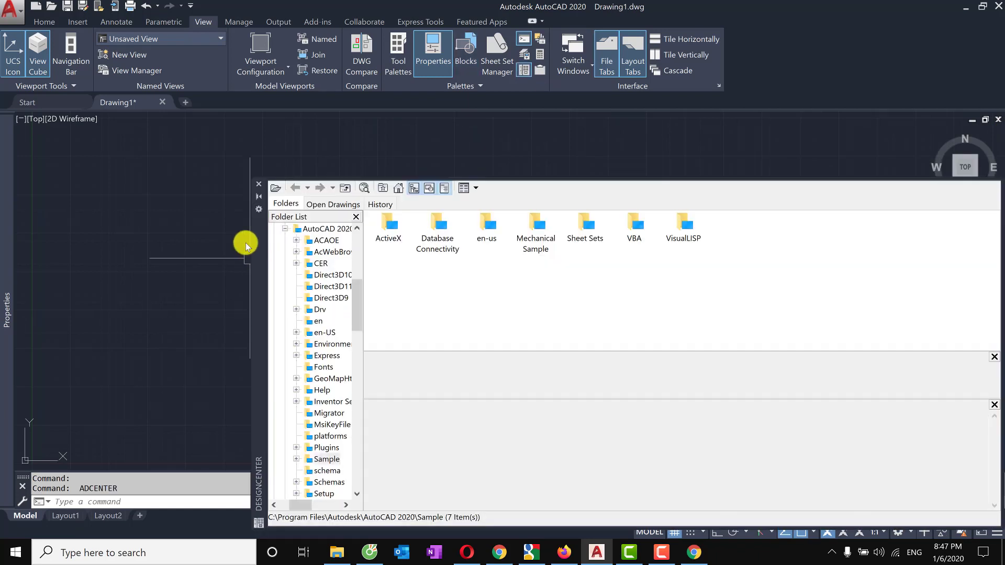
drag(255, 260, 208, 208)
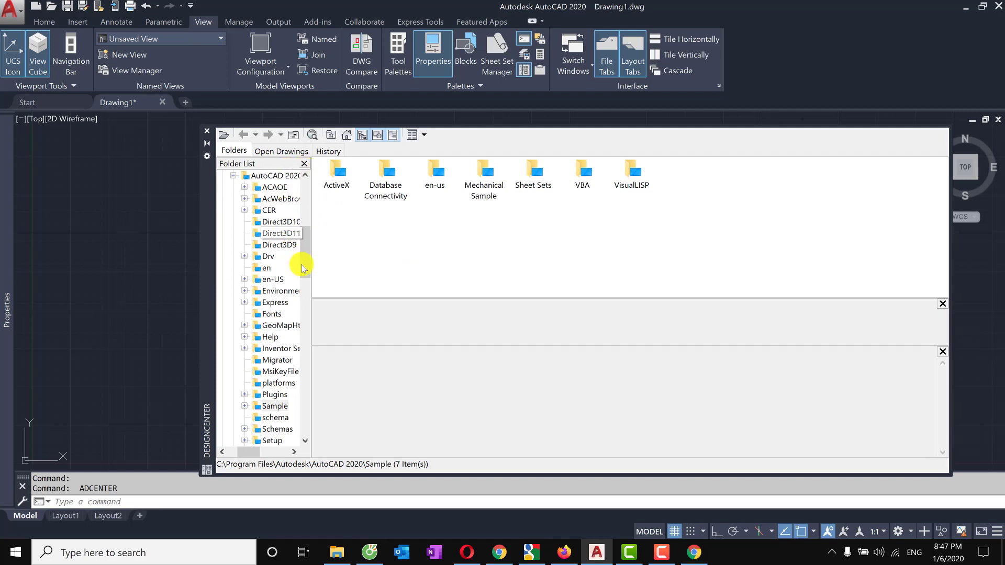
scroll(303, 267, down, 1)
scroll(303, 267, down, 3)
scroll(302, 266, down, 5)
scroll(302, 267, down, 1)
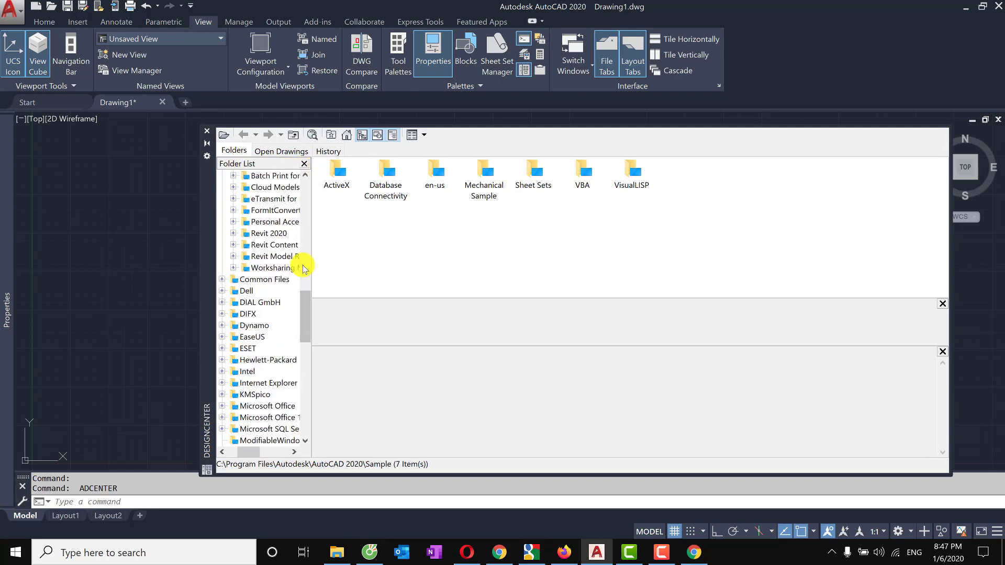
scroll(303, 267, down, 6)
scroll(303, 267, down, 3)
scroll(302, 266, down, 3)
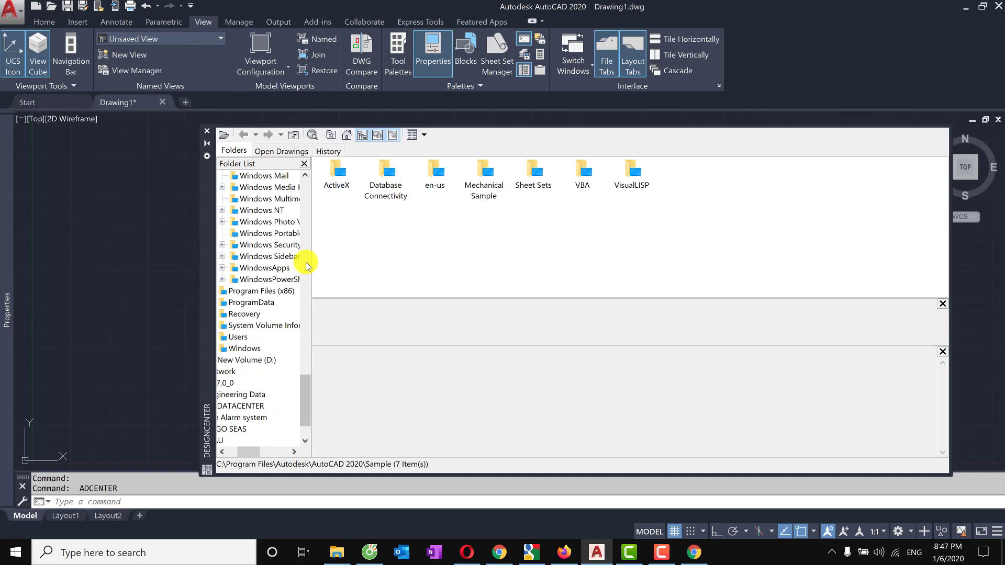
scroll(308, 265, down, 1)
scroll(310, 256, up, 5)
scroll(312, 253, up, 2)
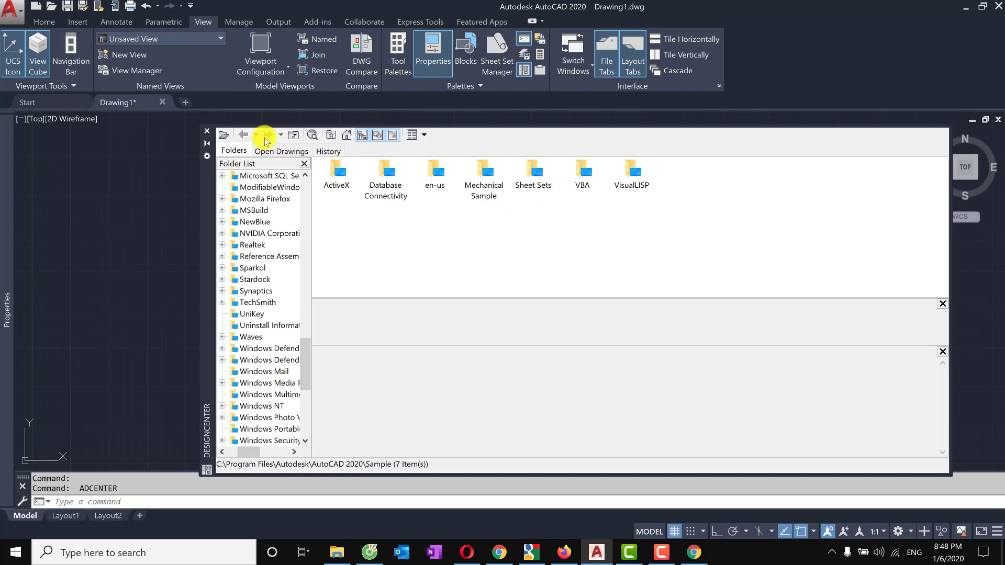
click(207, 132)
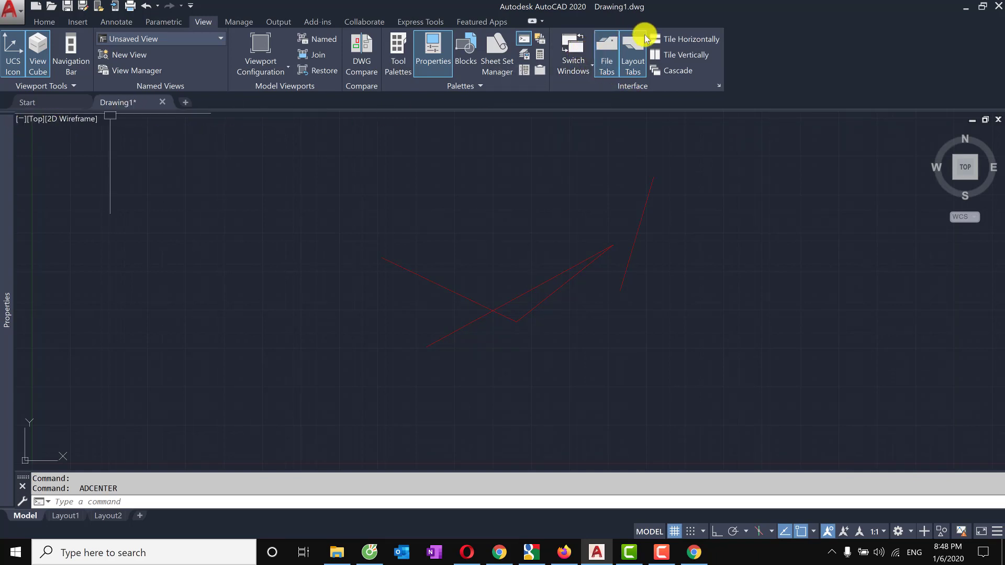
Turn on the file tabs so Start and Drawing1 tabs are shown
click(607, 66)
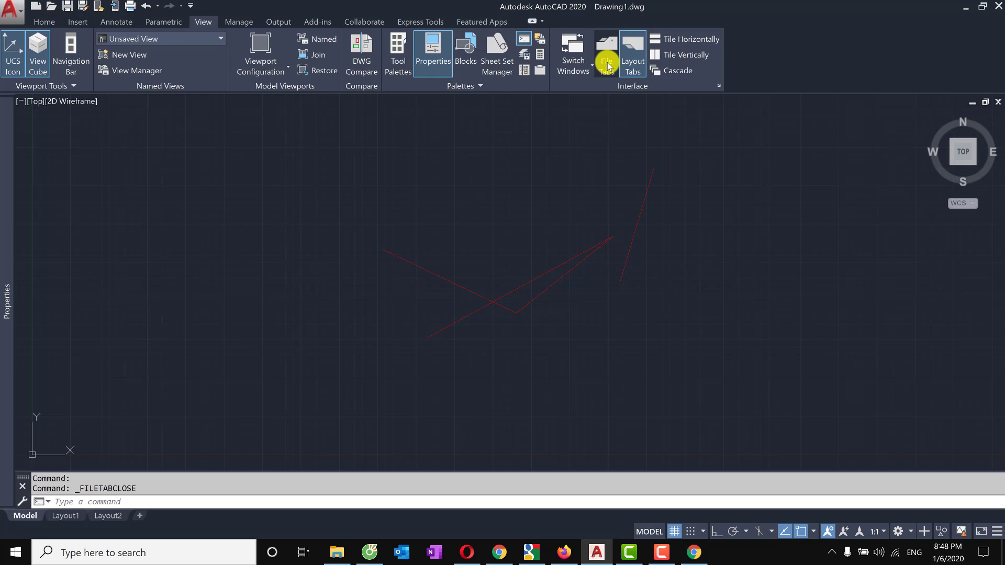
click(607, 64)
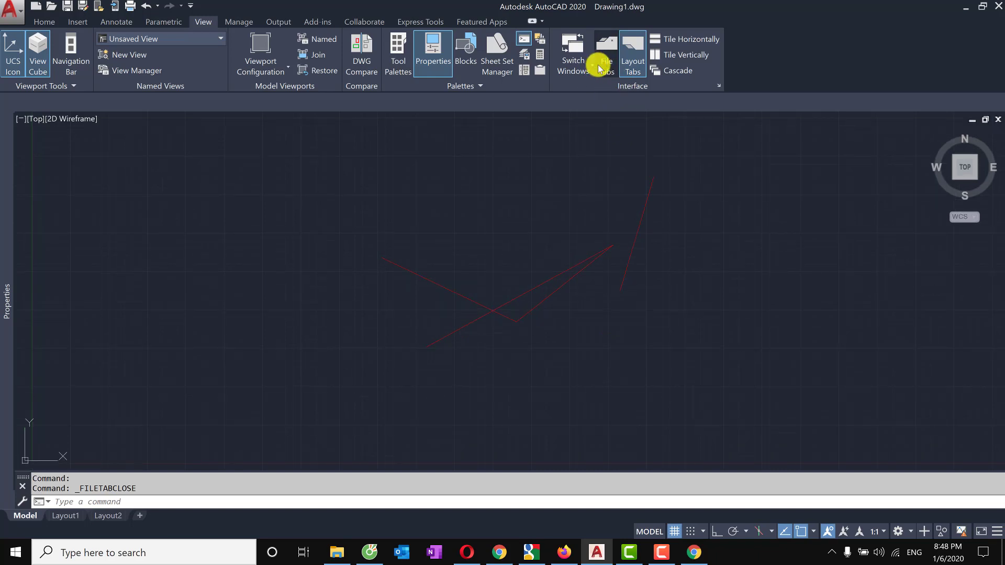
click(599, 68)
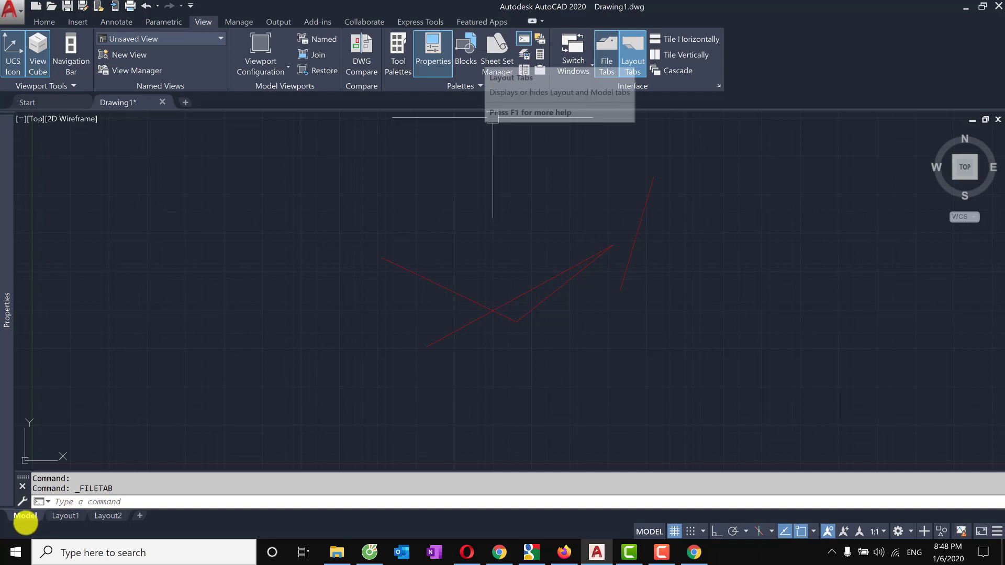
Toggle the Model and layout tabs off, then back on
click(630, 54)
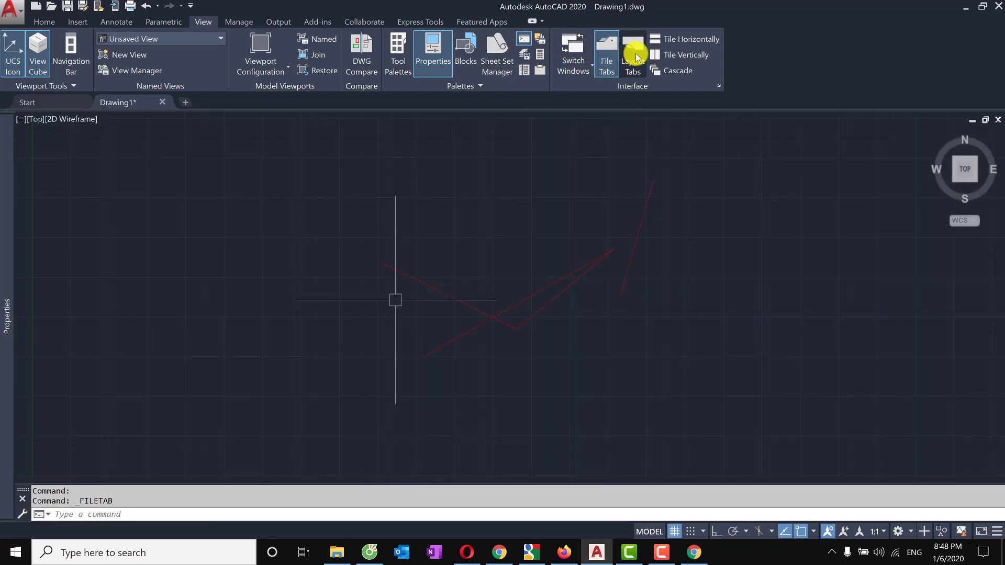
click(634, 62)
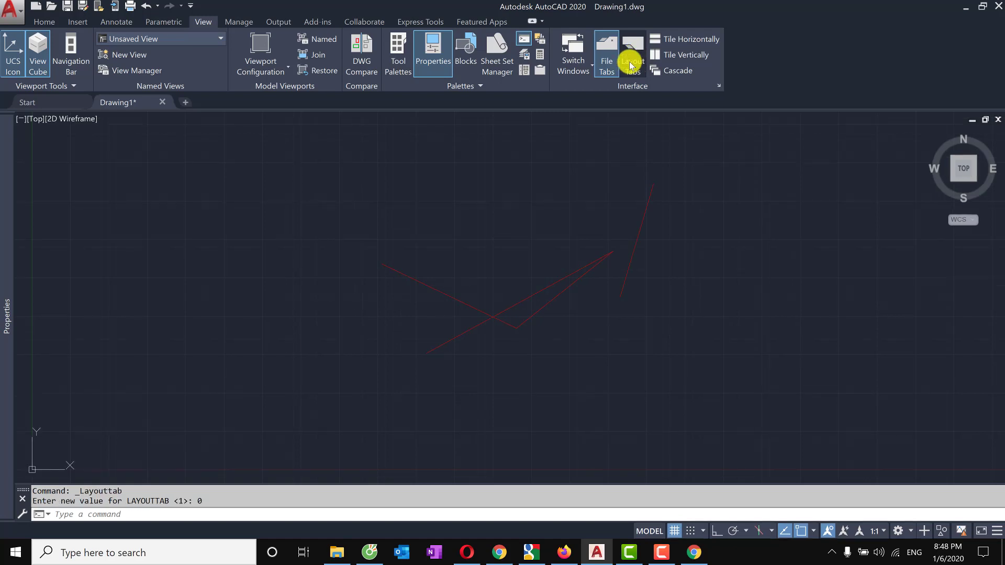
click(630, 60)
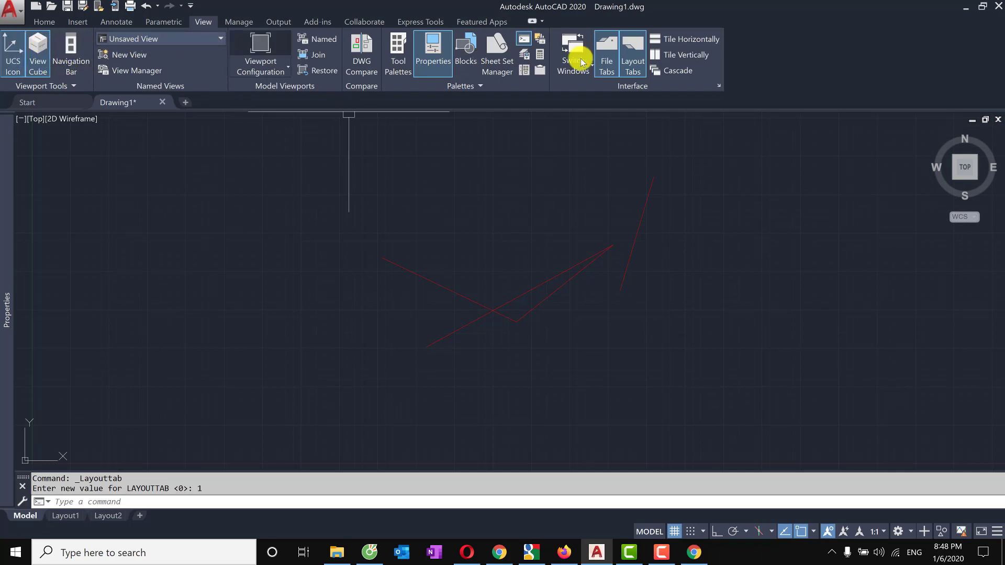
click(981, 531)
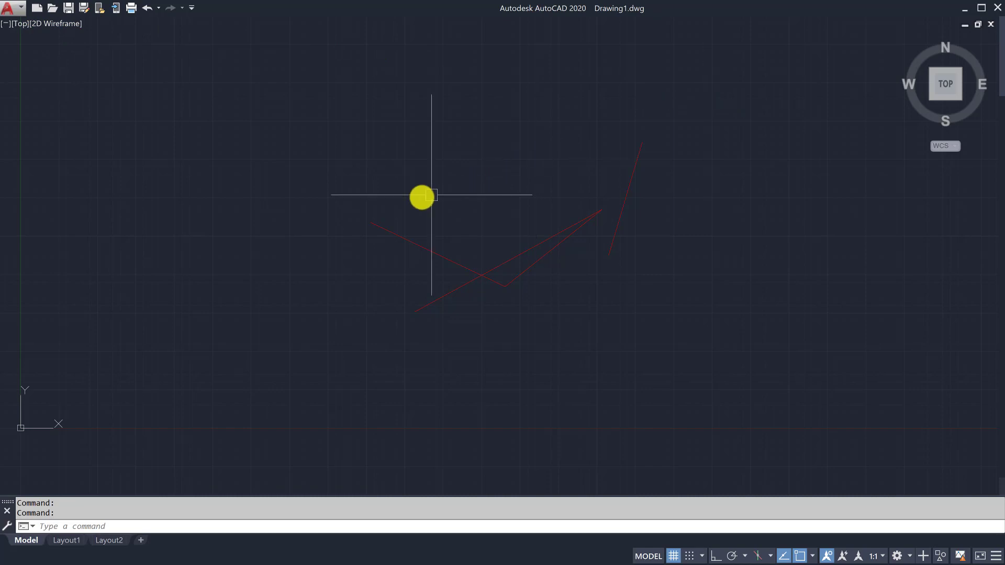
text(RI)
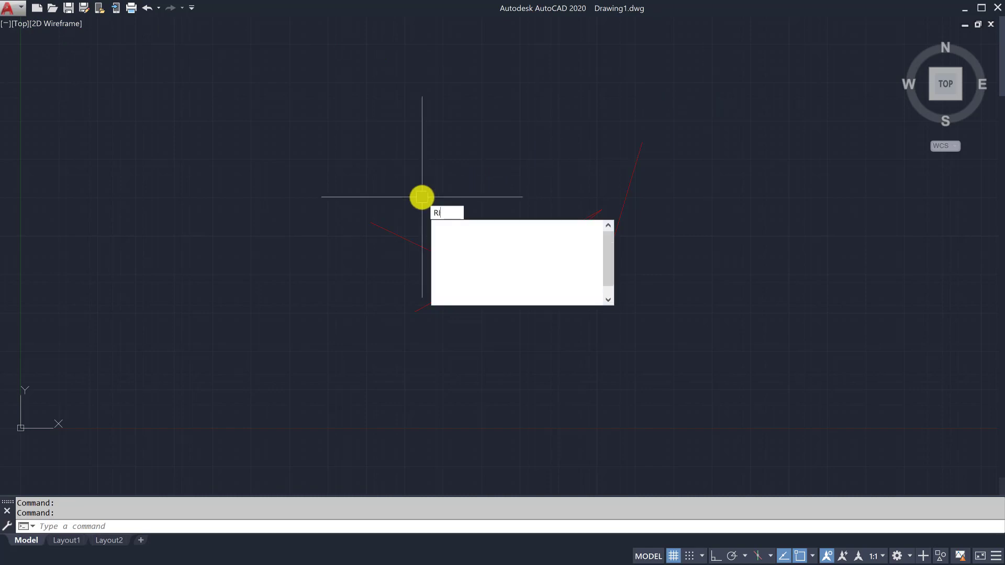
text(BB)
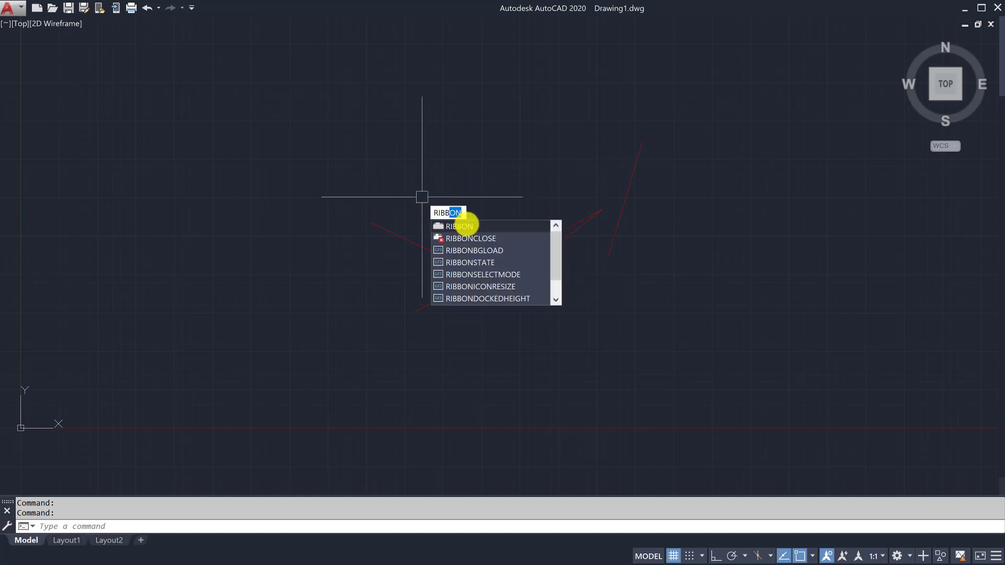
click(460, 226)
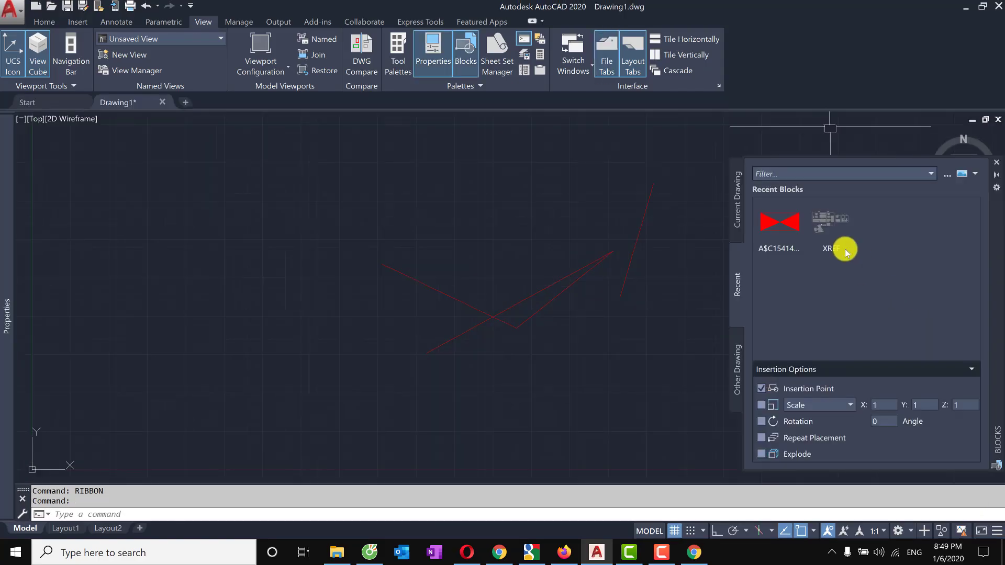
click(676, 39)
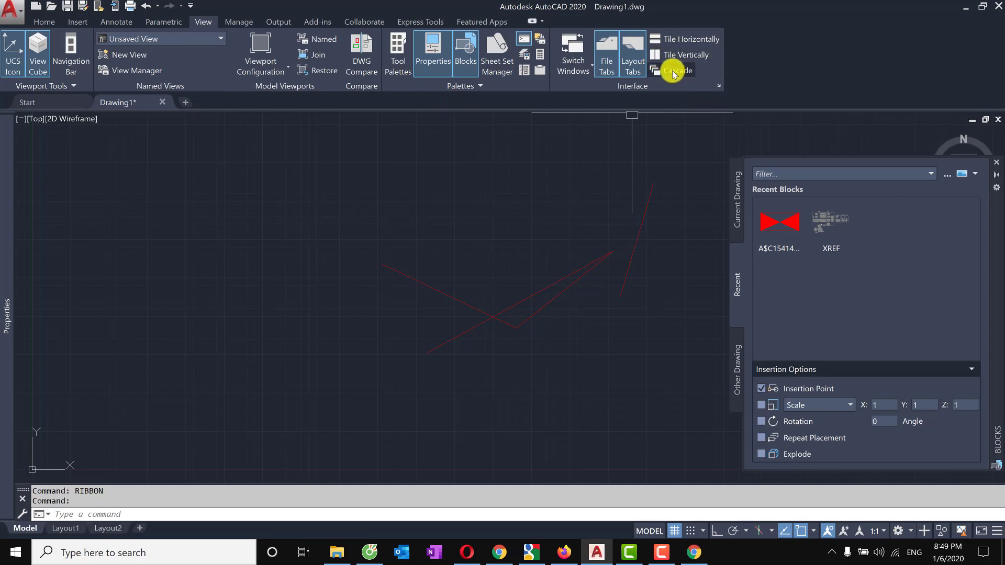
click(996, 162)
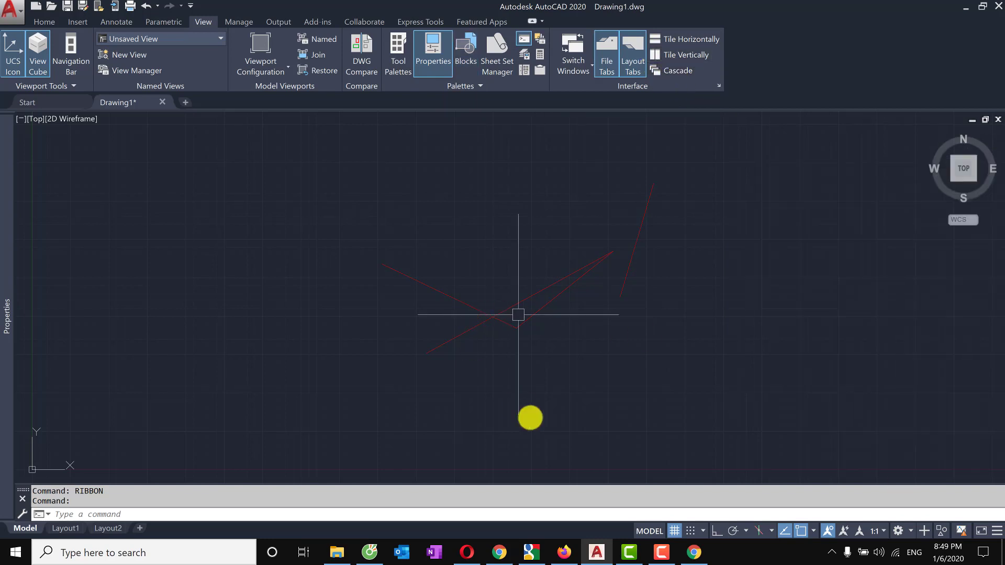
Switch to the Manage ribbon tab, then press Ctrl+1
click(237, 22)
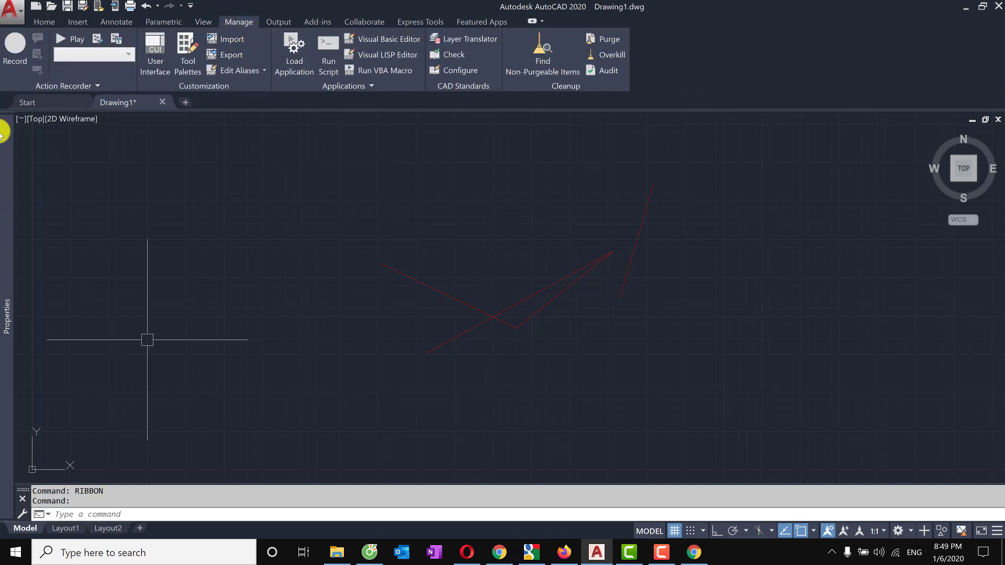
key(ctrl+1)
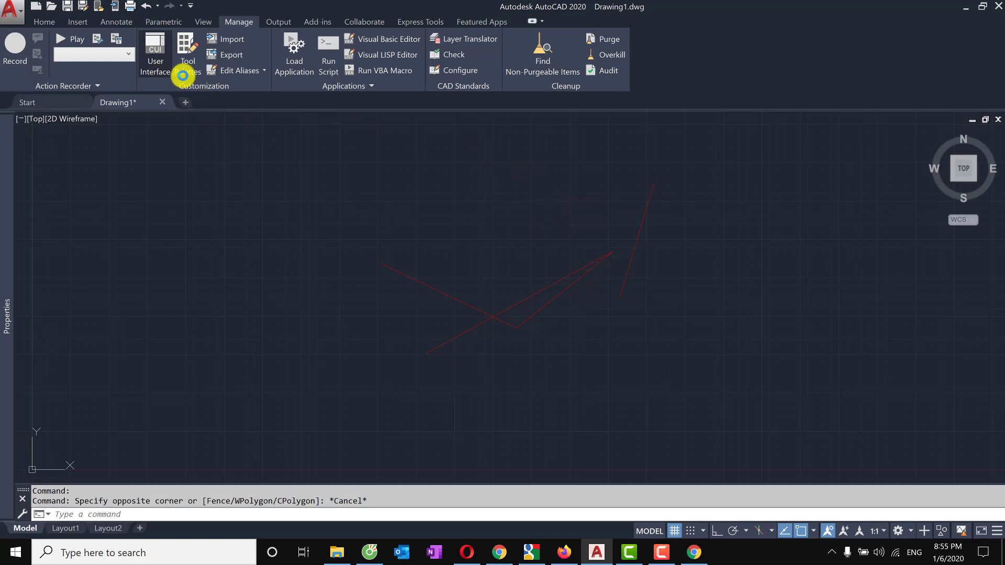
click(144, 43)
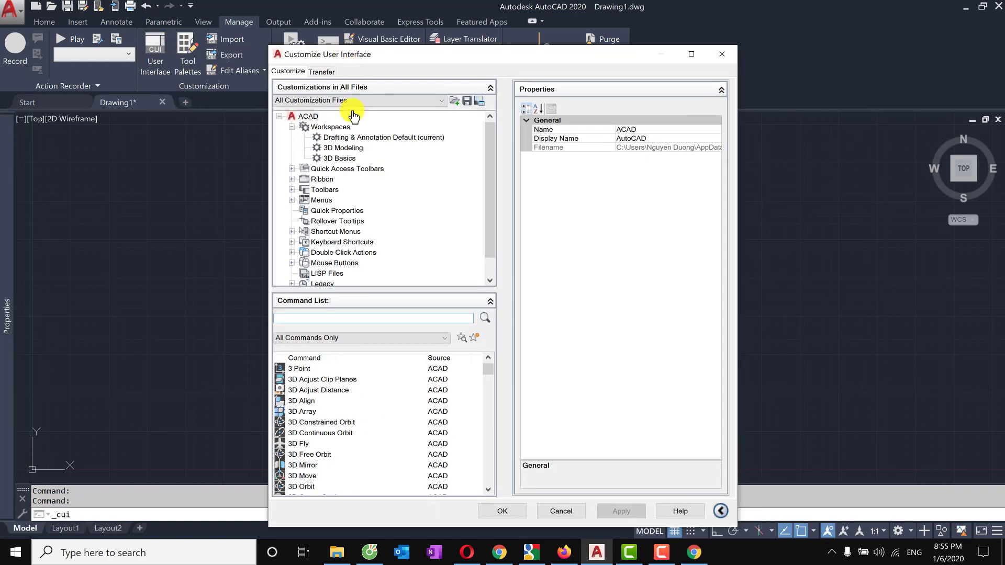
scroll(333, 274, down, 1)
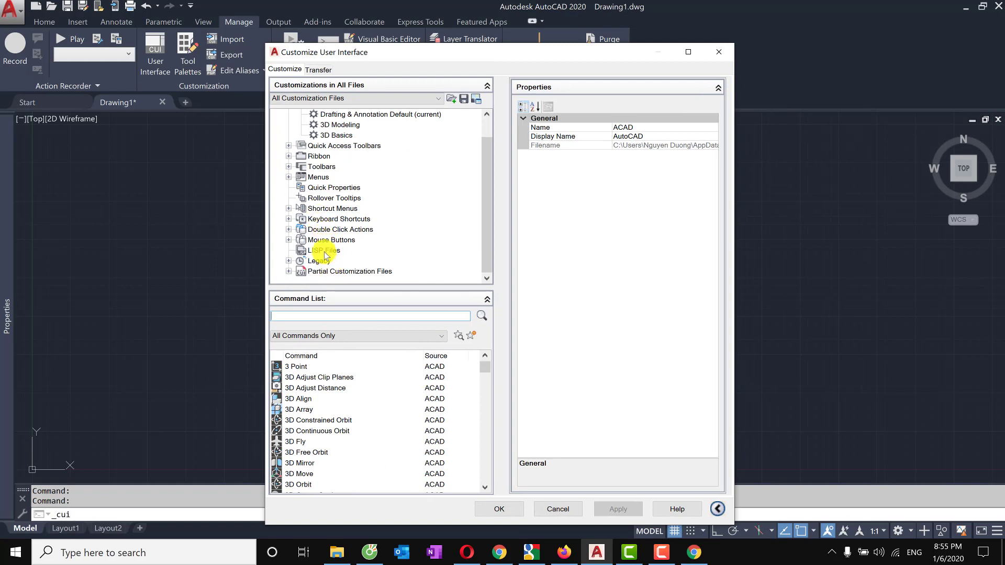
scroll(319, 253, up, 1)
scroll(293, 144, down, 1)
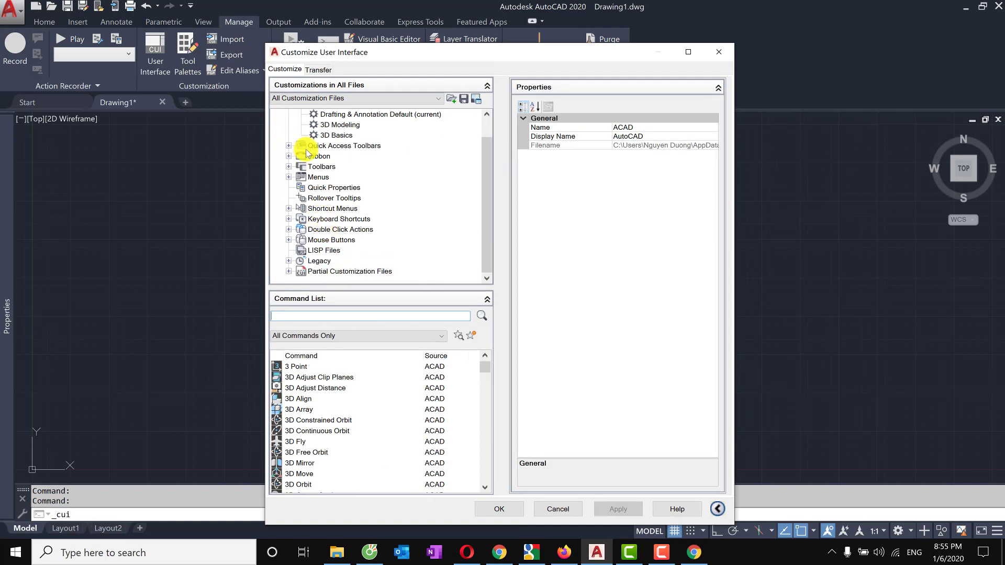
click(289, 208)
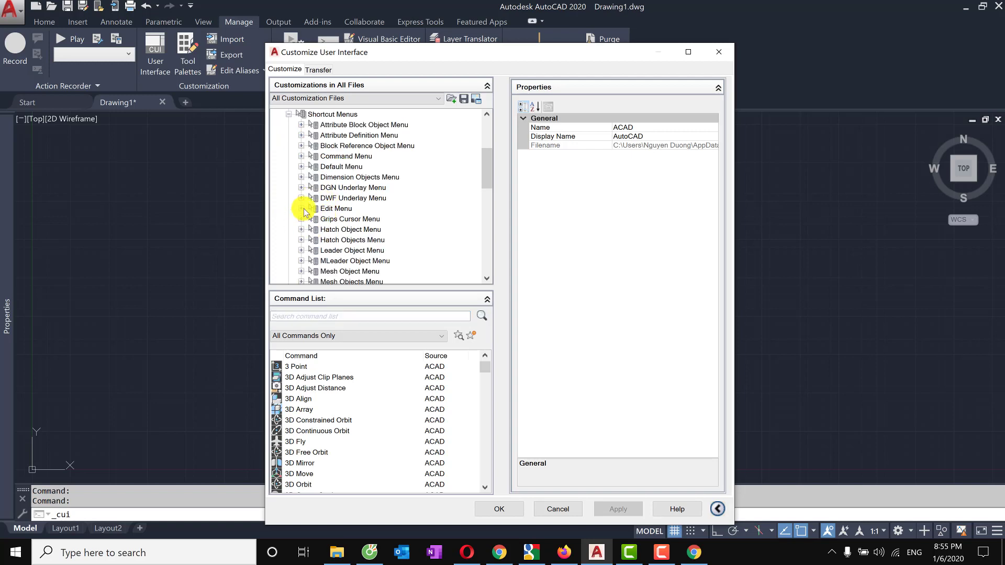
click(301, 209)
scroll(327, 225, down, 3)
scroll(332, 225, up, 5)
scroll(340, 225, up, 5)
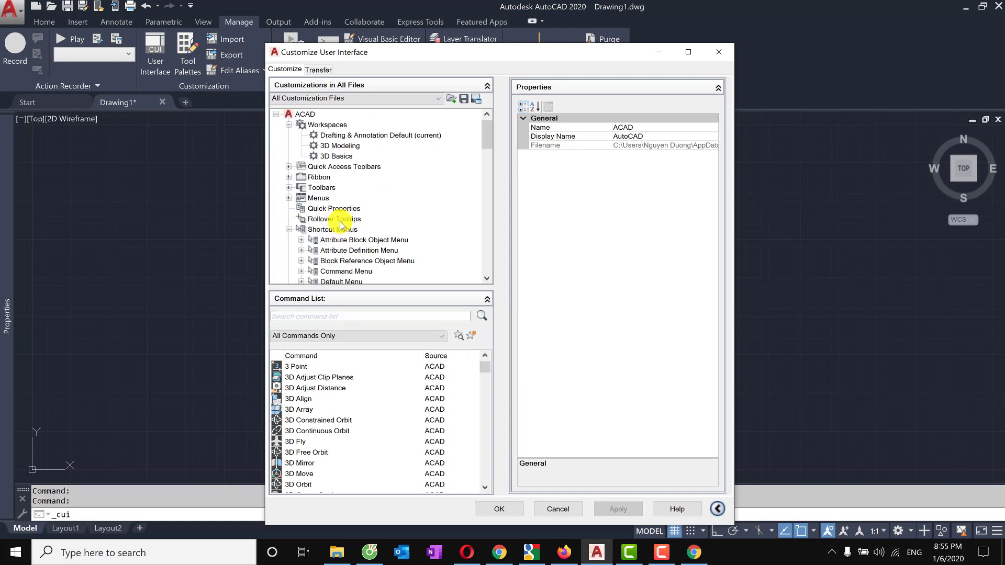
click(303, 183)
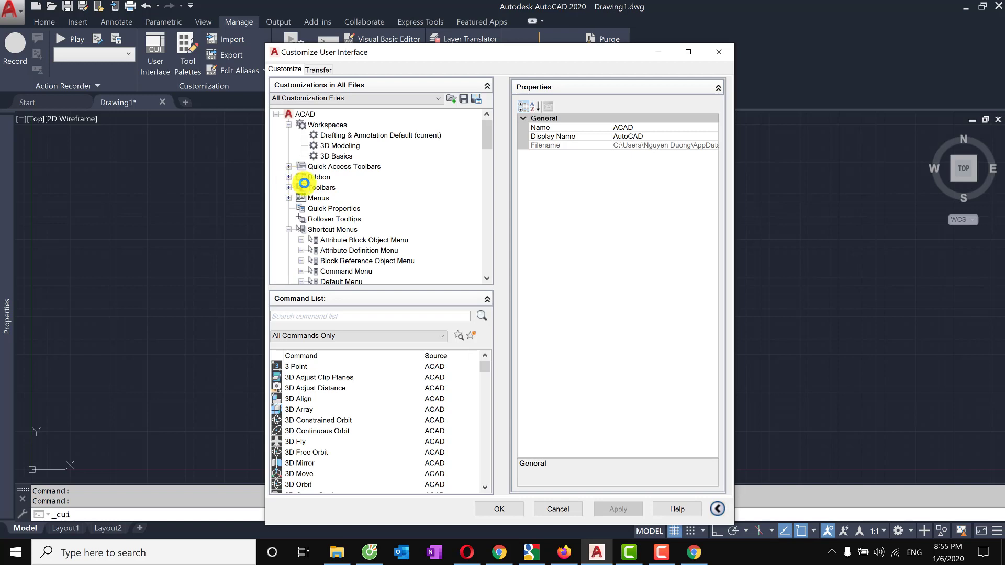
double_click(318, 188)
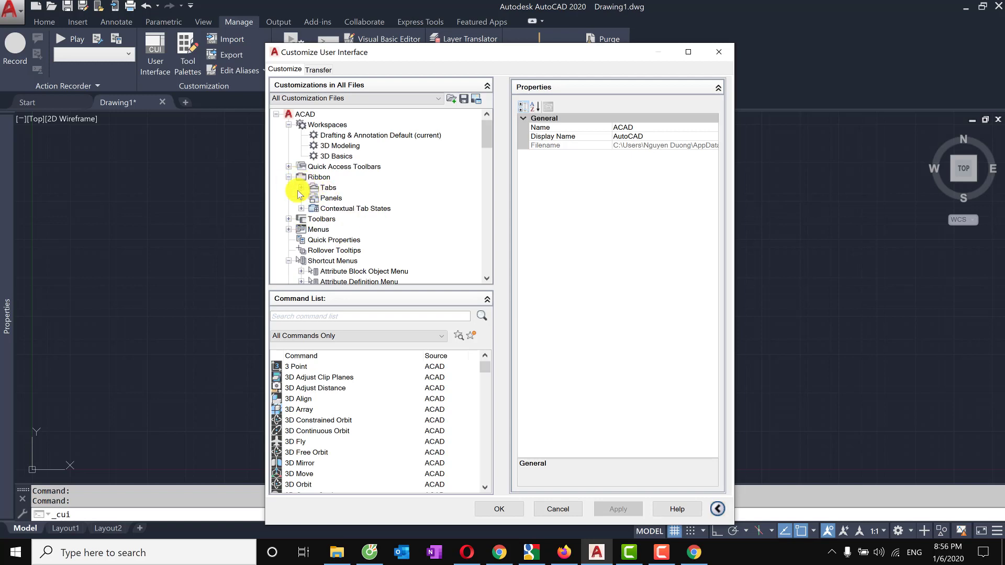
key(Escape)
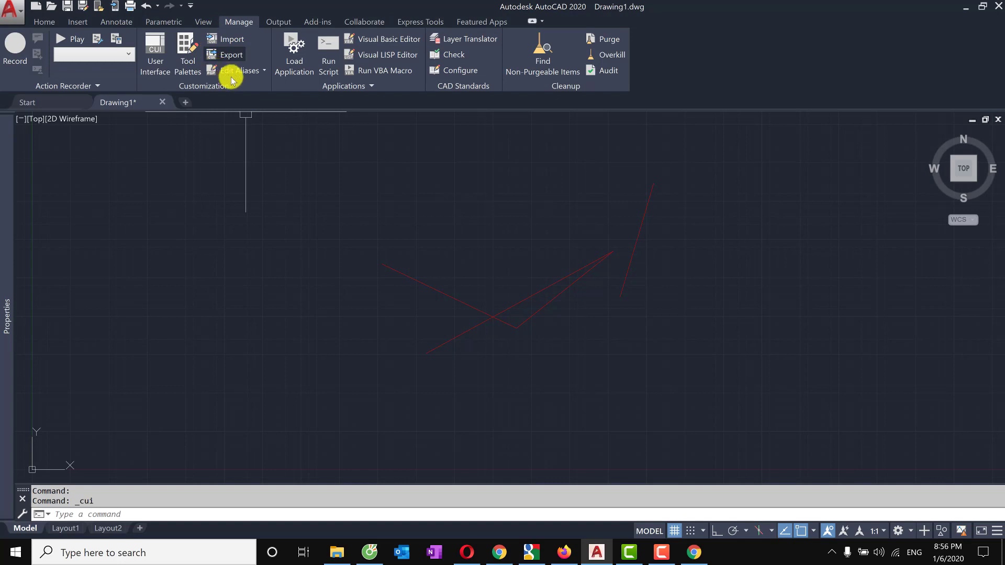
Open and close the CUI transfer window via Import, then show the Edit Aliases options
click(234, 41)
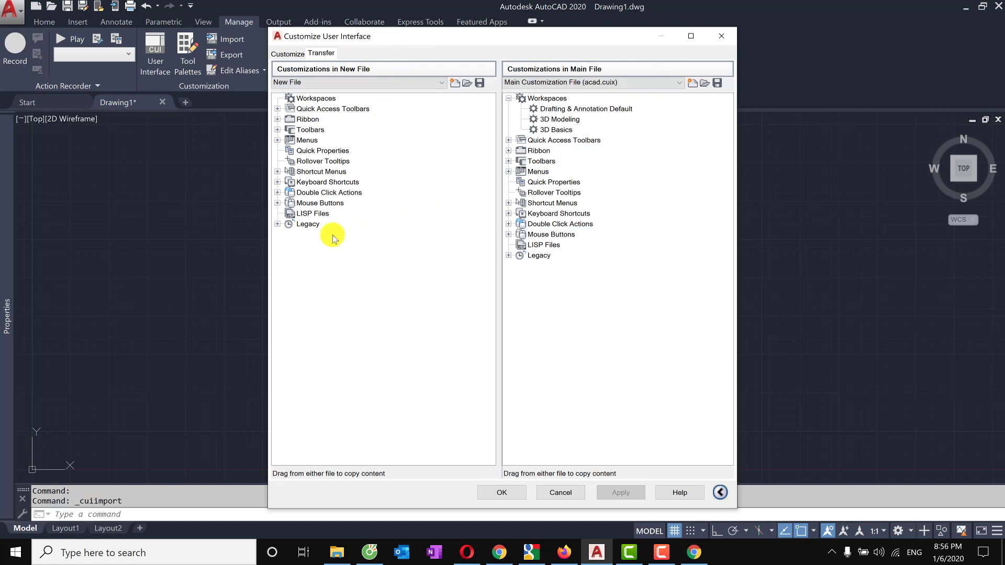
click(724, 37)
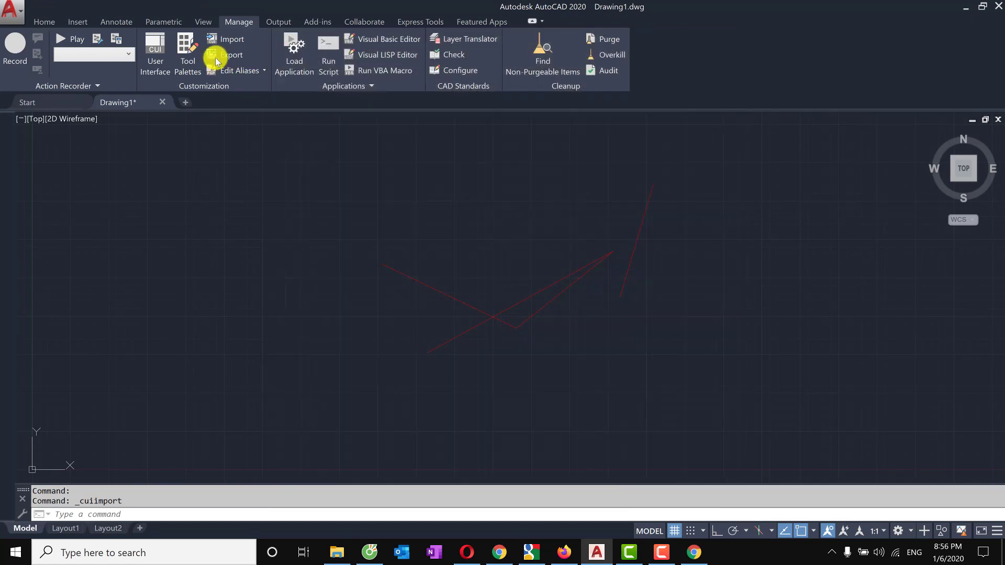
click(243, 70)
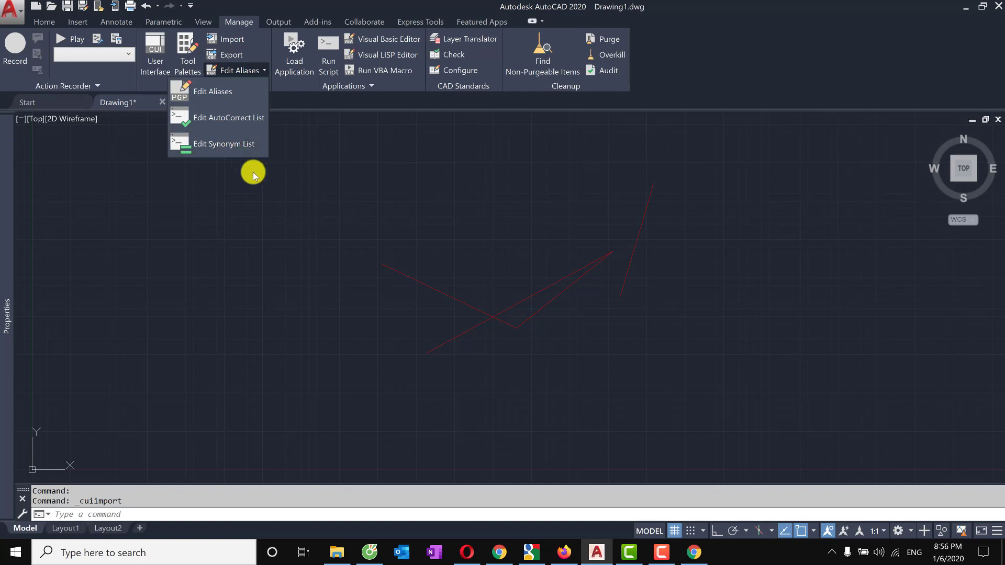
Draw a short white diagonal line with LINE, then reopen the Edit Aliases dropdown
click(386, 230)
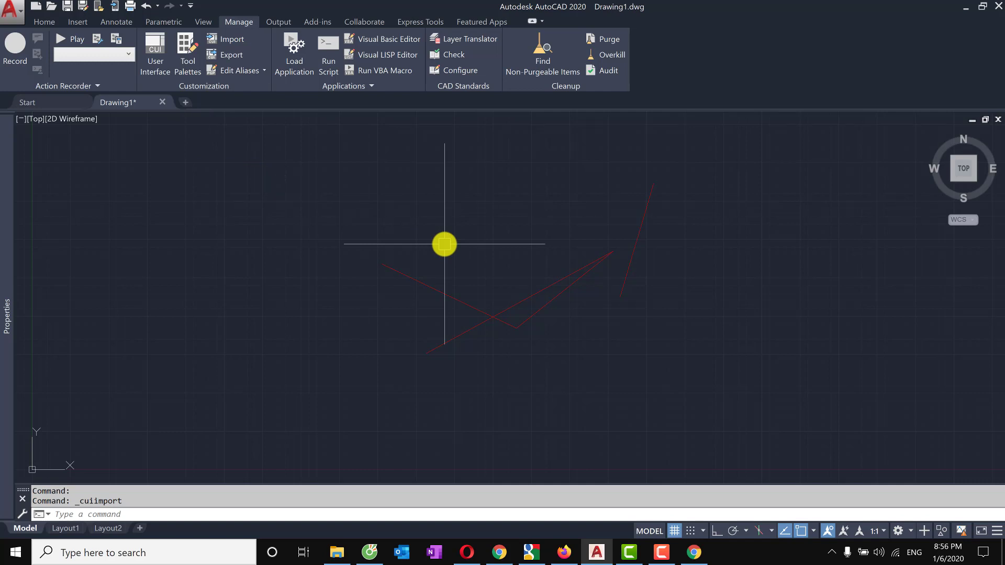
text(L)
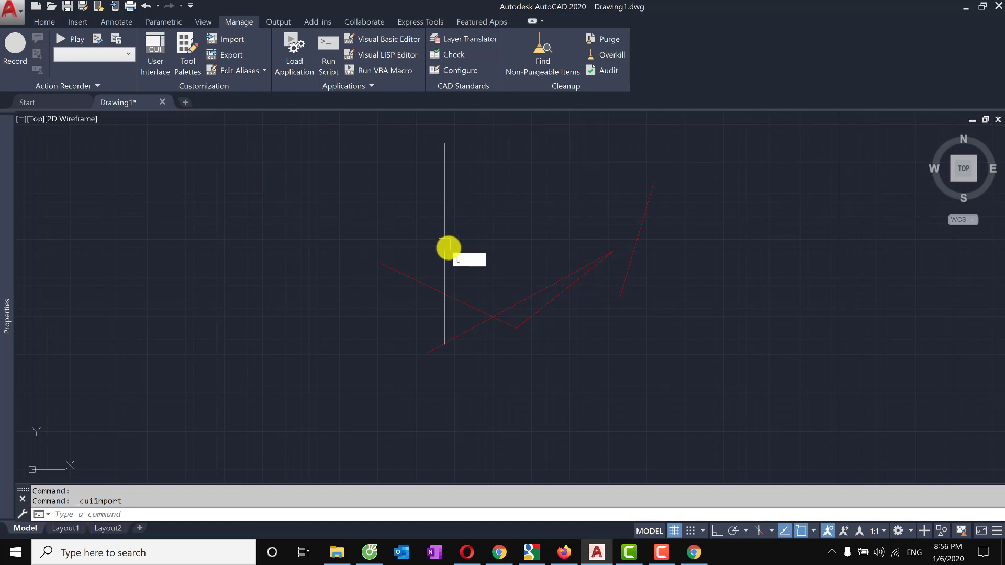
key(Return)
click(451, 251)
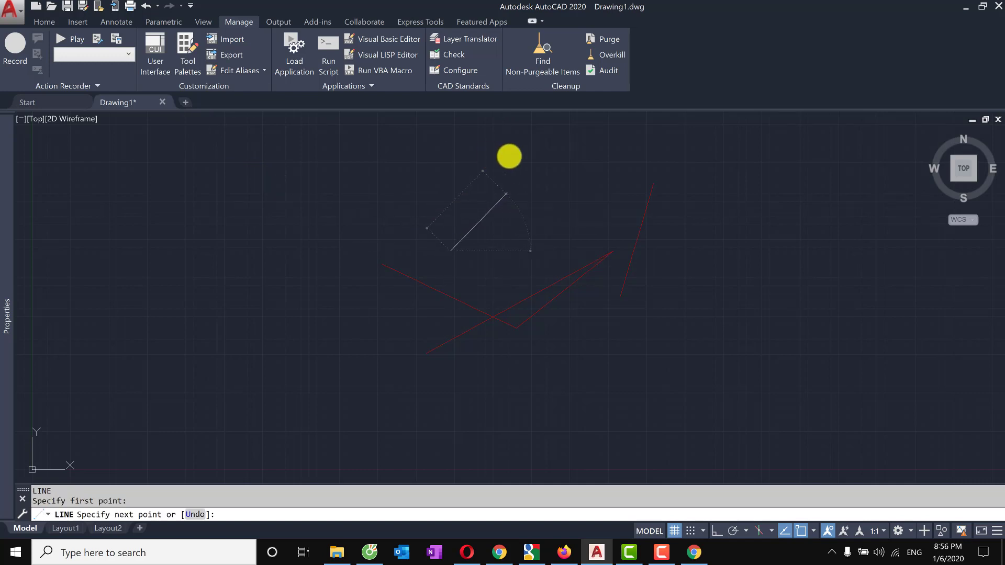
click(505, 194)
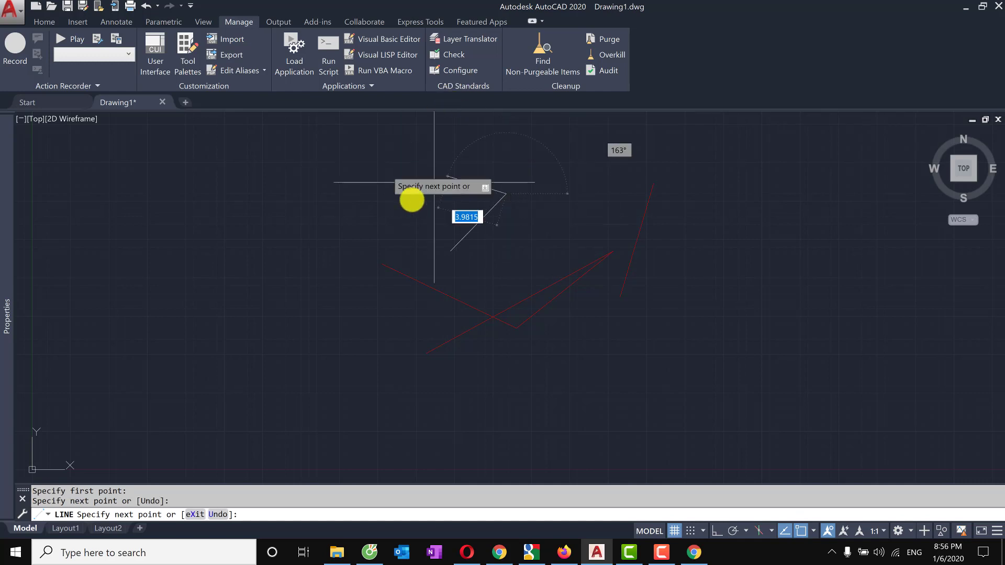
key(Escape)
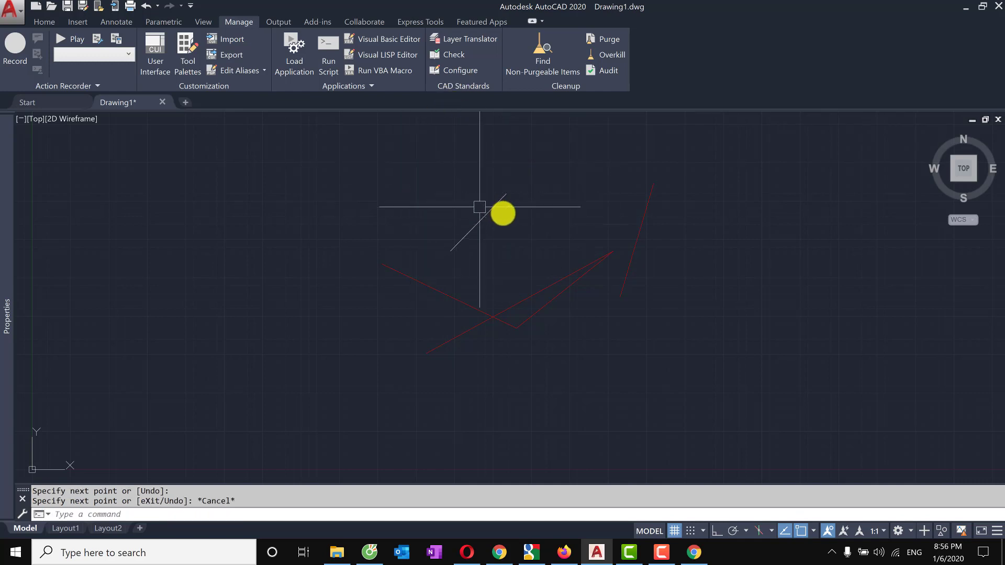
click(218, 76)
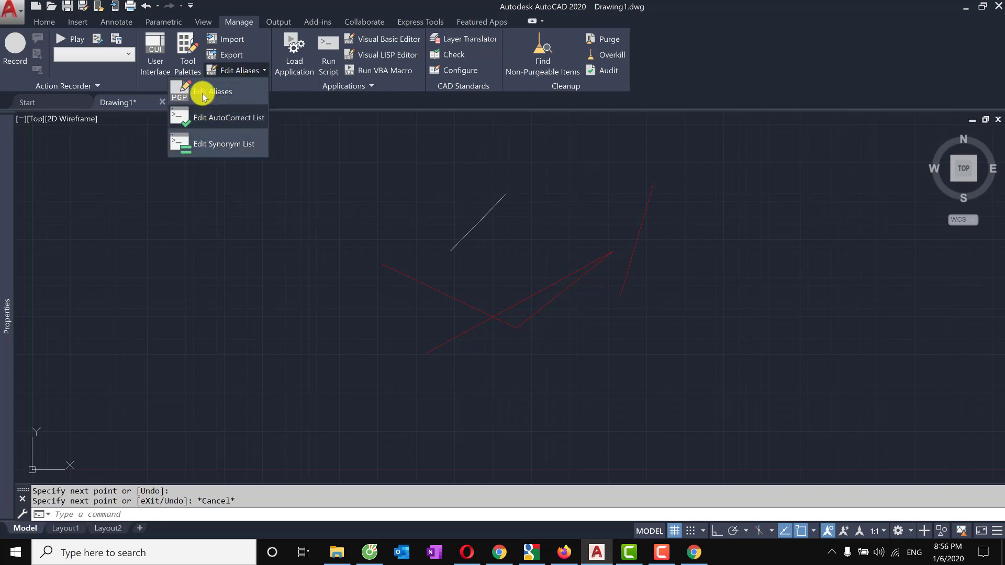
Open acad.pgp in Notepad via Edit Aliases and scroll through the alias definitions
click(202, 93)
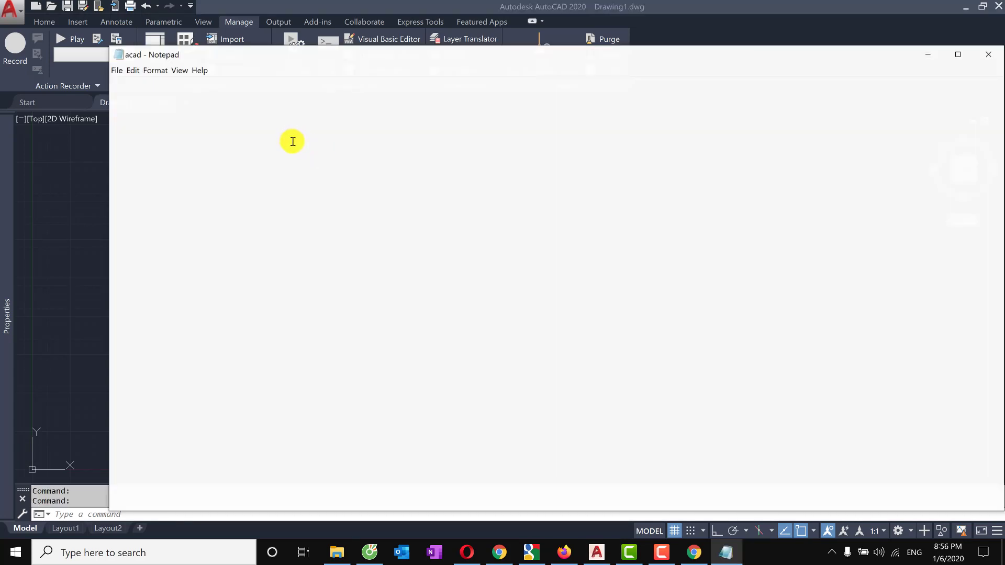
scroll(213, 321, down, 10)
scroll(213, 321, down, 8)
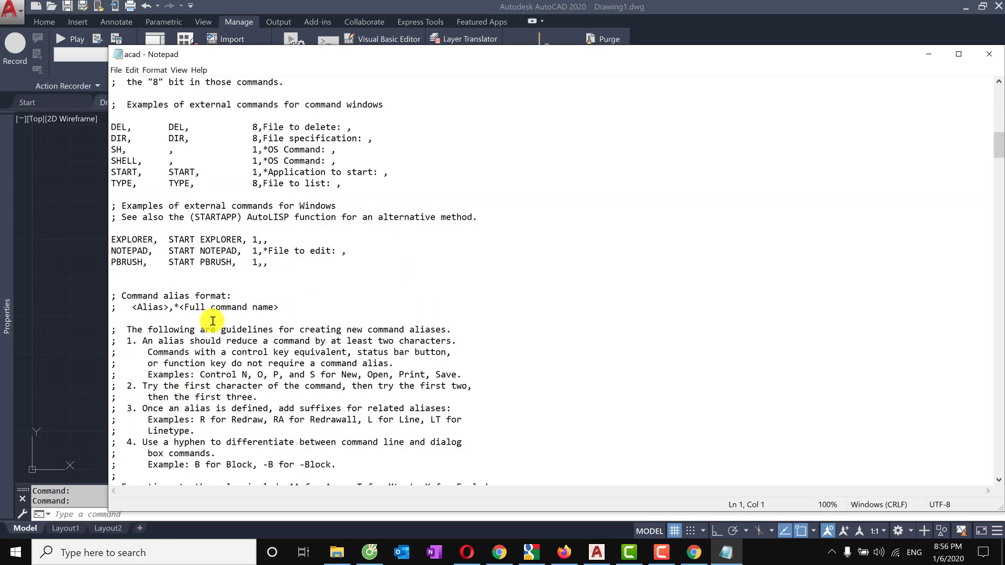
scroll(212, 321, down, 12)
scroll(213, 321, down, 9)
scroll(213, 321, down, 9)
scroll(213, 323, down, 5)
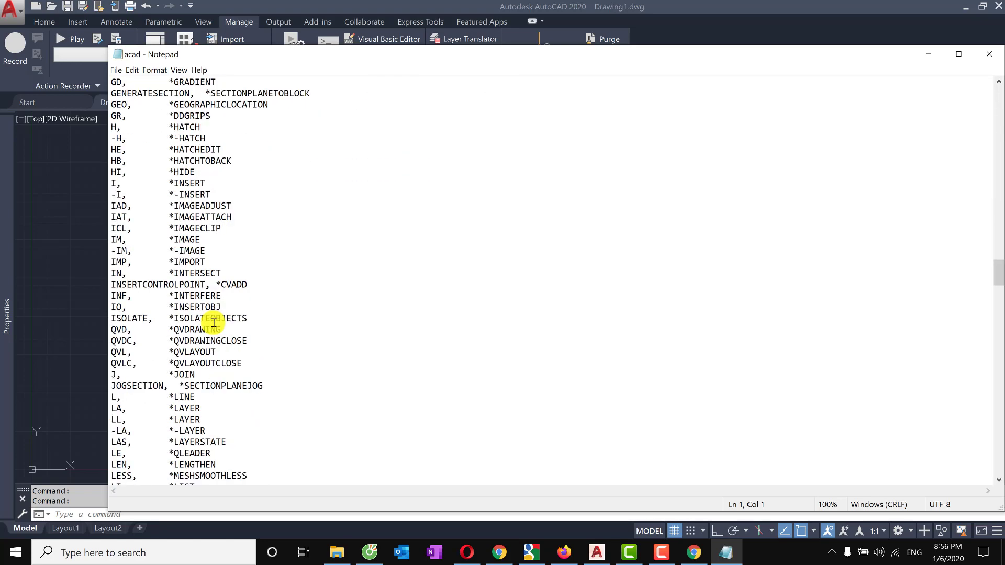
scroll(213, 323, down, 8)
scroll(217, 322, down, 8)
scroll(217, 325, down, 8)
scroll(217, 325, down, 6)
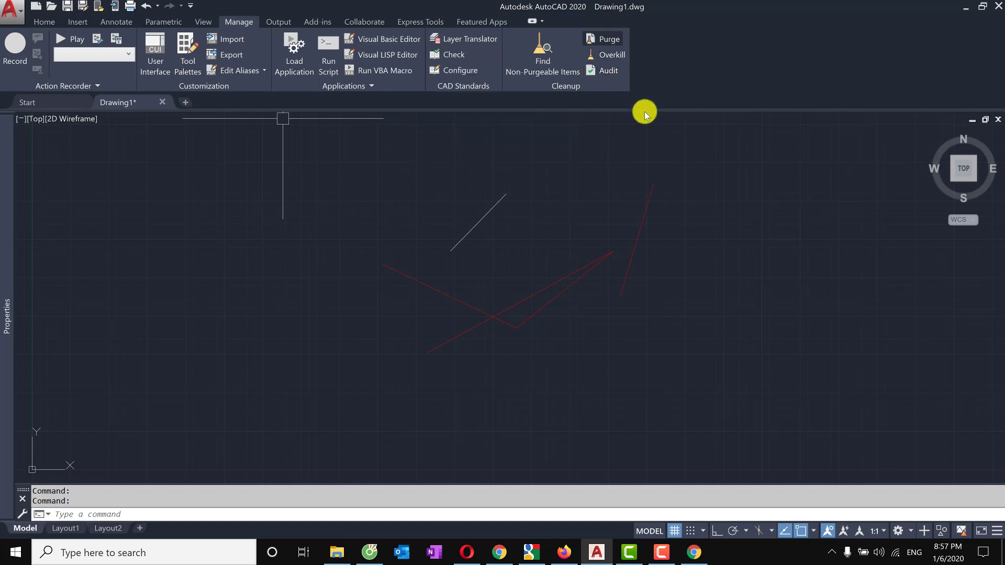
View the Output tab's export formats, then the Add-ins, Collaborate and Express Tools tabs
click(279, 22)
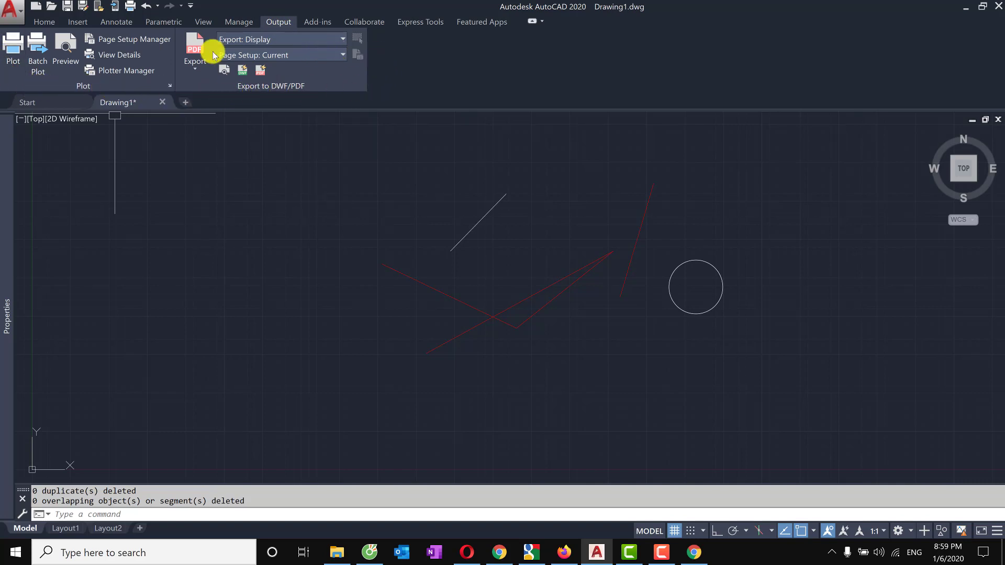
click(194, 63)
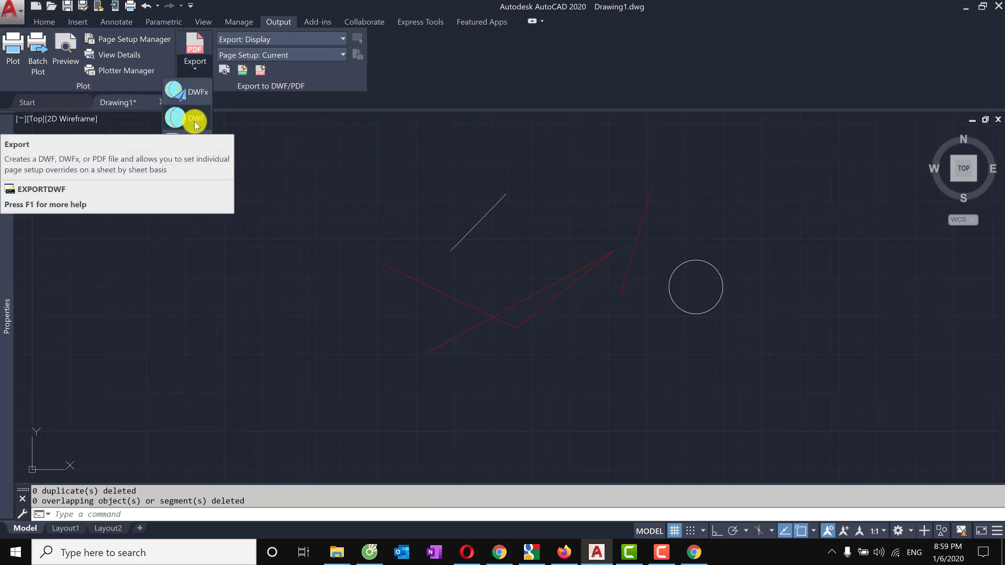
click(316, 23)
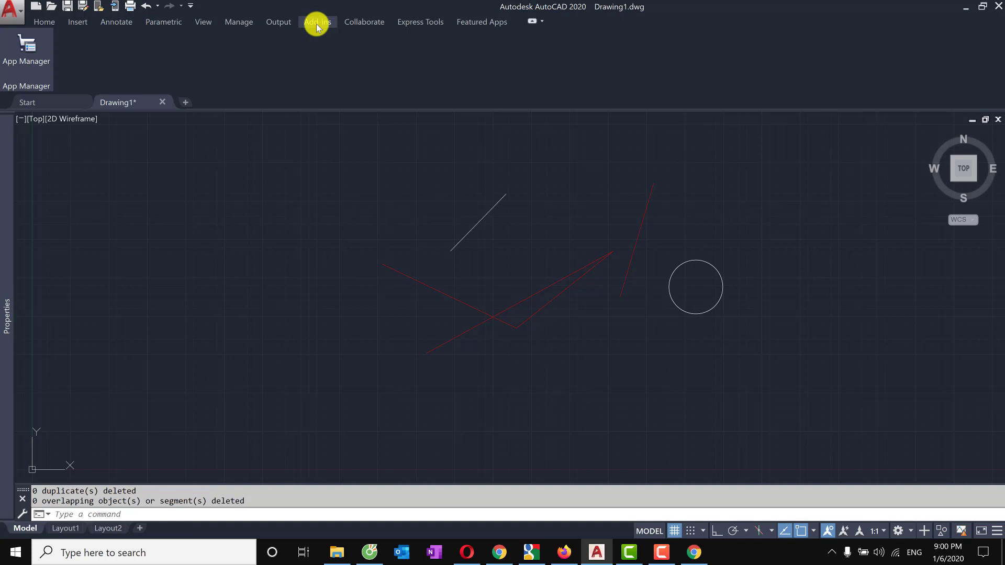
click(353, 28)
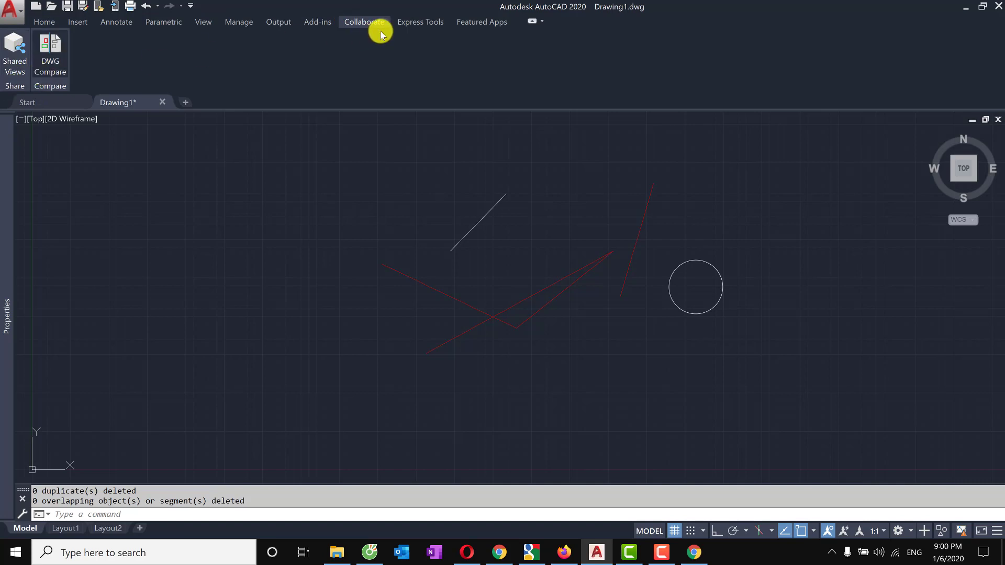
click(413, 22)
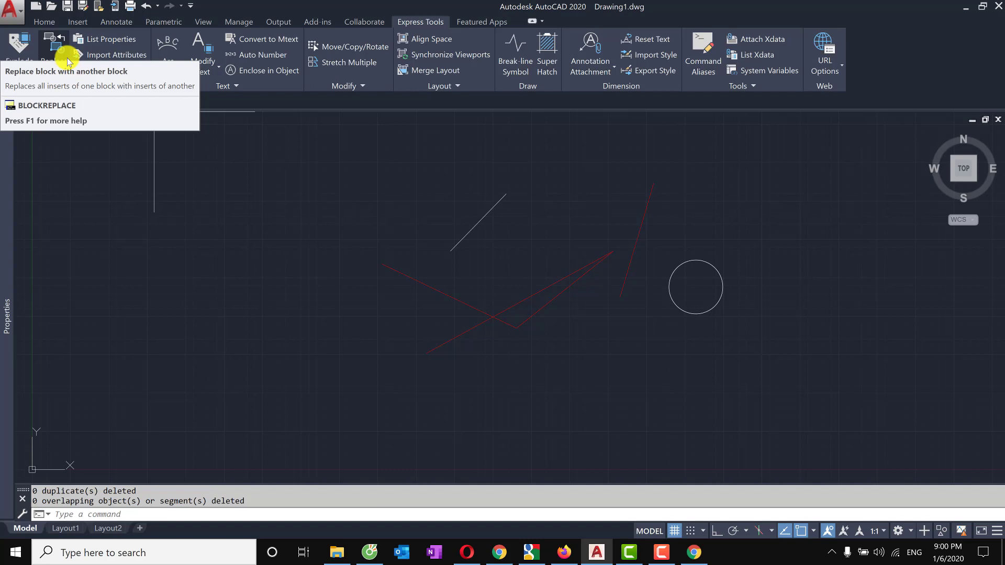
Show the Featured Apps tab (JTB FlagStone, TL Maze) with the Properties palette on layer 0
click(481, 22)
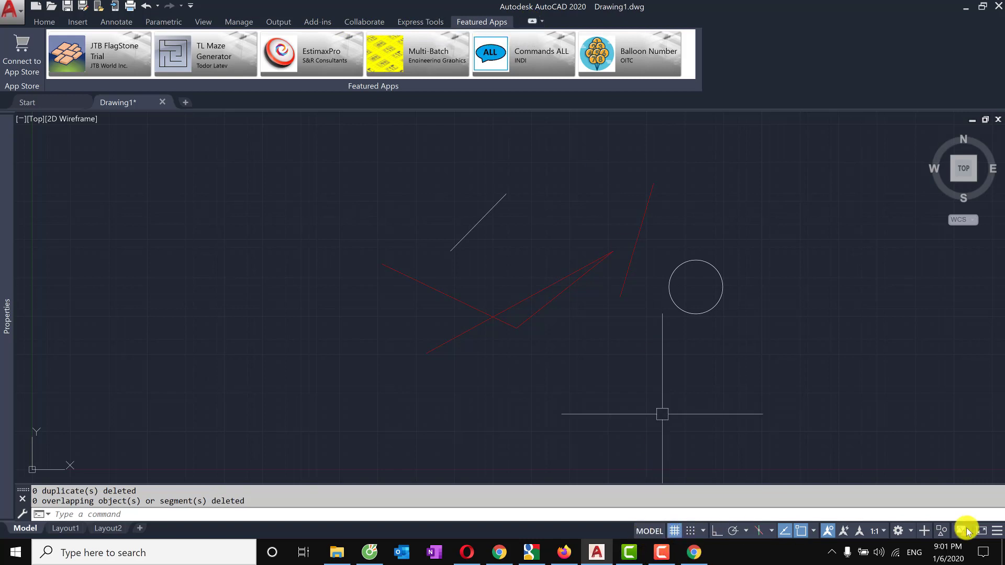
Open and dismiss the application menu, then tour every ribbon tab from Home to Featured Apps
click(12, 13)
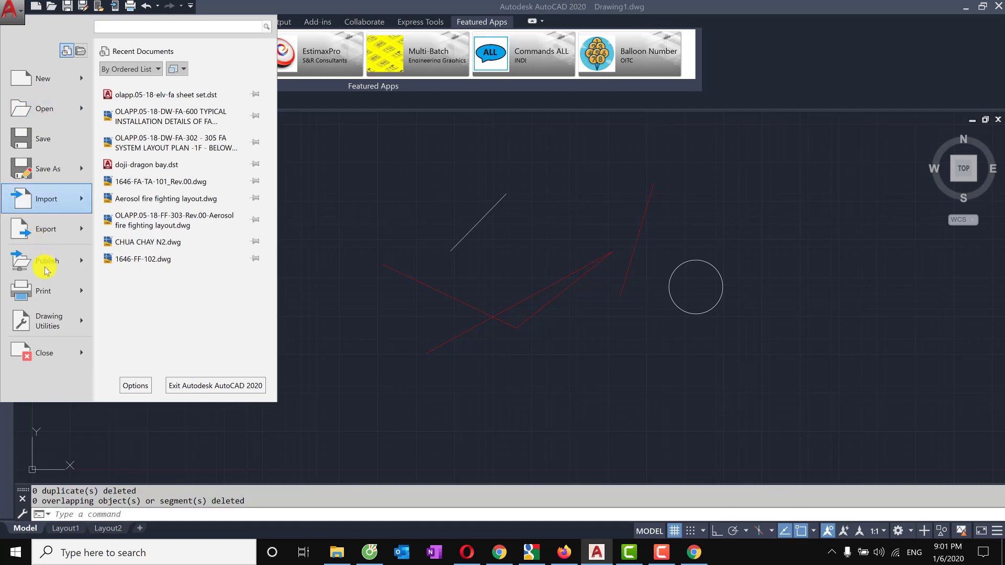
click(418, 186)
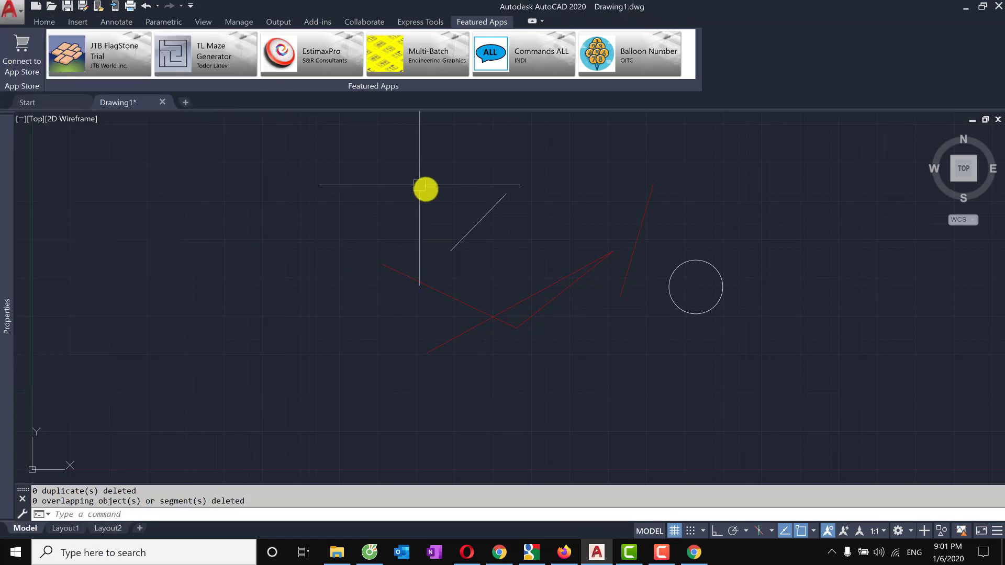
click(41, 22)
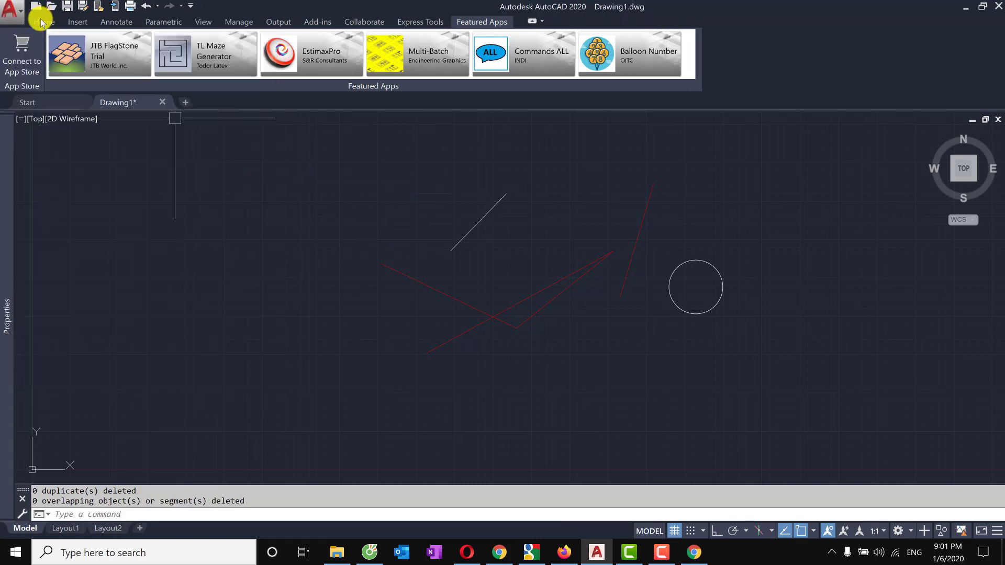
click(70, 23)
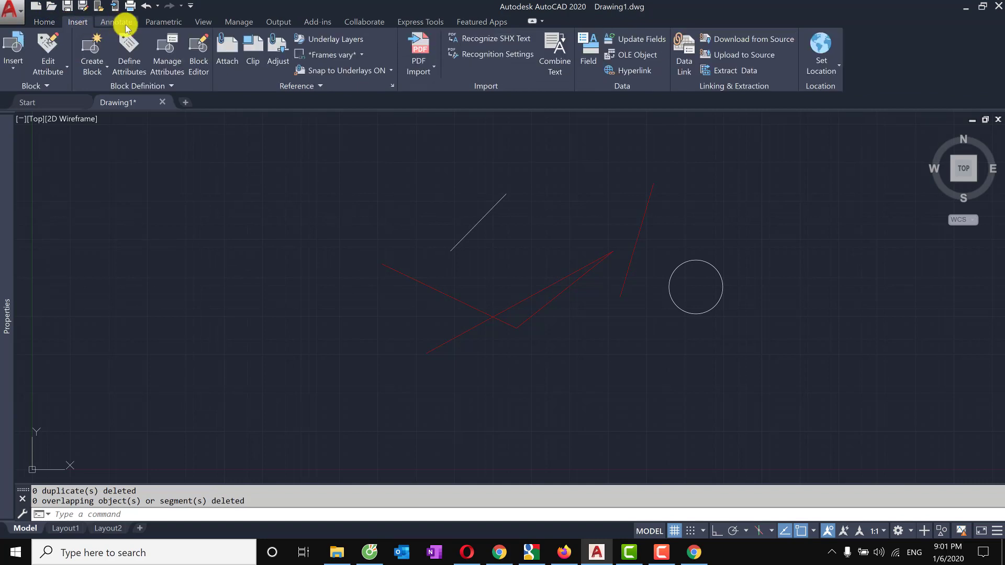
click(117, 22)
click(163, 22)
click(203, 22)
click(239, 22)
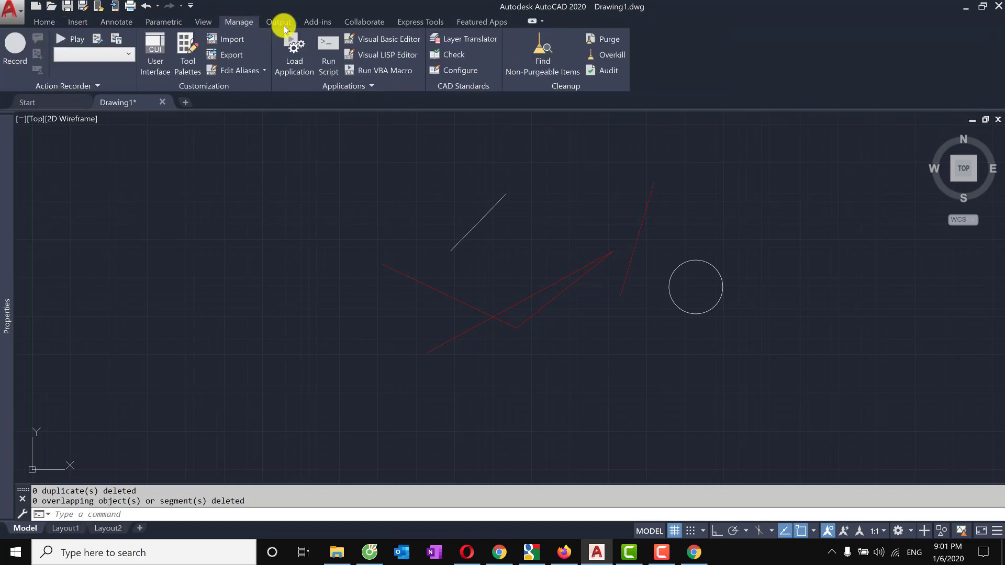
click(281, 23)
click(322, 23)
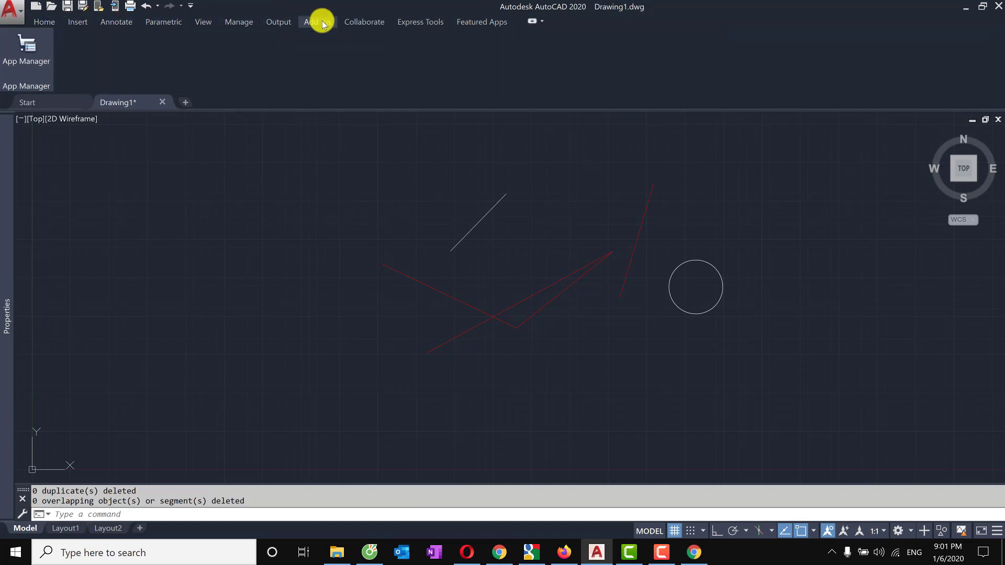
click(352, 24)
click(415, 25)
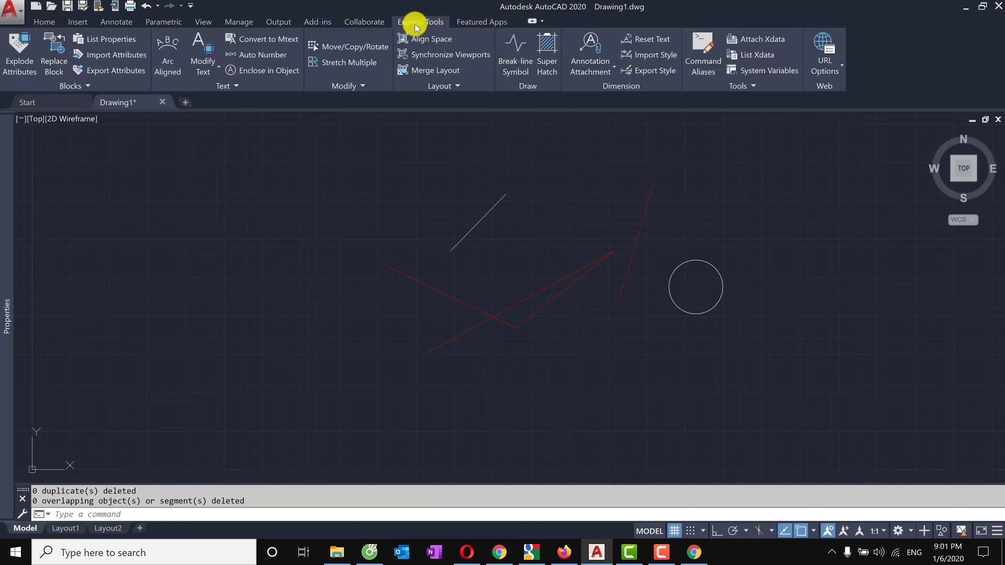
click(463, 21)
Step back through Express Tools, Add-ins, Output, View, Parametric and Annotate to Insert
click(417, 21)
click(317, 24)
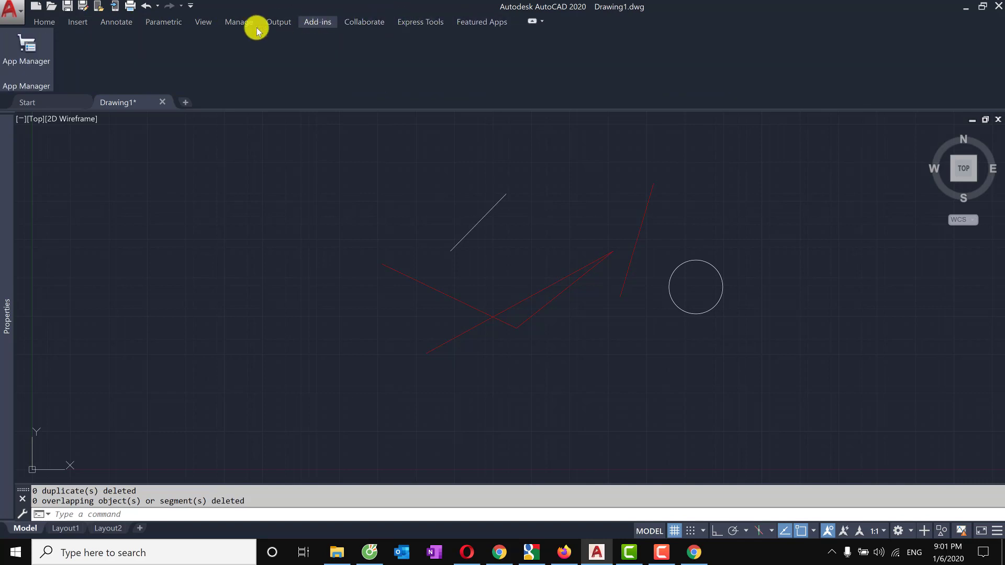
click(275, 24)
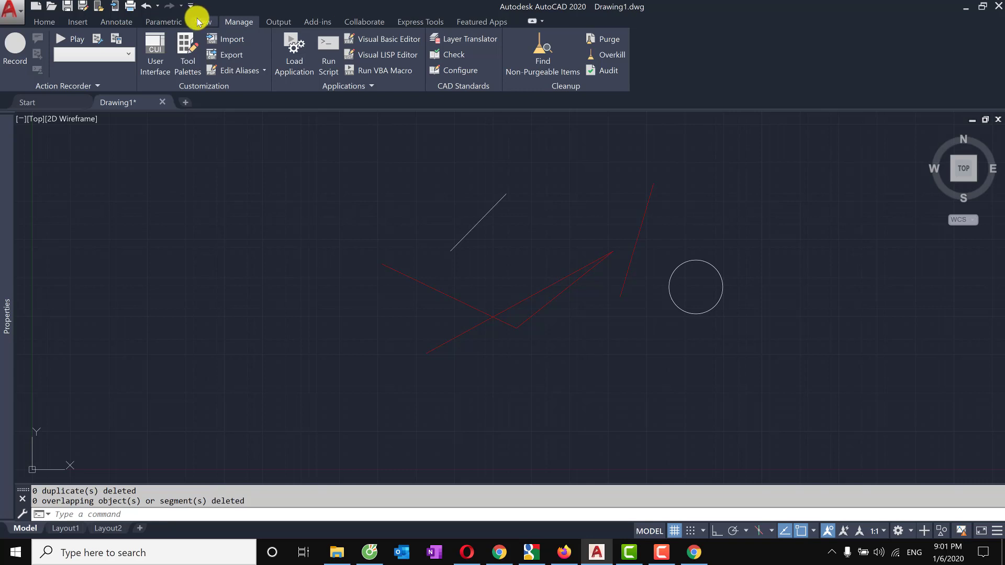
click(200, 21)
click(164, 22)
click(107, 23)
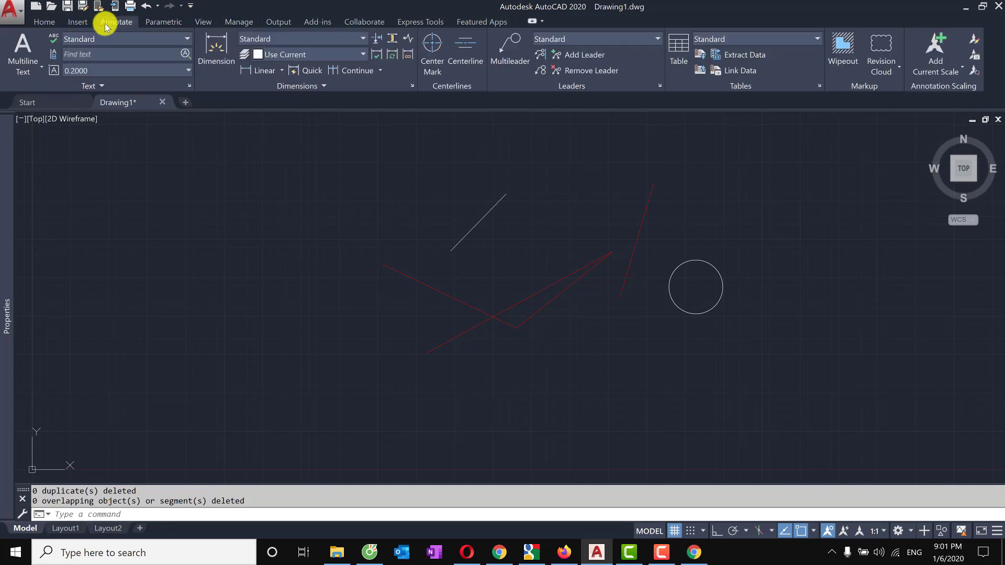
click(79, 22)
Return to the Home tab, select the white diagonal line and start a box selection
click(39, 23)
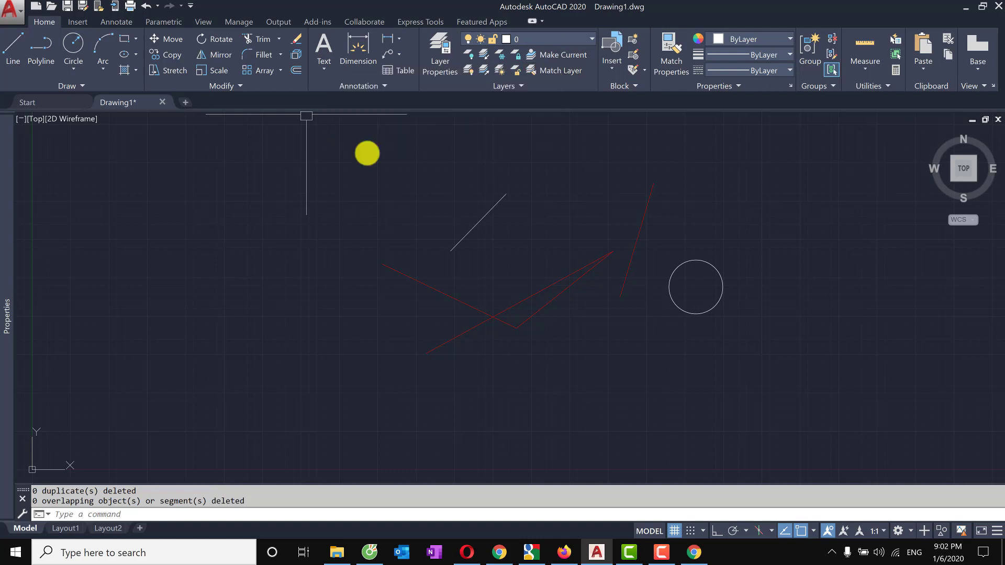
click(478, 221)
click(607, 390)
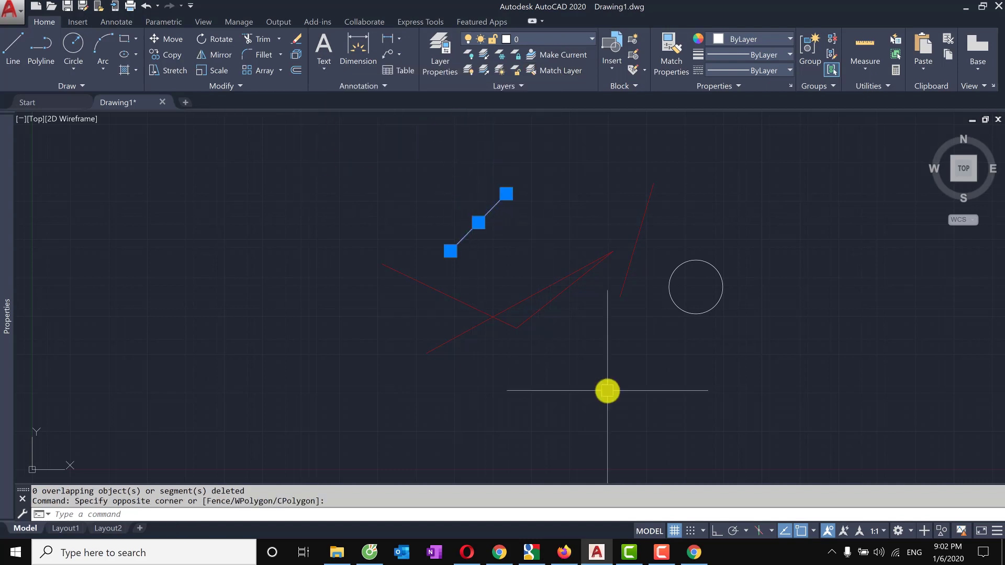